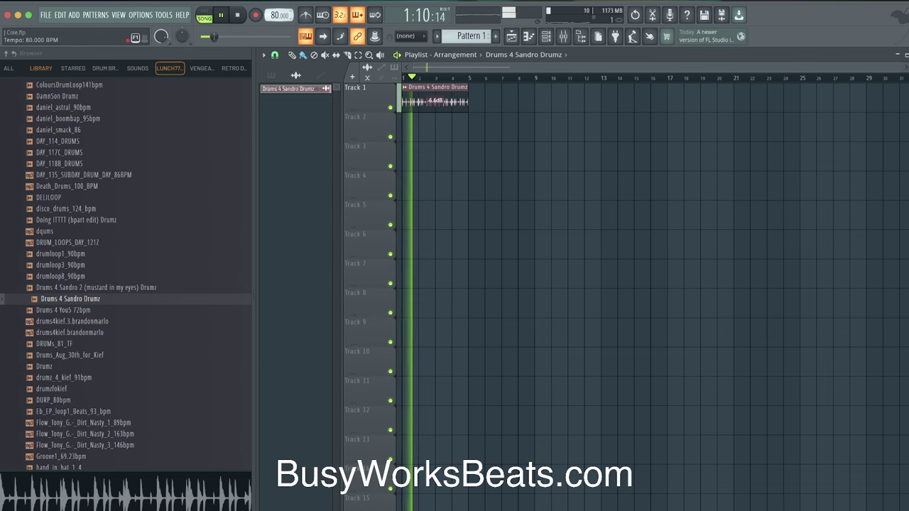
- Set the Drums 4 Sandro Drumz clip's time-stretching mode to Stretch and fit the clip to four bars
double_click(458, 85)
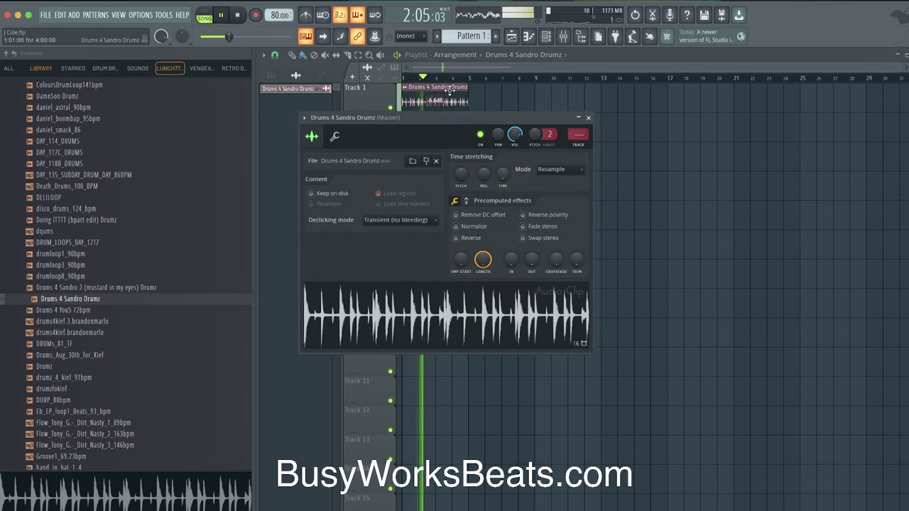
click(554, 169)
click(550, 190)
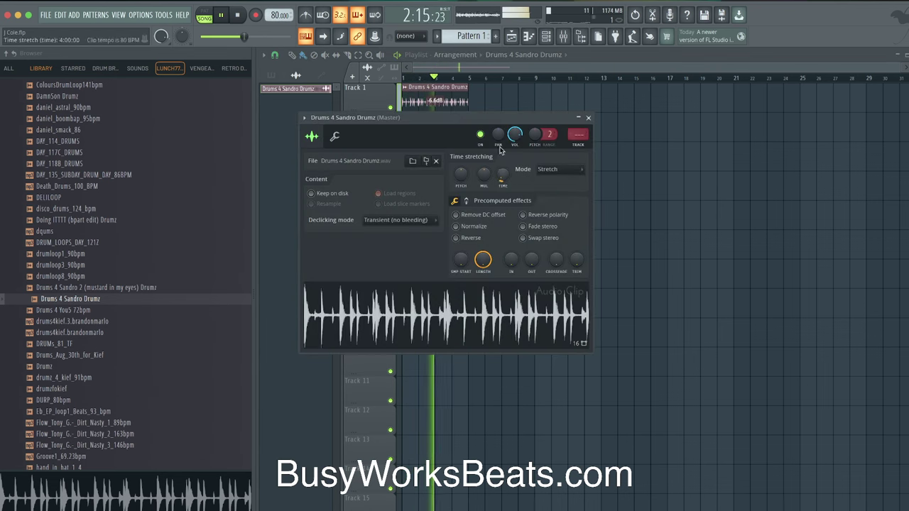
scroll(480, 112, up, 5)
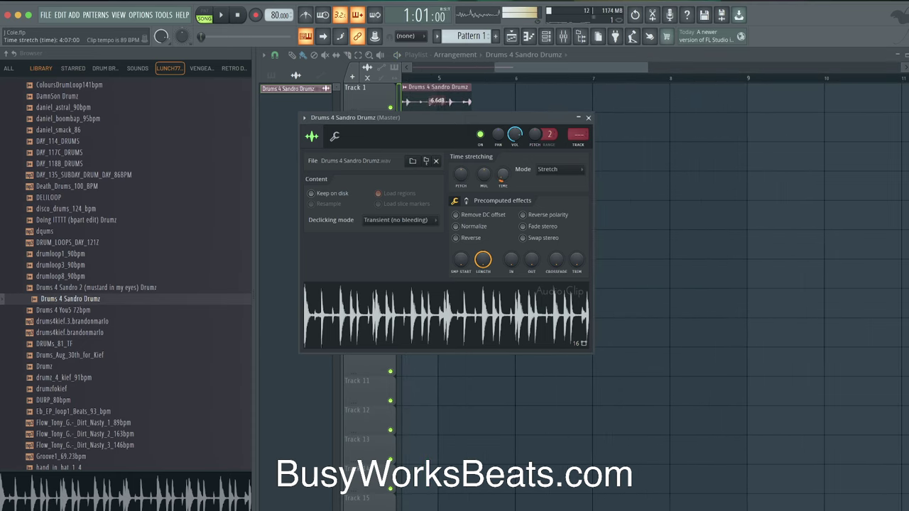
click(588, 118)
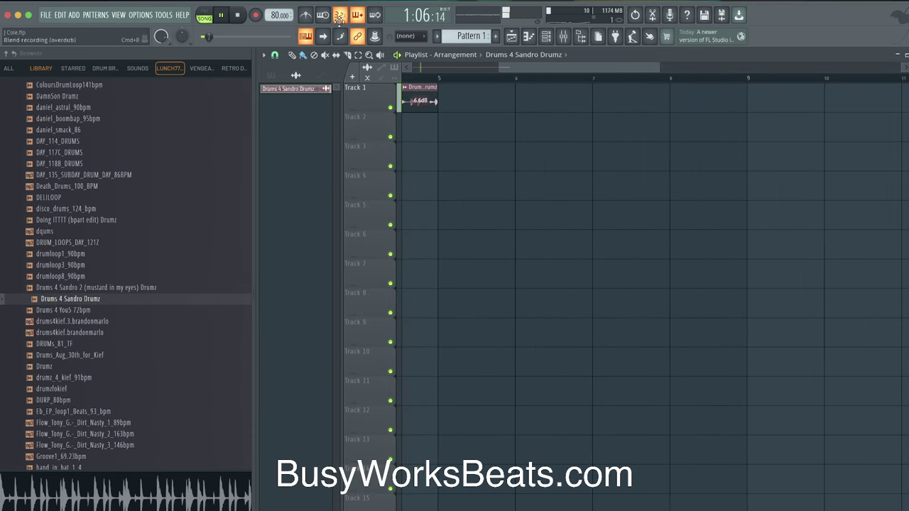
- Show all browser content and open the Samples folder inside Friends Sounds
click(9, 68)
click(56, 262)
scroll(65, 315, down, 15)
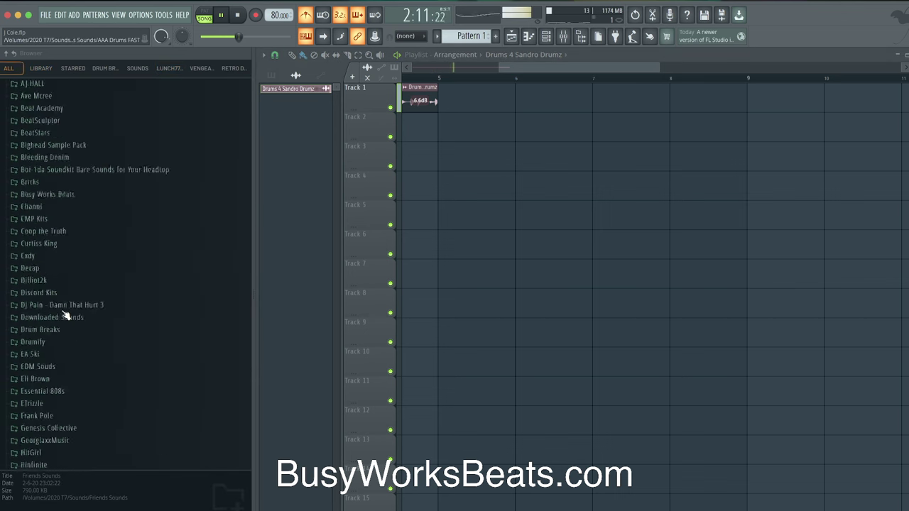
scroll(65, 316, down, 7)
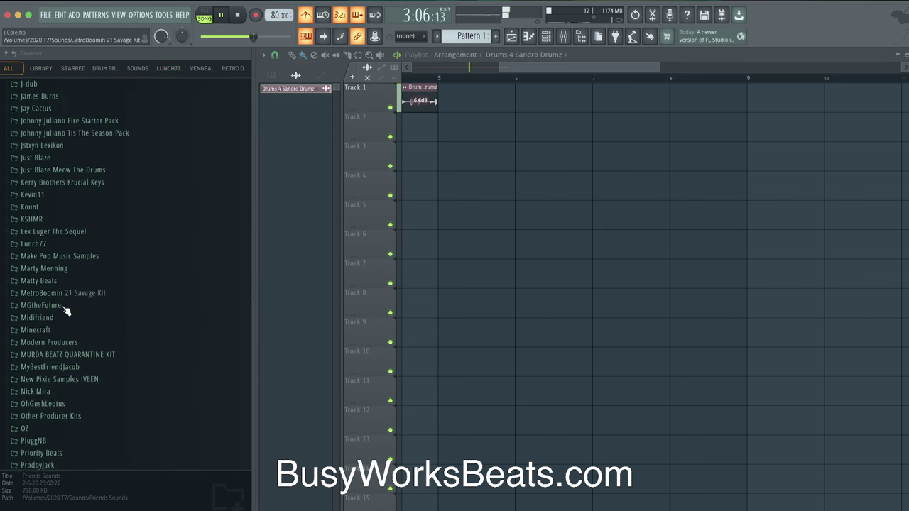
click(60, 331)
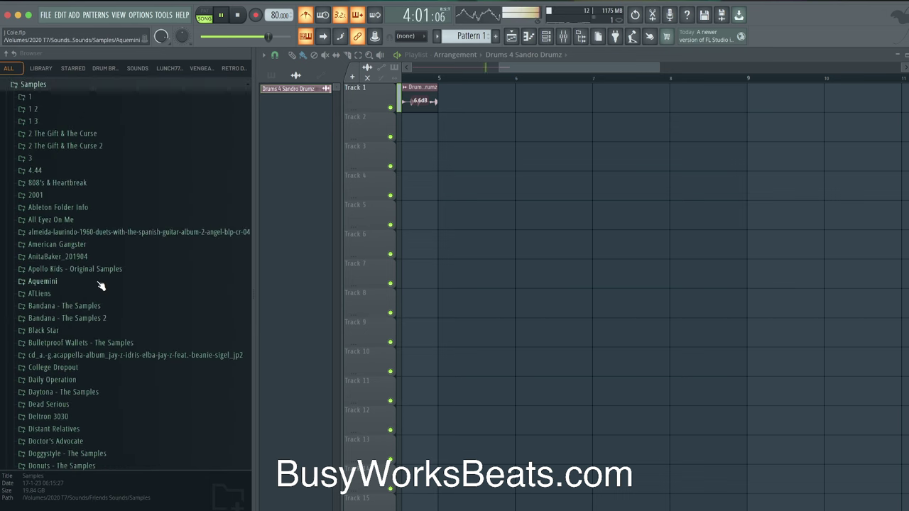
- Stop playback and open the Supreme Cliente - Original Samples folder
scroll(101, 285, down, 15)
key(space)
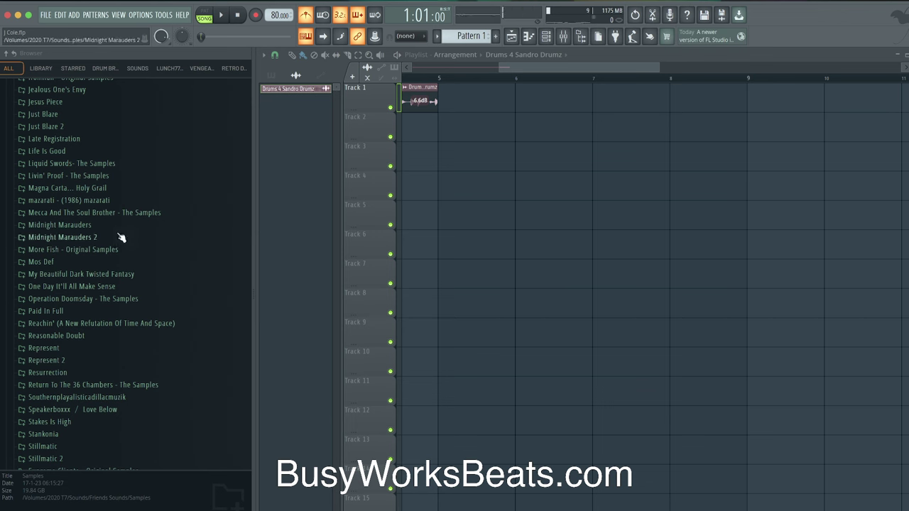
scroll(124, 276, down, 5)
click(121, 274)
click(183, 241)
scroll(182, 241, down, 2)
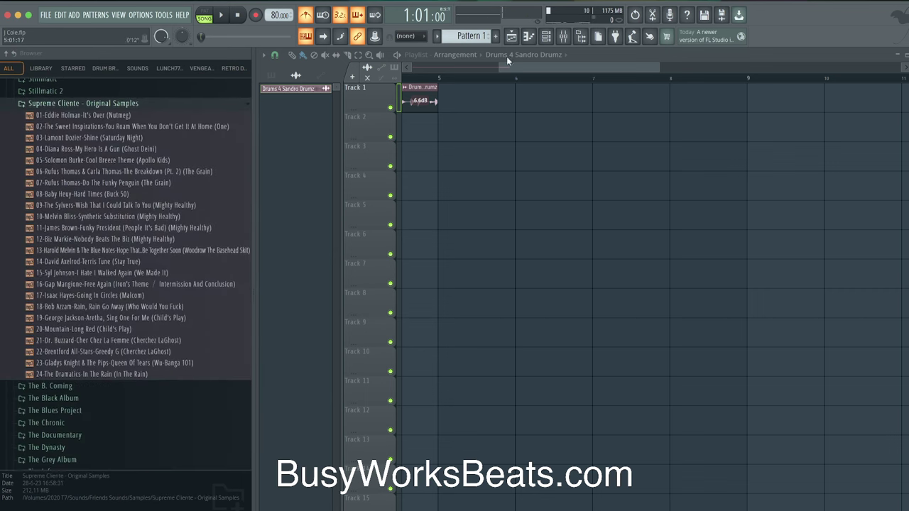
- Add a Serato Sample instrument to the channel rack and move its window clear of the browser
key(F6)
click(344, 105)
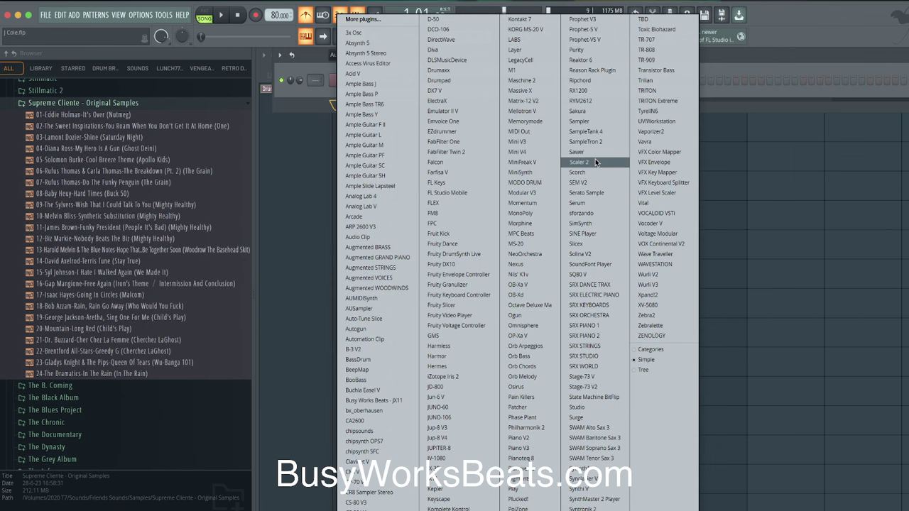
click(594, 192)
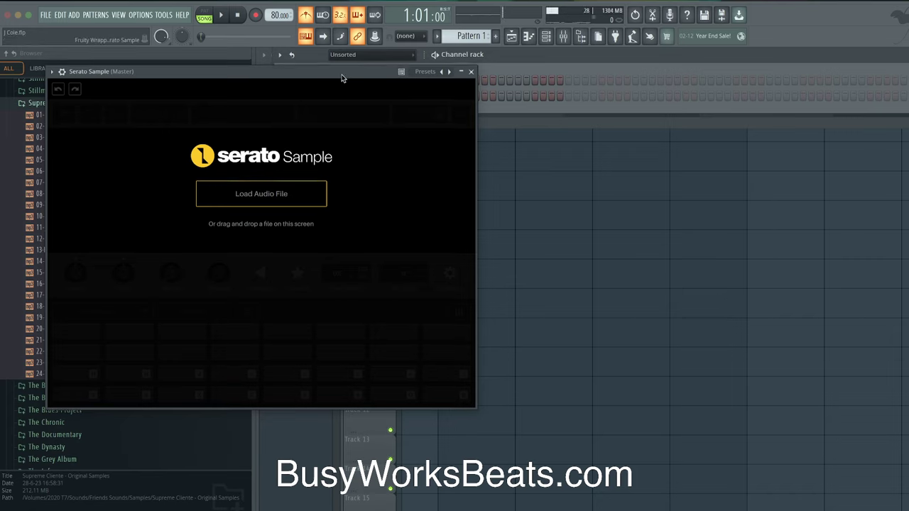
drag(345, 78, 641, 126)
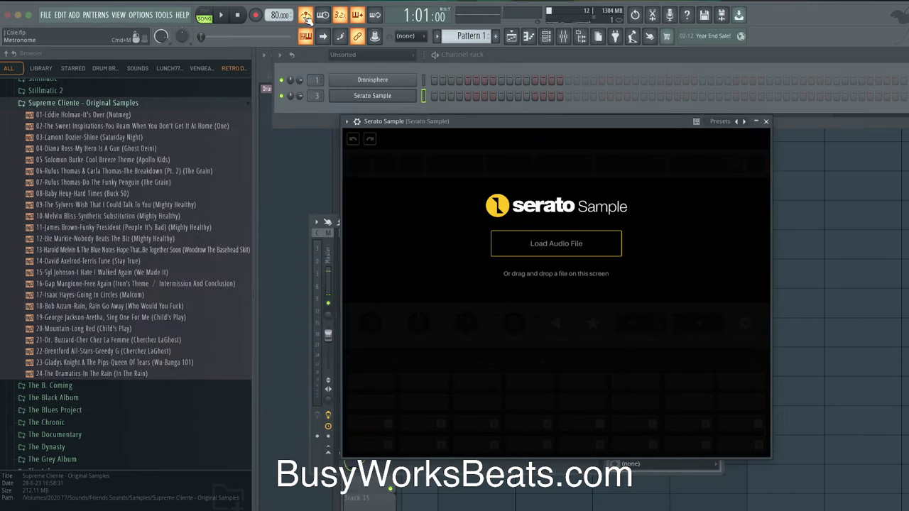
- Audition several Supreme Cliente samples against the drum loop, from Hard Times through Greedy G
click(112, 194)
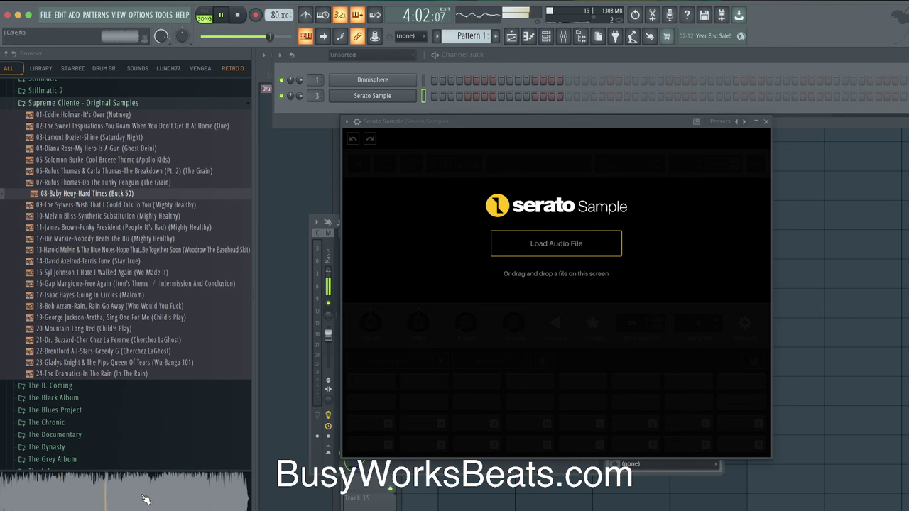
key(space)
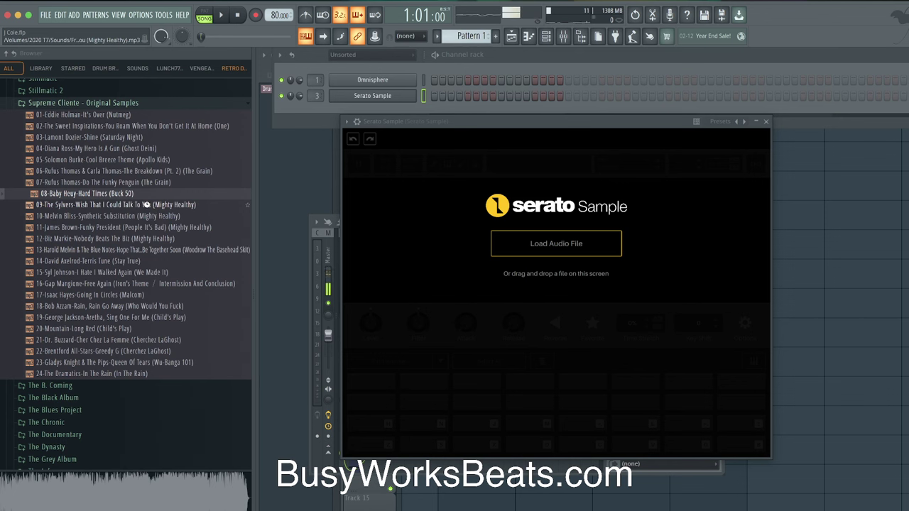
click(142, 206)
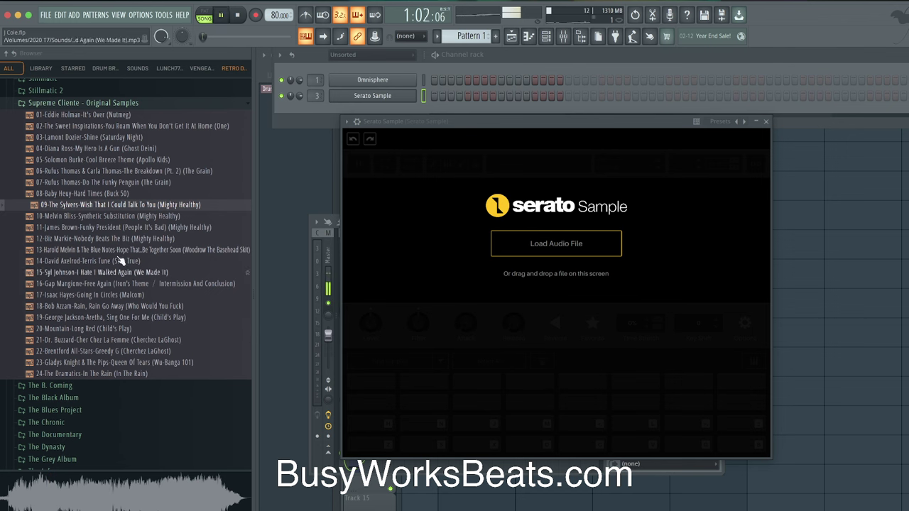
click(92, 261)
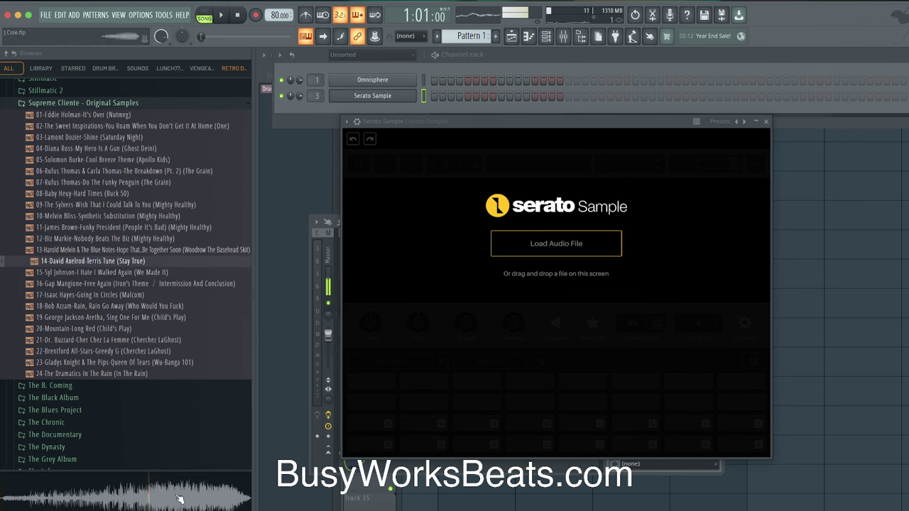
click(146, 283)
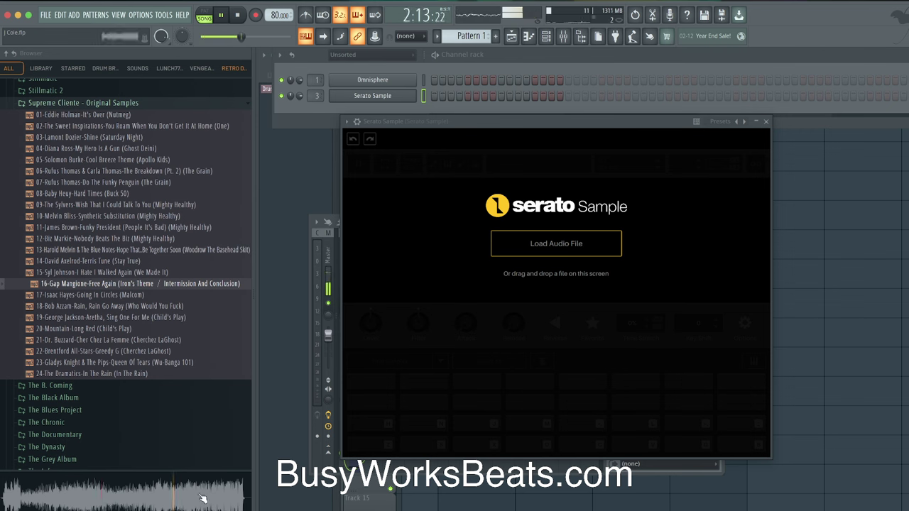
key(space)
click(137, 306)
key(space)
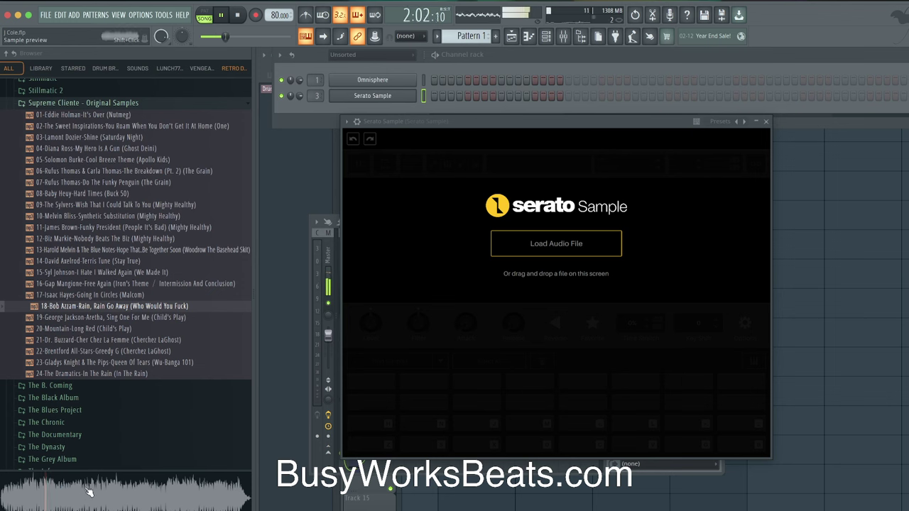
click(142, 328)
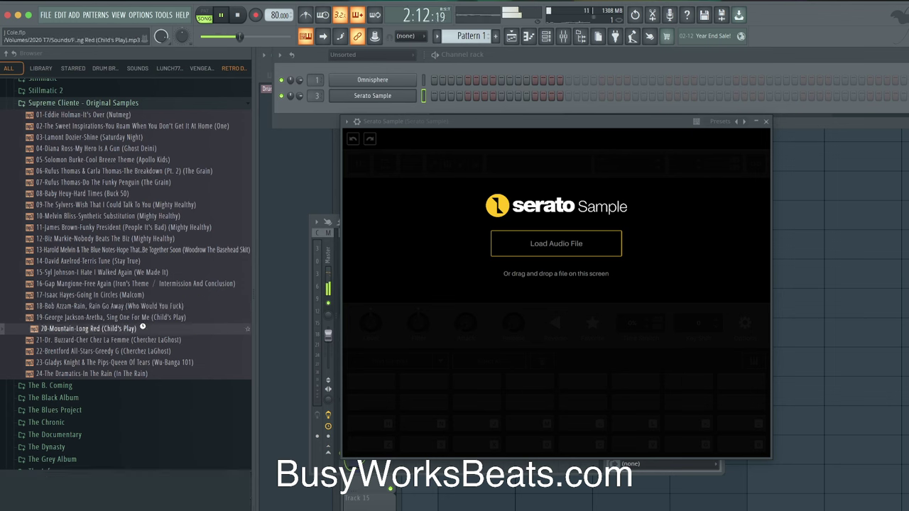
click(131, 343)
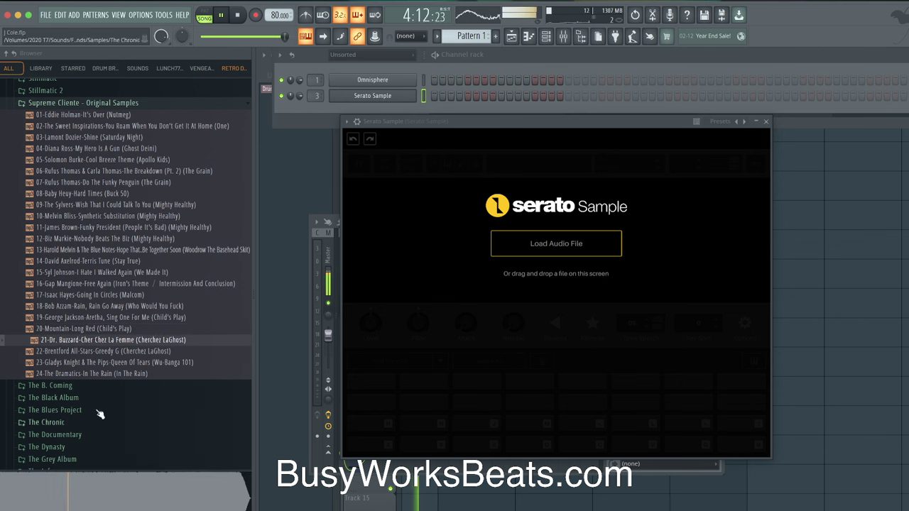
click(133, 351)
click(78, 492)
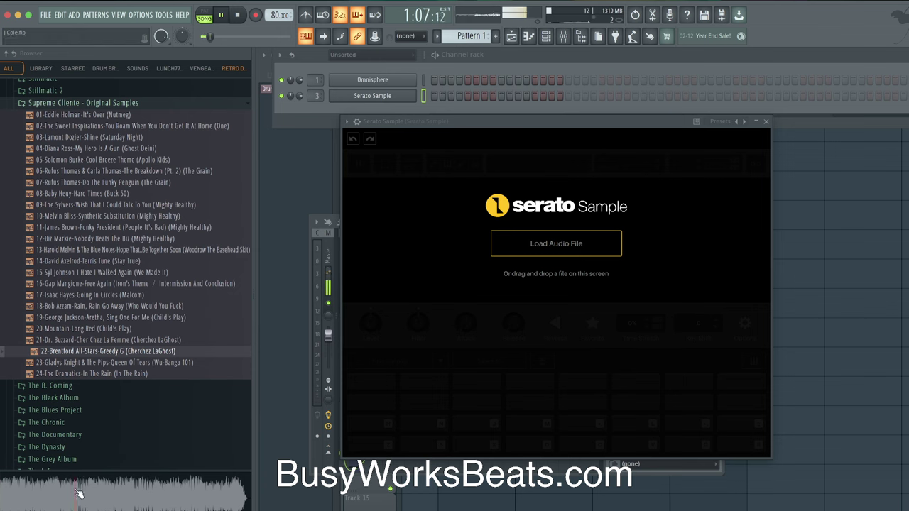
- Close the Supreme Cliente folder and look through The Chronic and My Beautiful Dark Twisted Fantasy sample folders
click(110, 103)
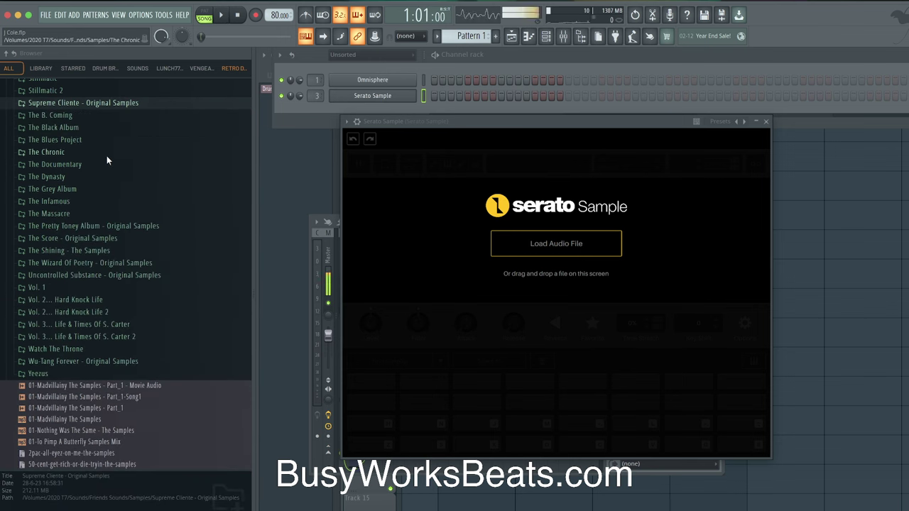
scroll(103, 171, up, 5)
click(53, 288)
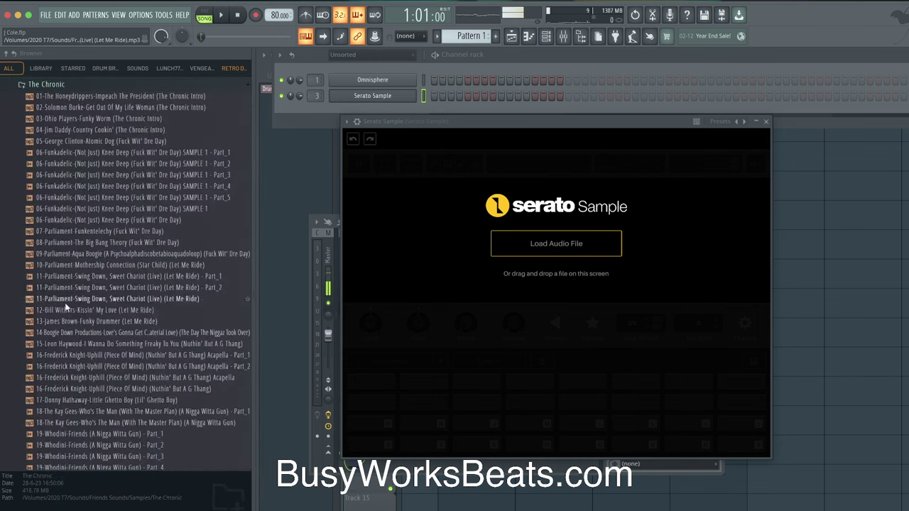
scroll(98, 196, up, 3)
click(96, 198)
scroll(95, 199, up, 8)
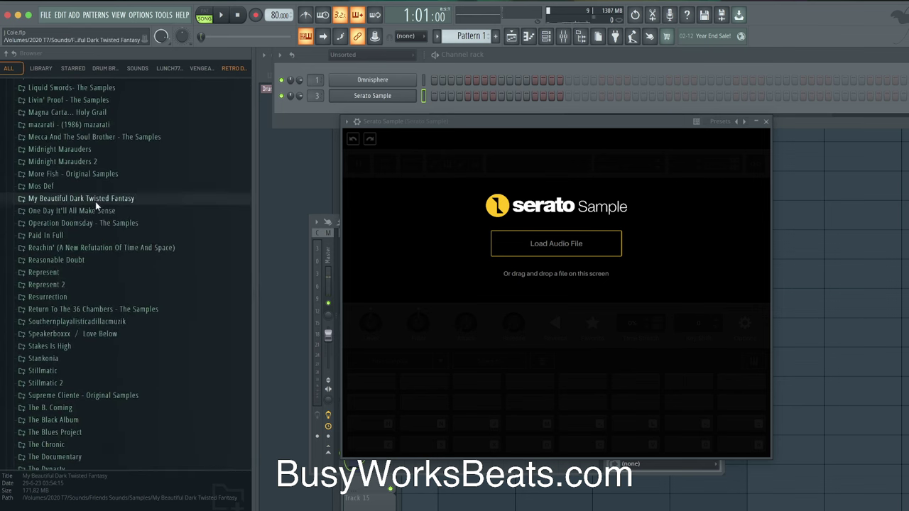
click(95, 199)
click(102, 199)
- Open the Hip Hop Is Read (2020) Samples of the Year 2020 folder and load Barry White - Somebody's Gonna Off the Man into Serato Sample
scroll(102, 195, up, 7)
click(103, 199)
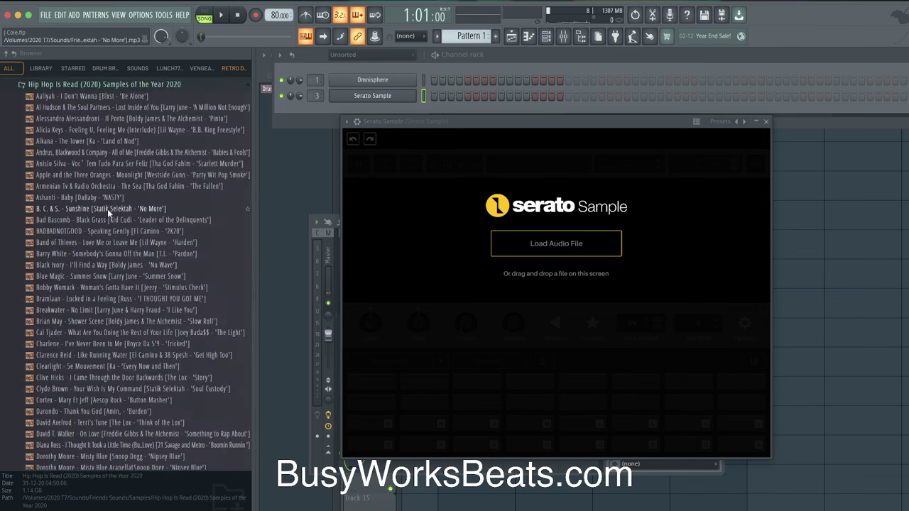
click(109, 253)
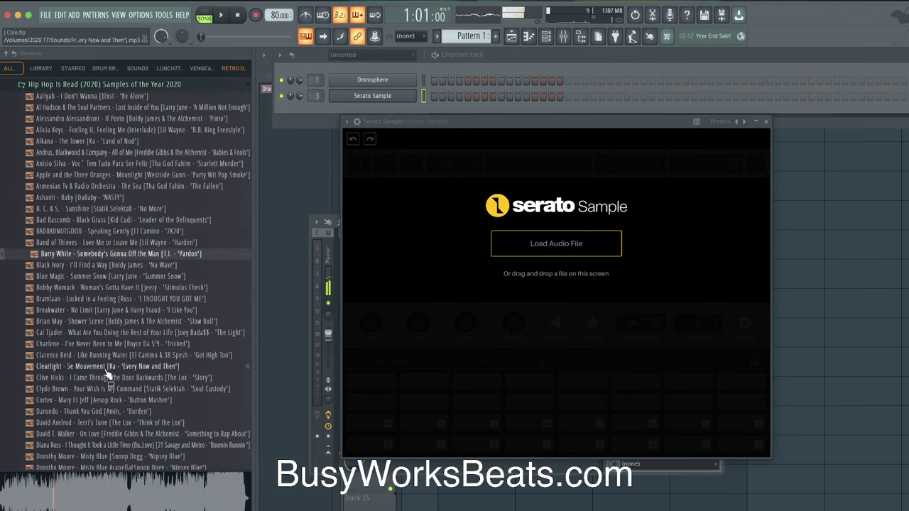
key(space)
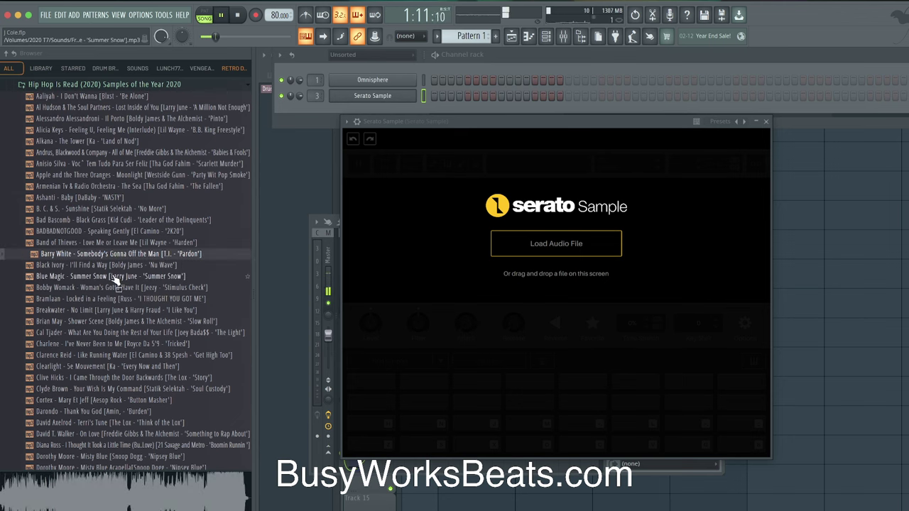
key(space)
drag(422, 253, 436, 256)
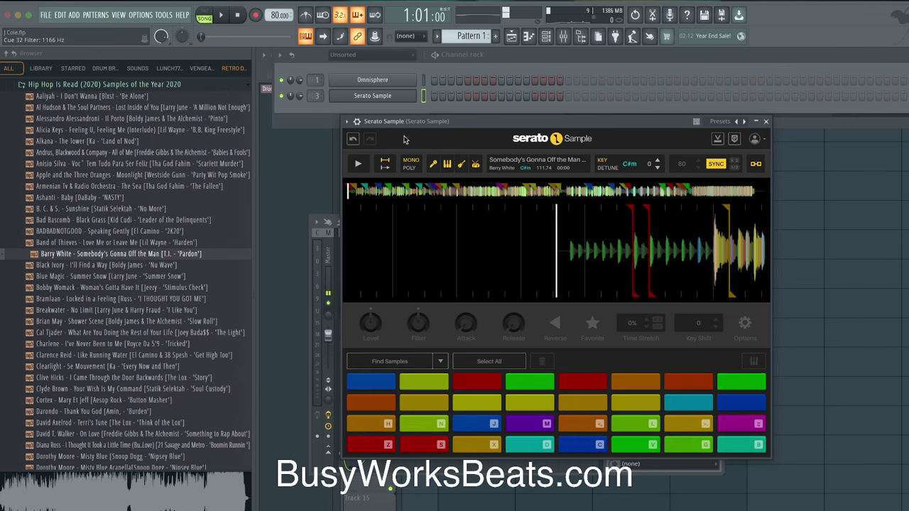
- Set the typing keyboard's octave to 3, test a sample pad and close the Serato Sample window
click(300, 33)
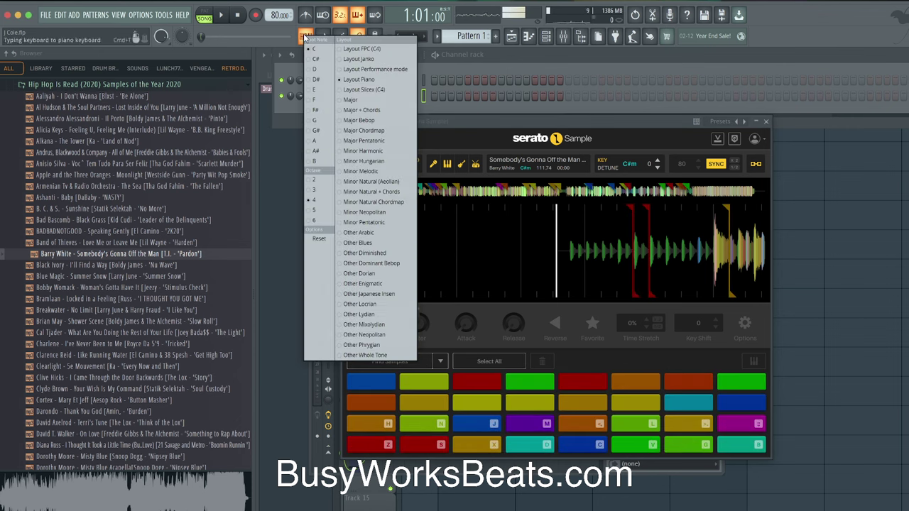
click(319, 194)
key(v)
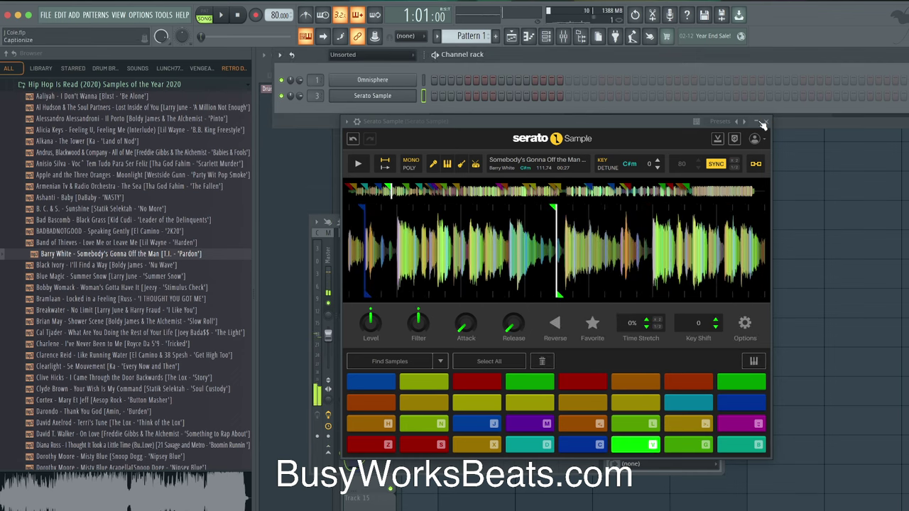
click(766, 122)
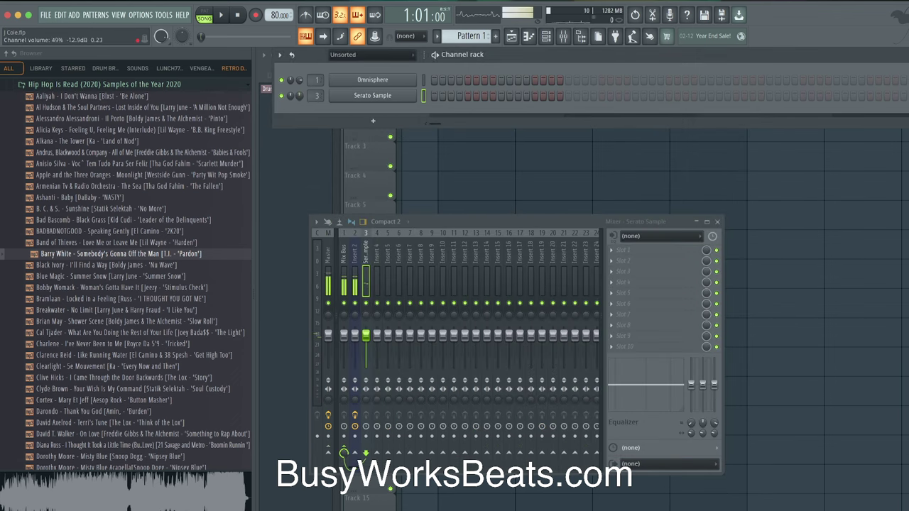
- Play the drum loop in the playlist from the start and bring up the channel rack
key(space)
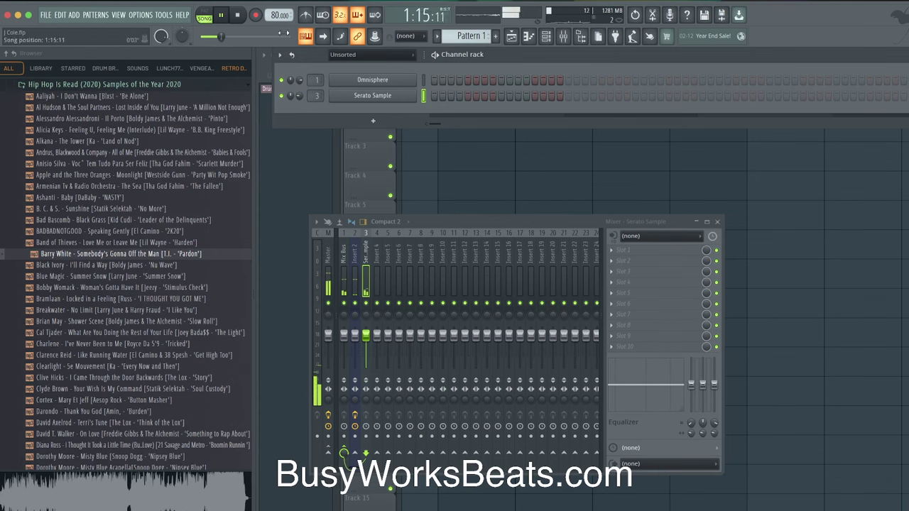
key(F5)
key(space)
scroll(420, 112, up, 3)
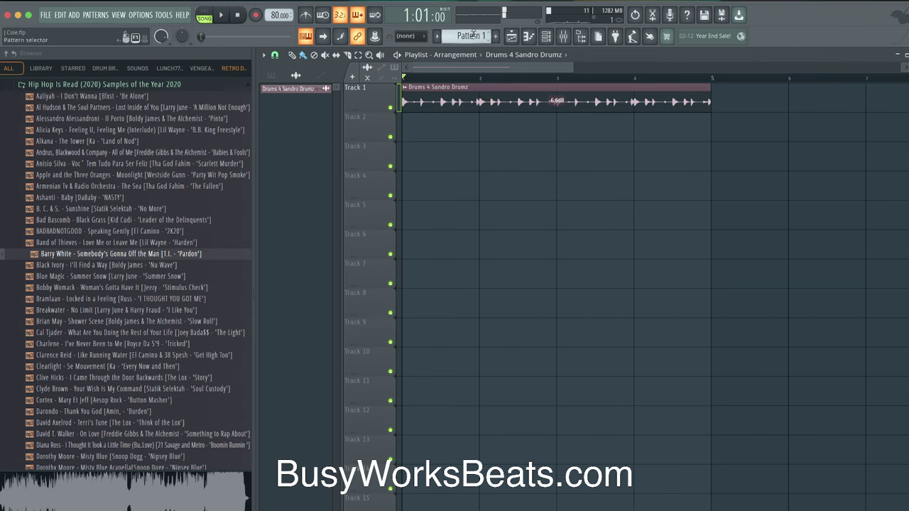
key(space)
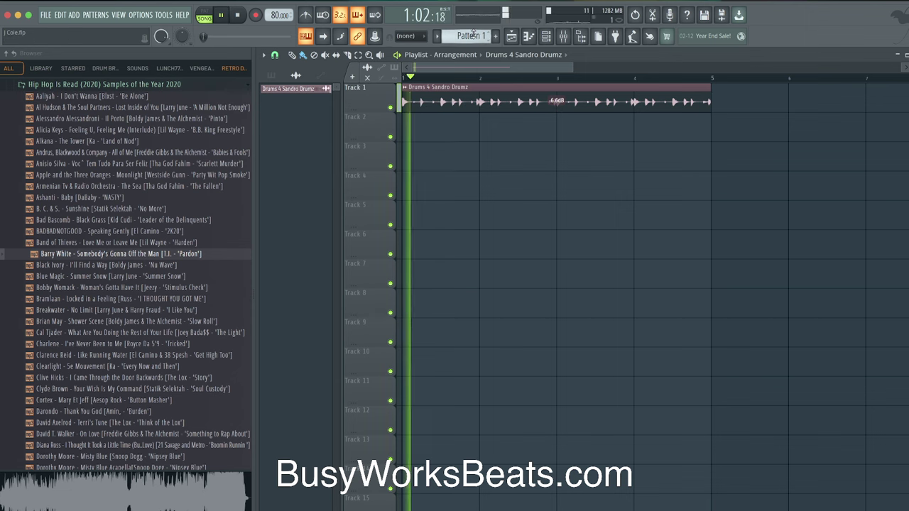
click(549, 37)
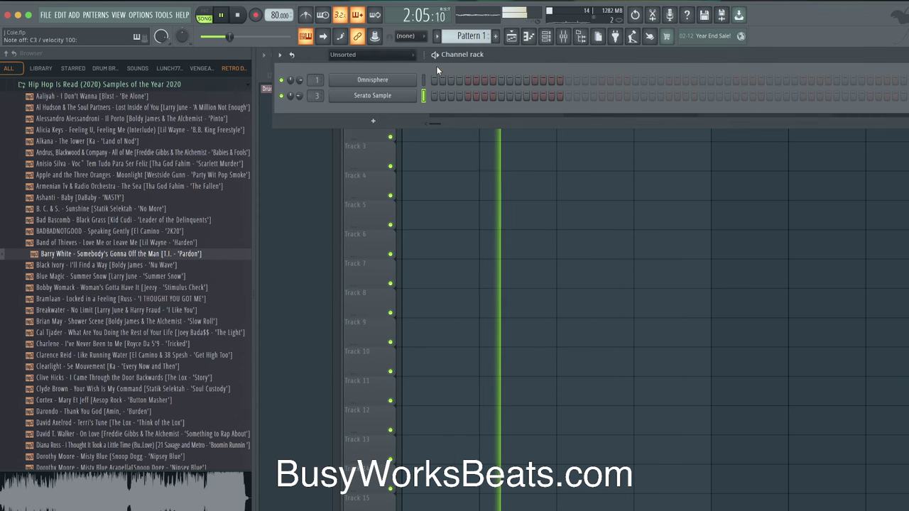
- Record the Serato Sample pads over the four-bar drum loop into Pattern 1 as notes and automation
key(space)
key(r)
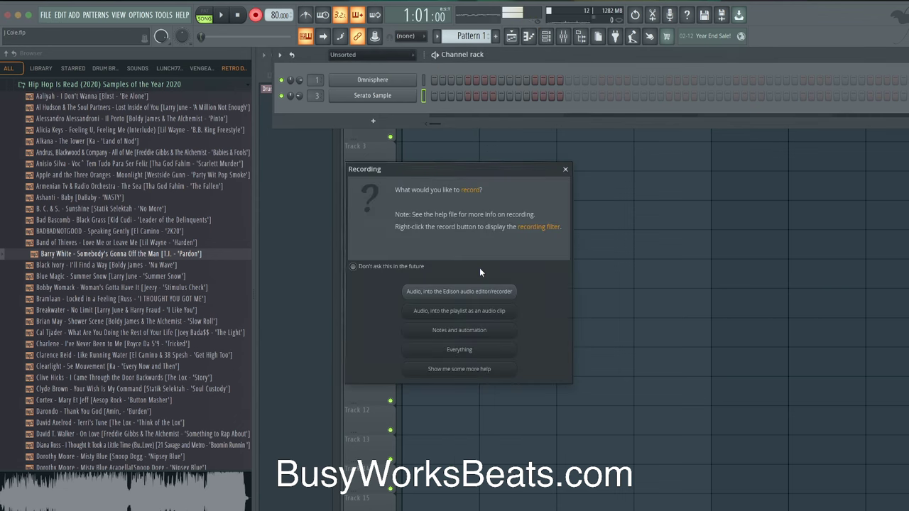
click(473, 330)
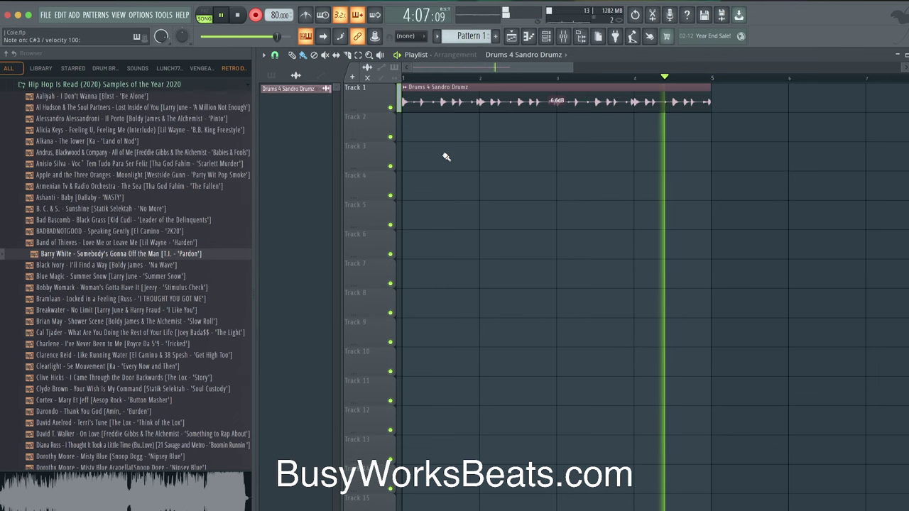
key(space)
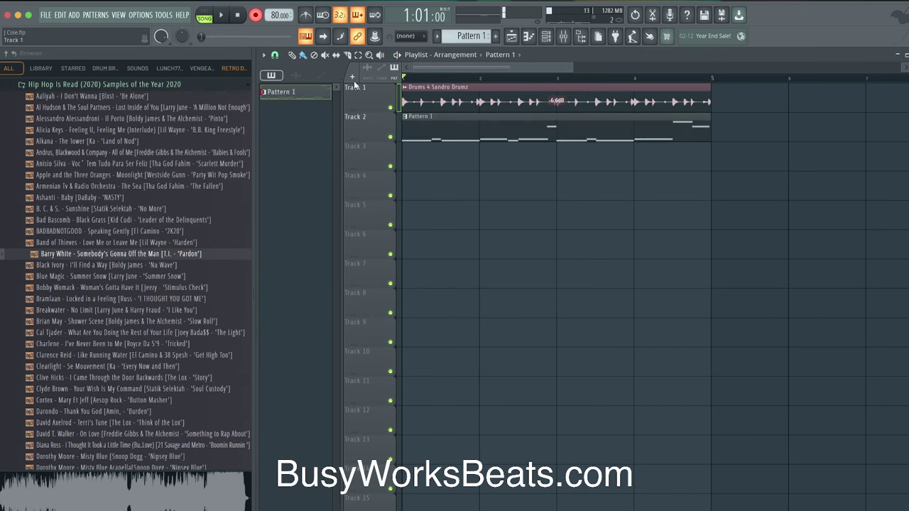
- Play back the recorded take and open Pattern 1's Serato Sample notes in the piano roll
key(space)
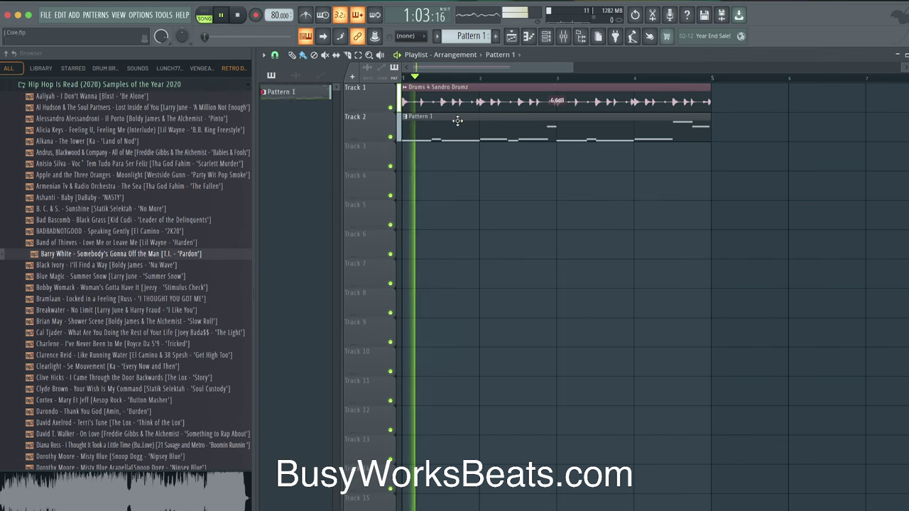
double_click(457, 122)
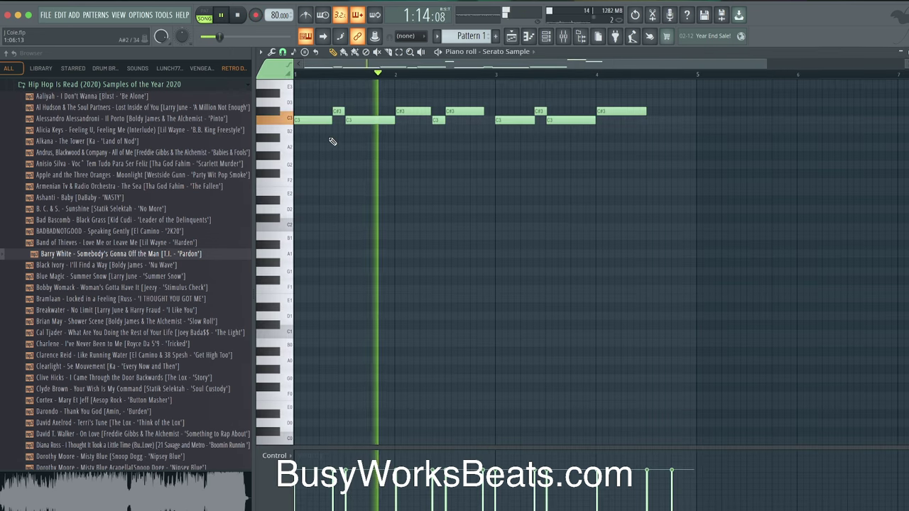
key(space)
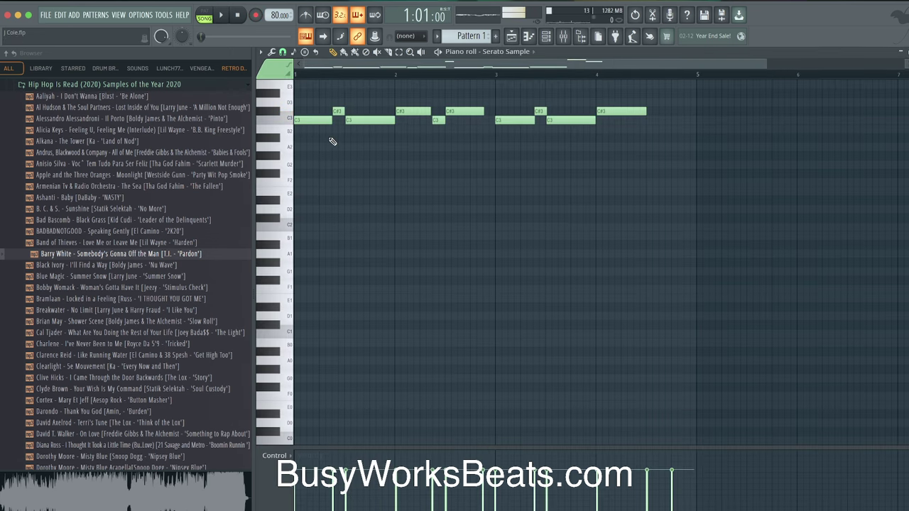
- Raise the time shift slightly in the Serato Sample channel's miscellaneous settings while the song plays
click(547, 36)
click(350, 97)
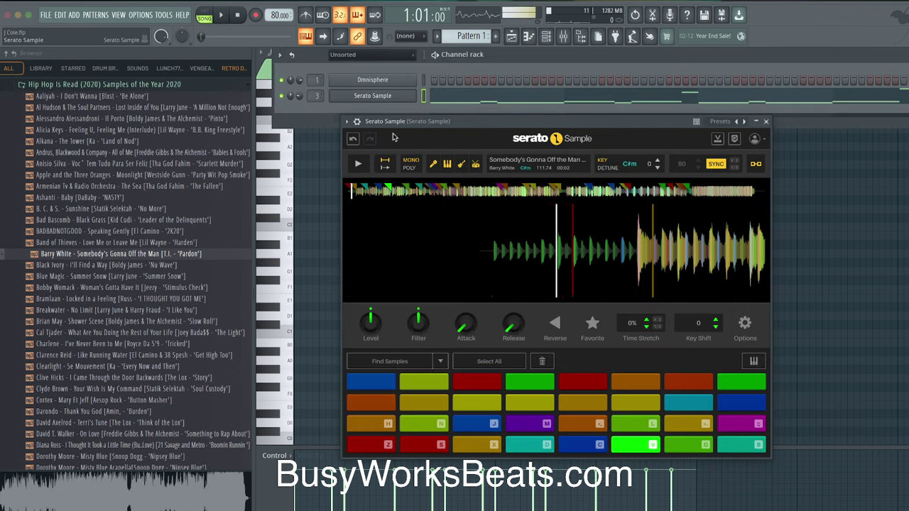
click(399, 140)
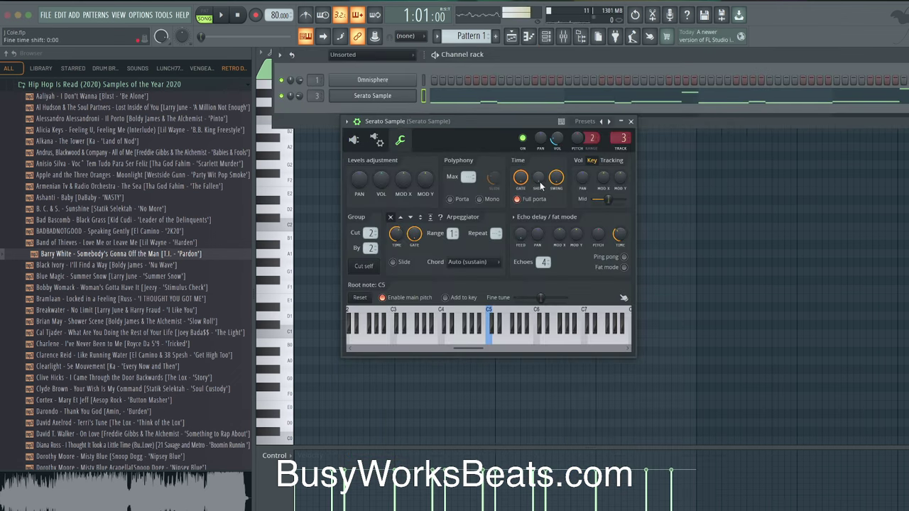
key(space)
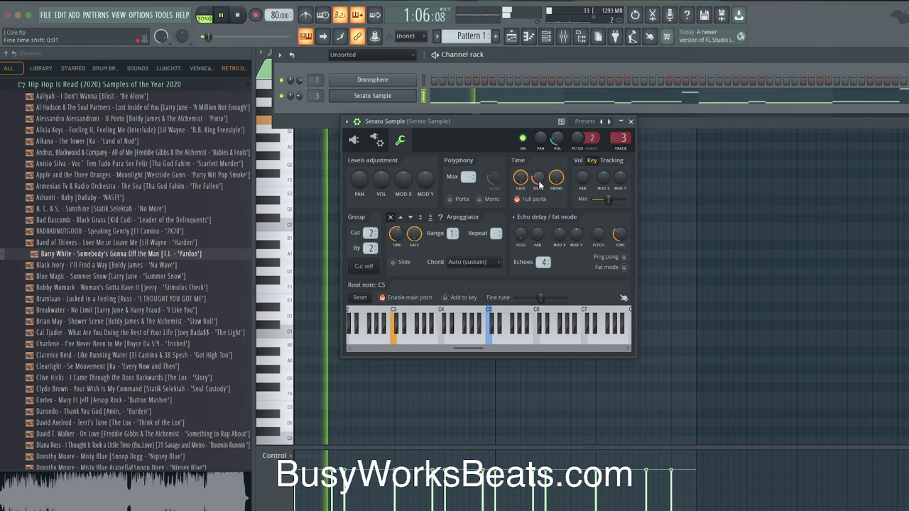
click(630, 121)
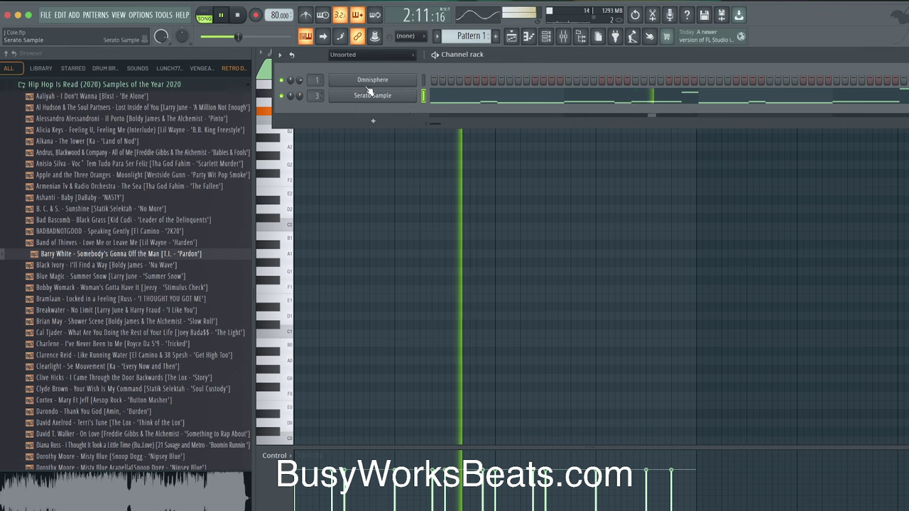
- Move the last note of Pattern 1 up to A4 in the piano roll and play the result
click(511, 36)
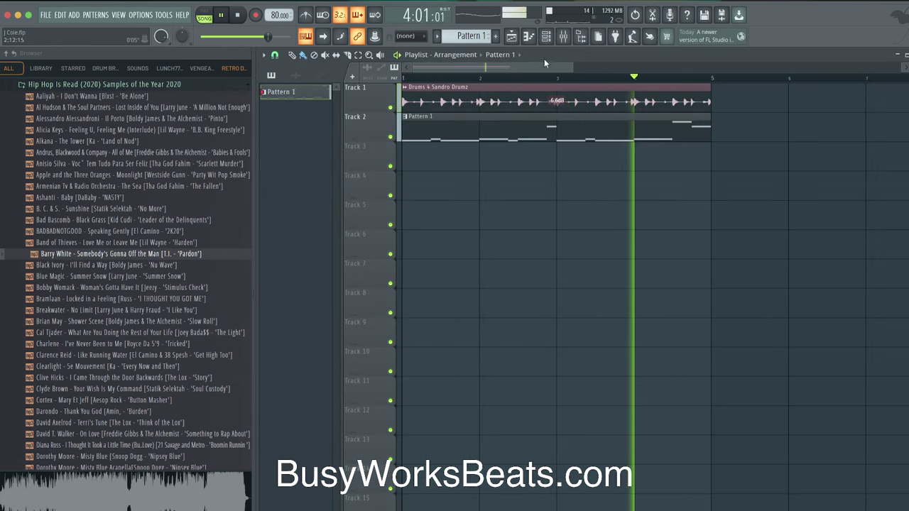
double_click(553, 118)
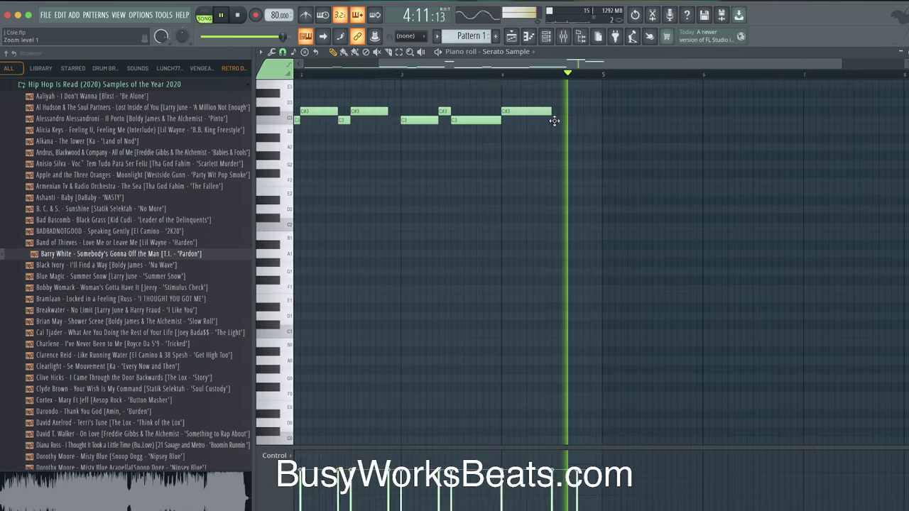
scroll(497, 146, up, 5)
key(space)
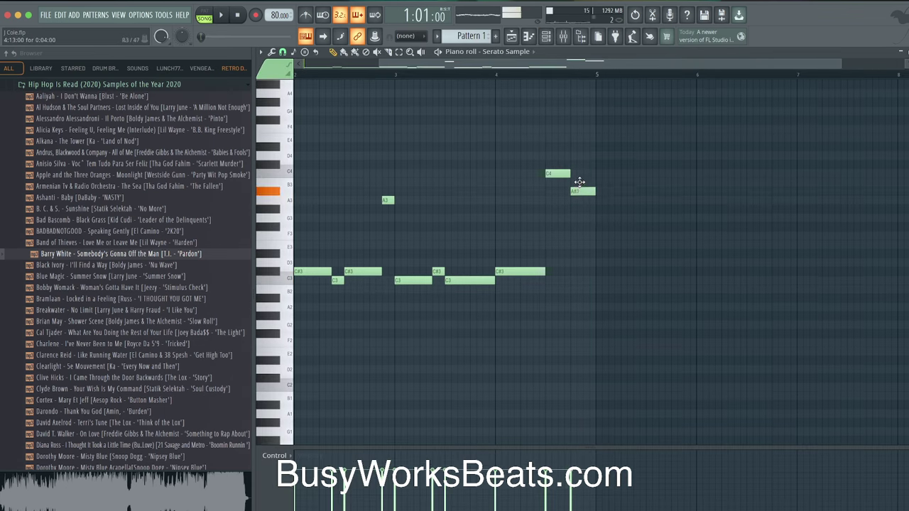
drag(579, 168, 578, 82)
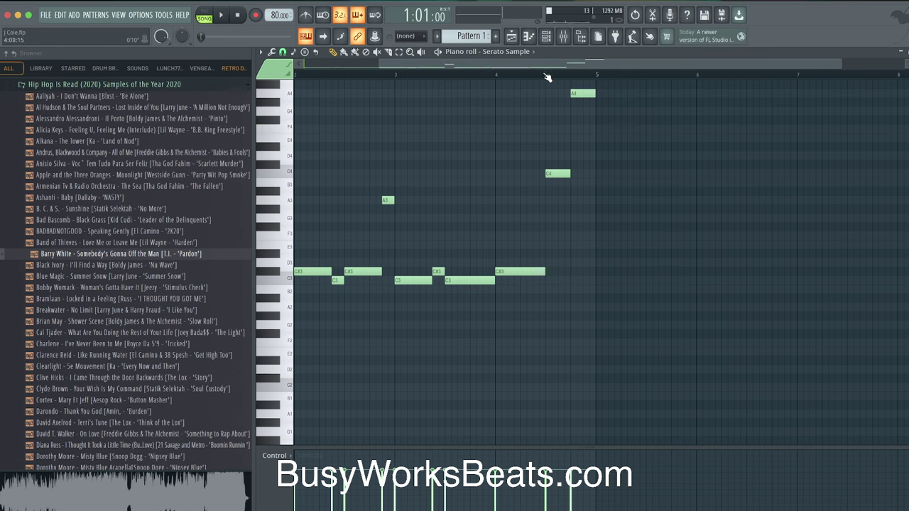
key(space)
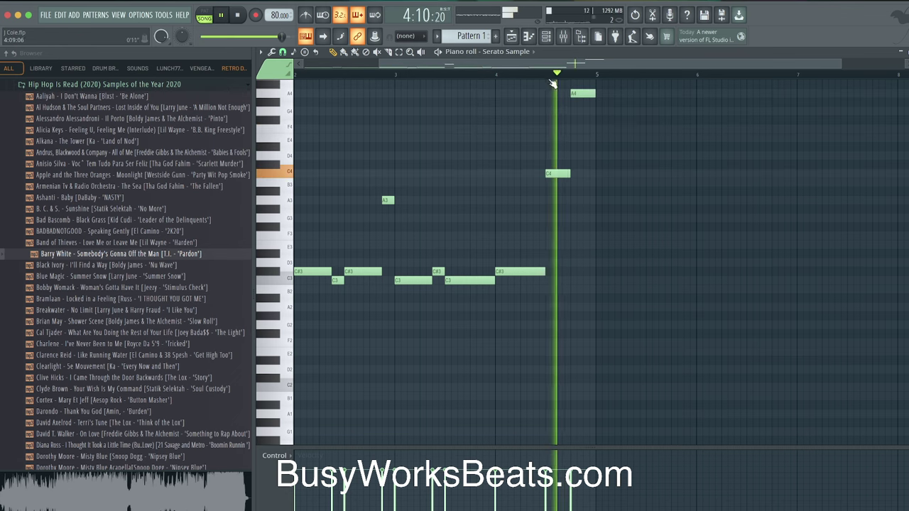
click(514, 37)
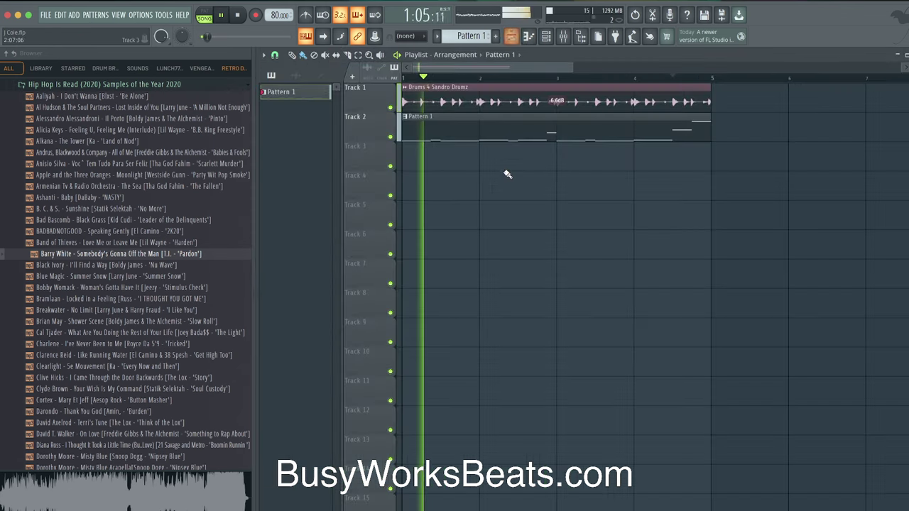
- Add a second Serato Sample channel and load Brian May - Shower Scene into it
click(546, 36)
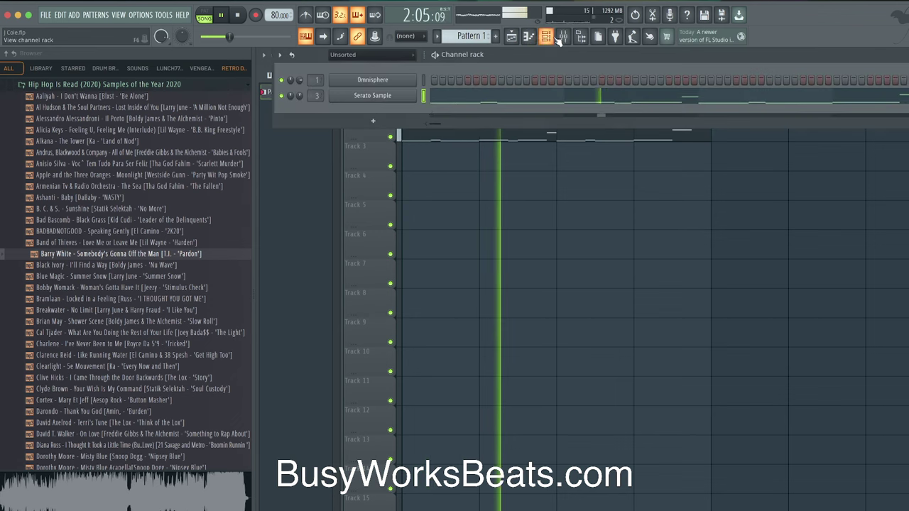
click(391, 119)
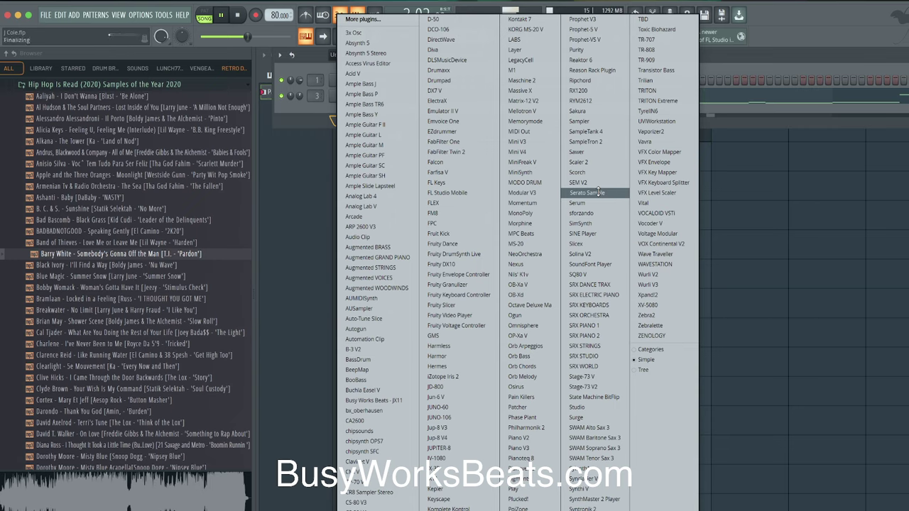
key(Return)
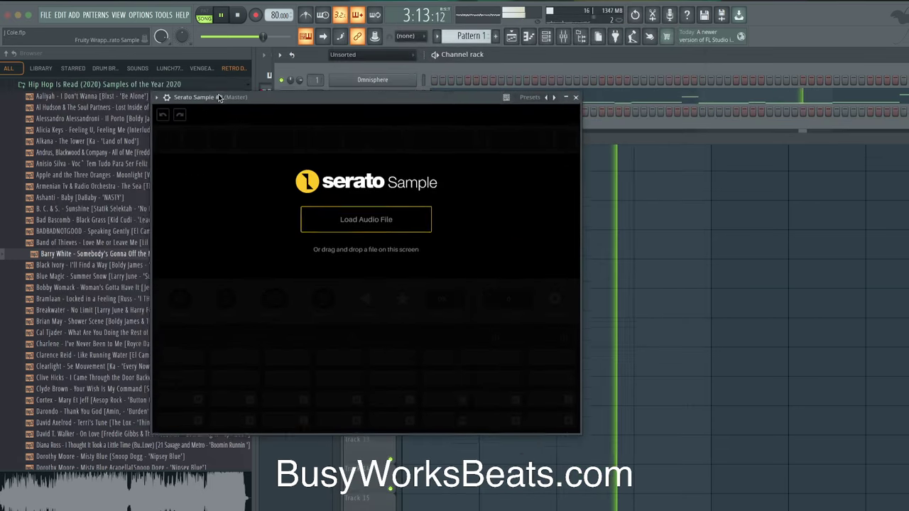
click(78, 320)
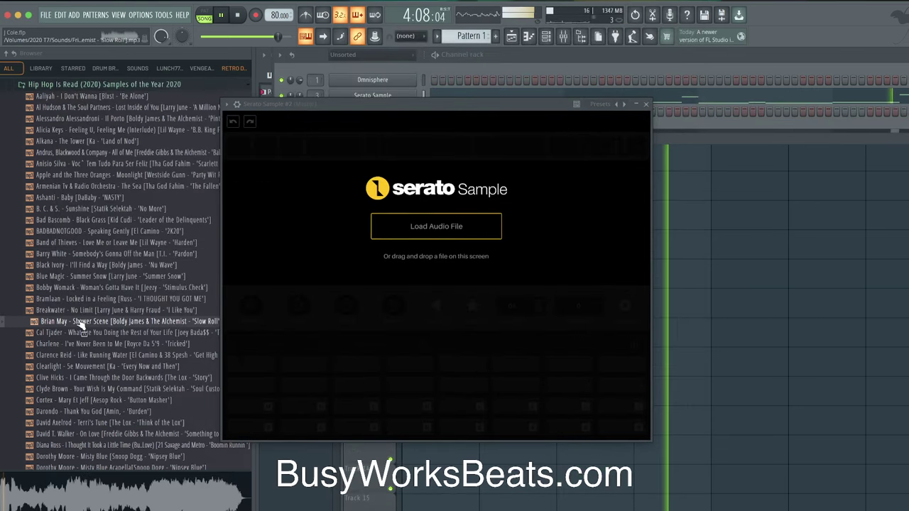
drag(77, 321, 331, 301)
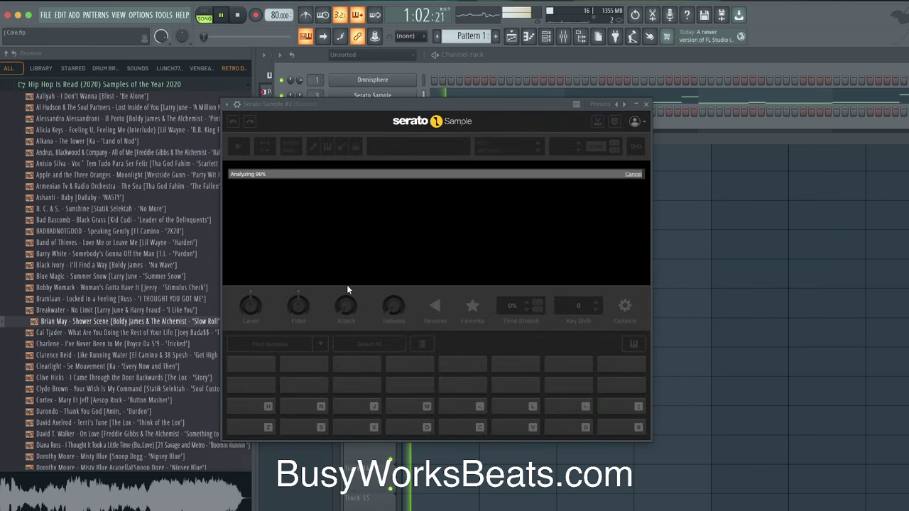
click(645, 104)
- Check the song key of the Barry White sample in the first Serato Sample channel
click(372, 95)
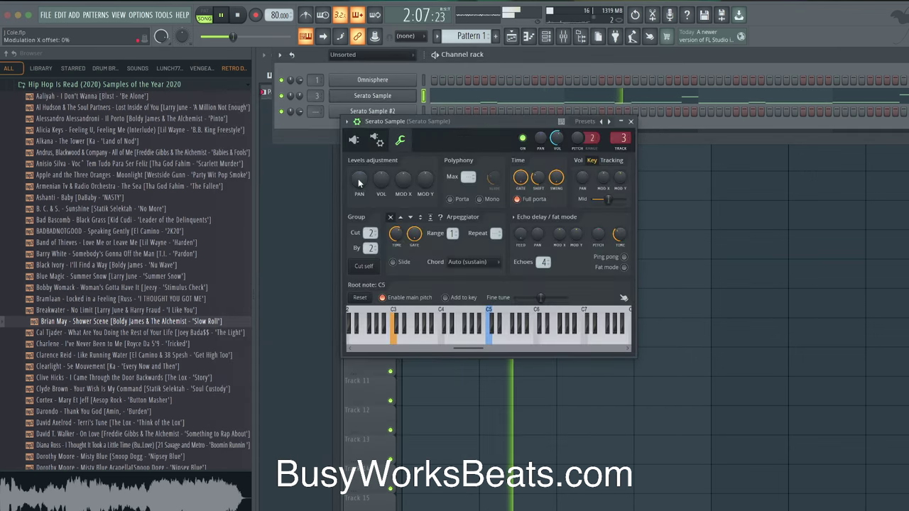
click(356, 142)
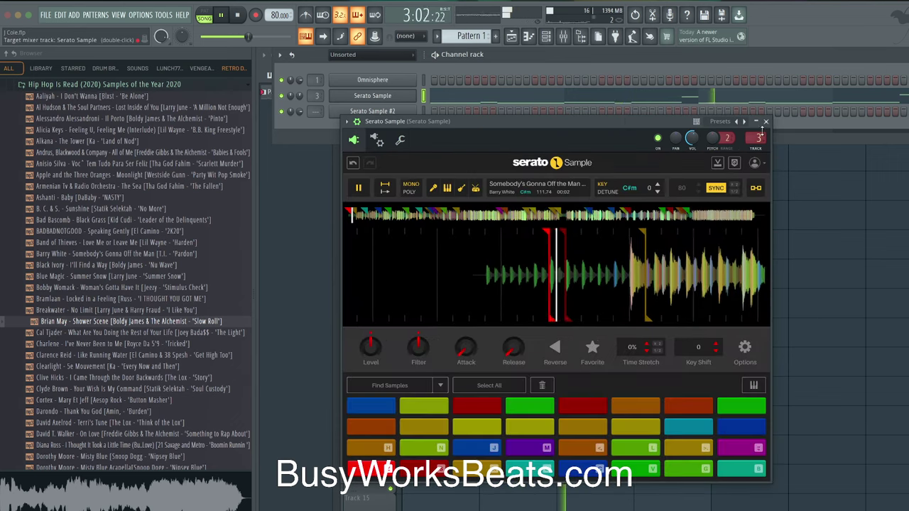
click(766, 122)
- Route Serato Sample #2 to mixer track 4 and shift its key by -3 to C#m
click(410, 112)
key(F9)
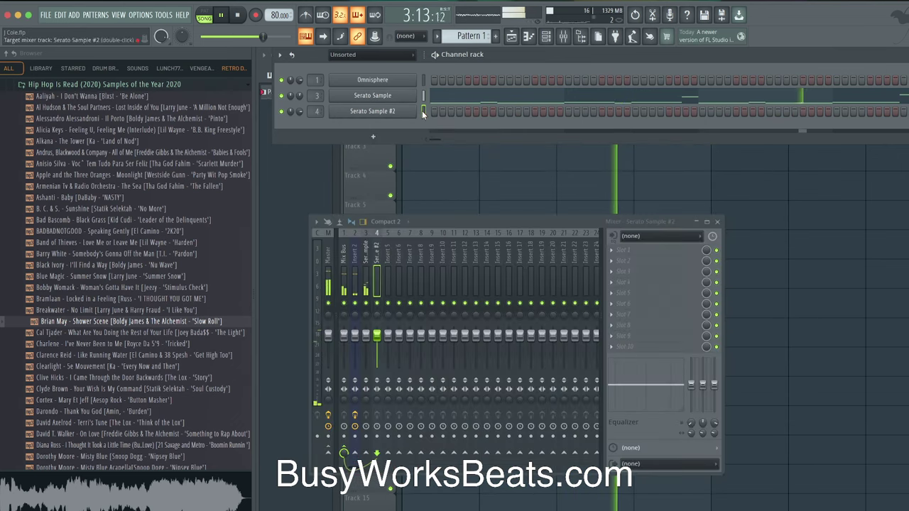
click(407, 111)
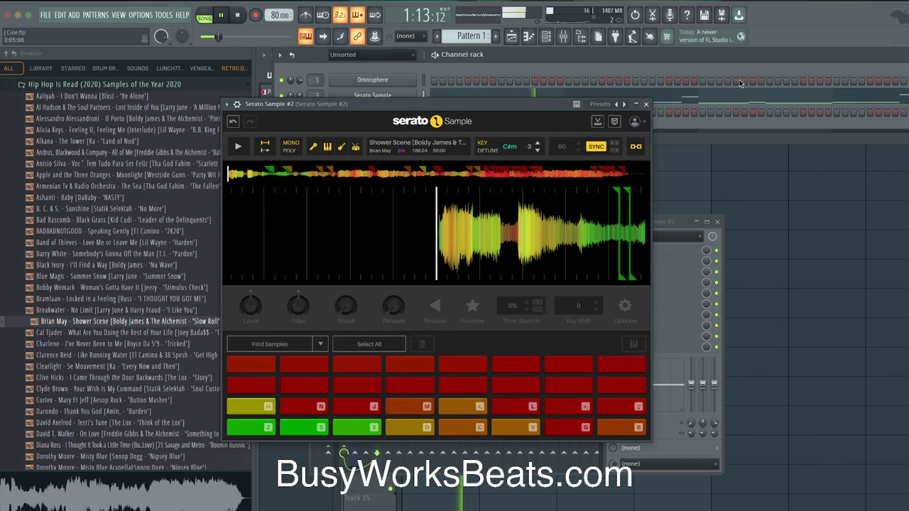
click(646, 105)
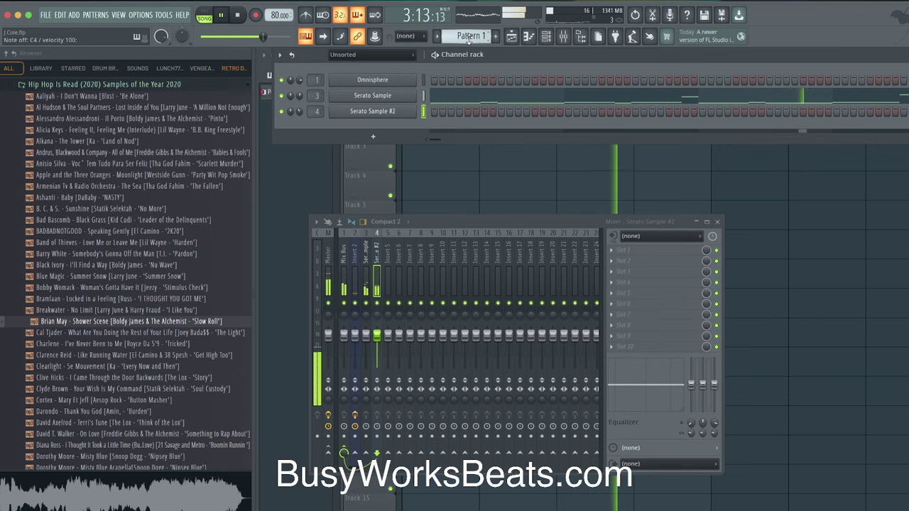
- Switch to Pattern 2 and duplicate the drum loop and Pattern 1 clips to fill 16 bars of the playlist
scroll(478, 32, down, 1)
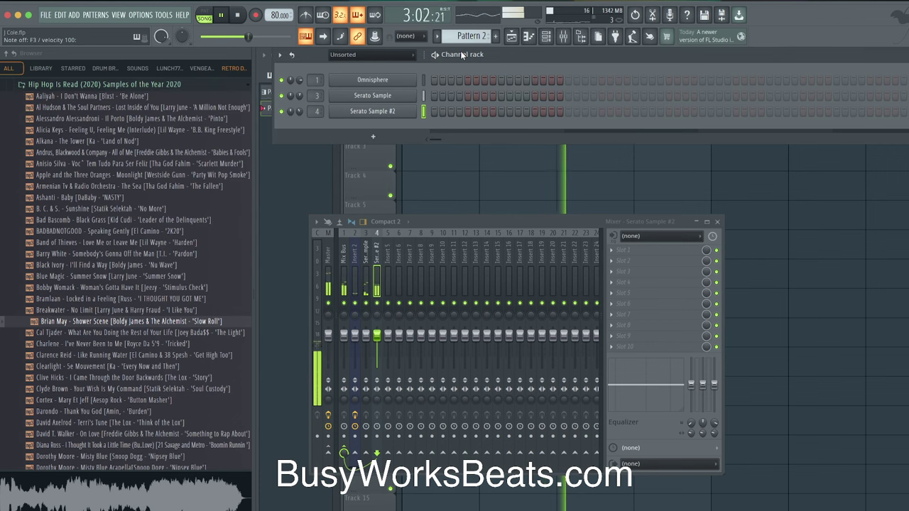
click(462, 170)
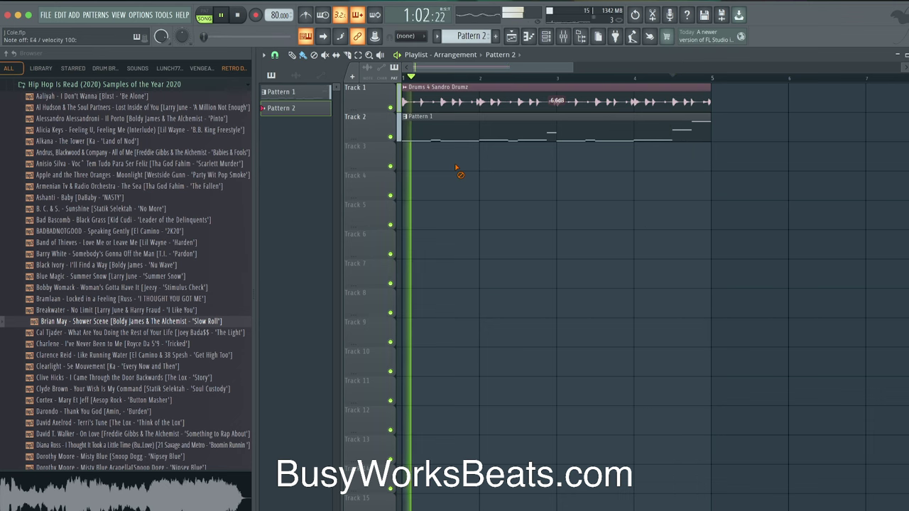
key(space)
scroll(603, 178, down, 2)
key(ctrl+a)
key(ctrl+b)
key(ctrl+b)
scroll(506, 185, down, 2)
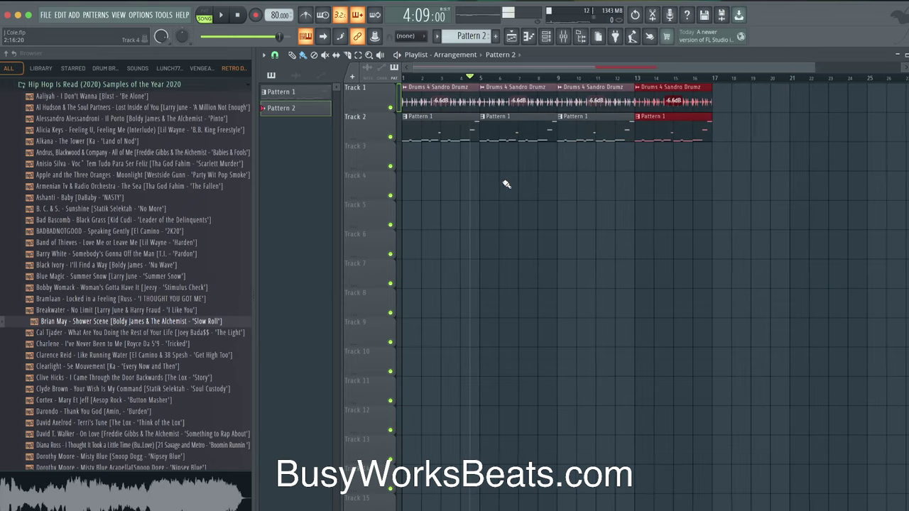
- Record the Serato Sample #2 pads over the extended arrangement into Pattern 2 as notes and automation
click(544, 37)
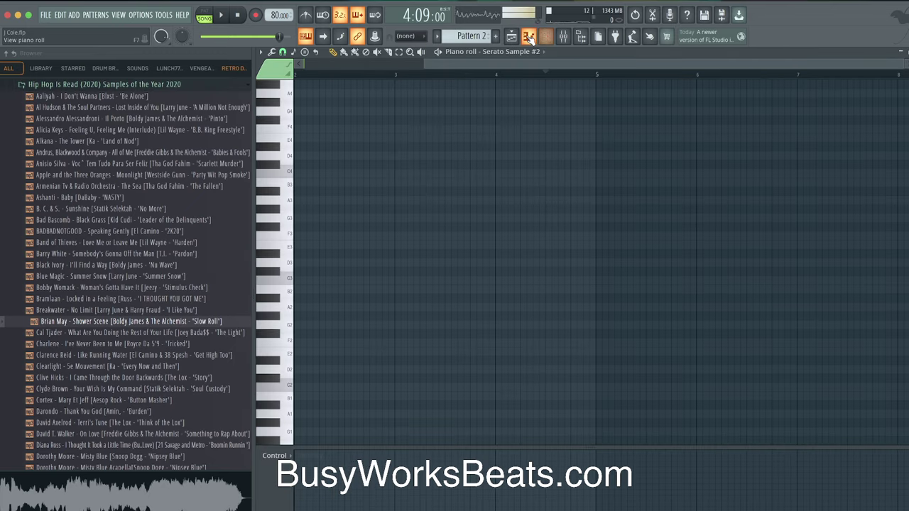
click(530, 39)
key(F6)
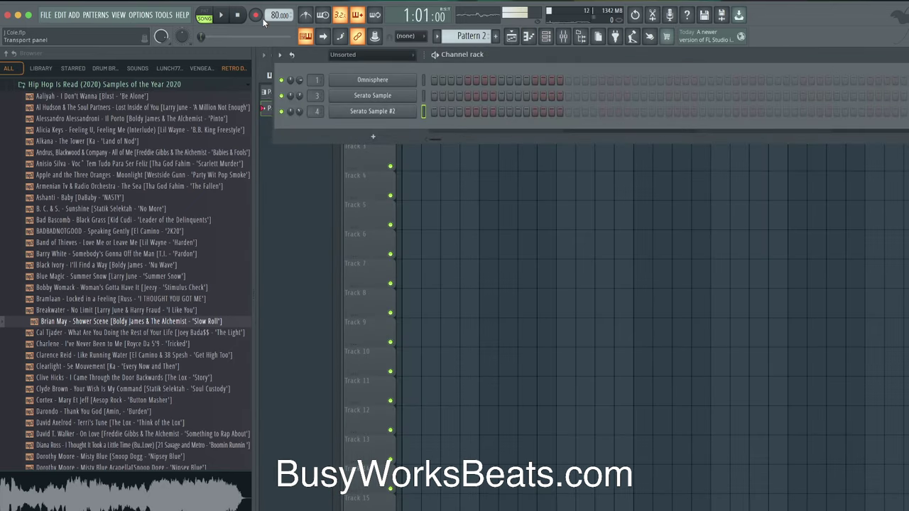
key(r)
click(449, 330)
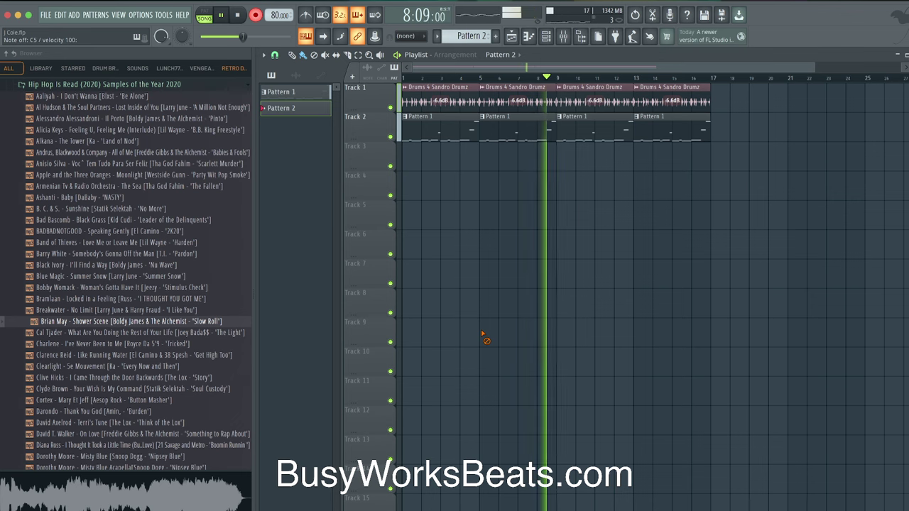
key(space)
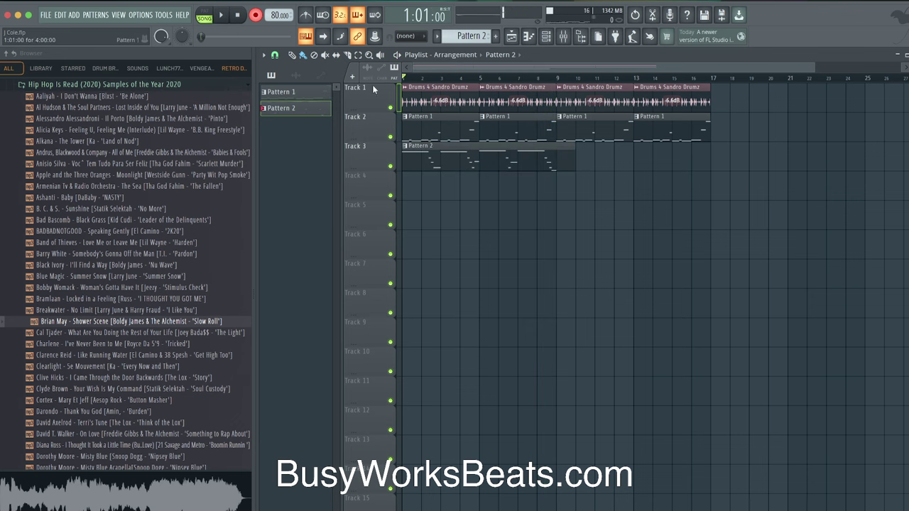
- Open Pattern 2's Serato Sample #2 notes in the piano roll and review them from the start
double_click(463, 158)
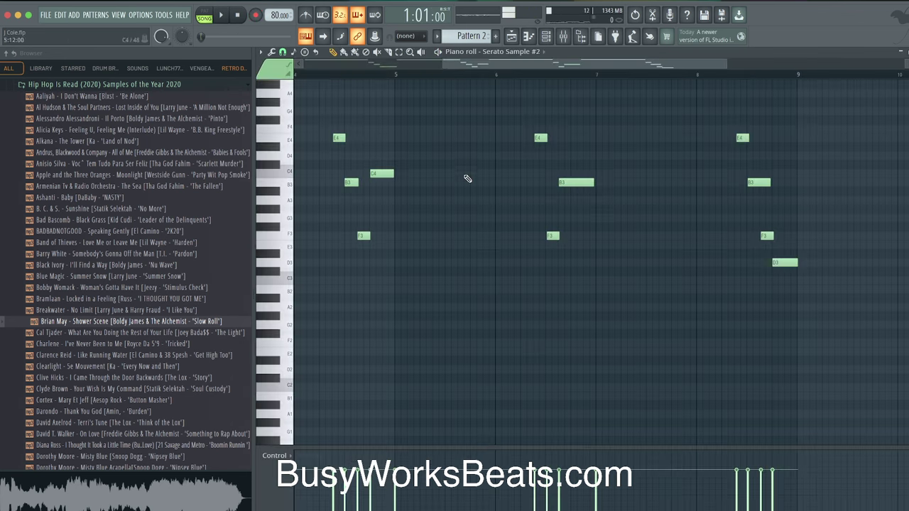
scroll(467, 178, down, 2)
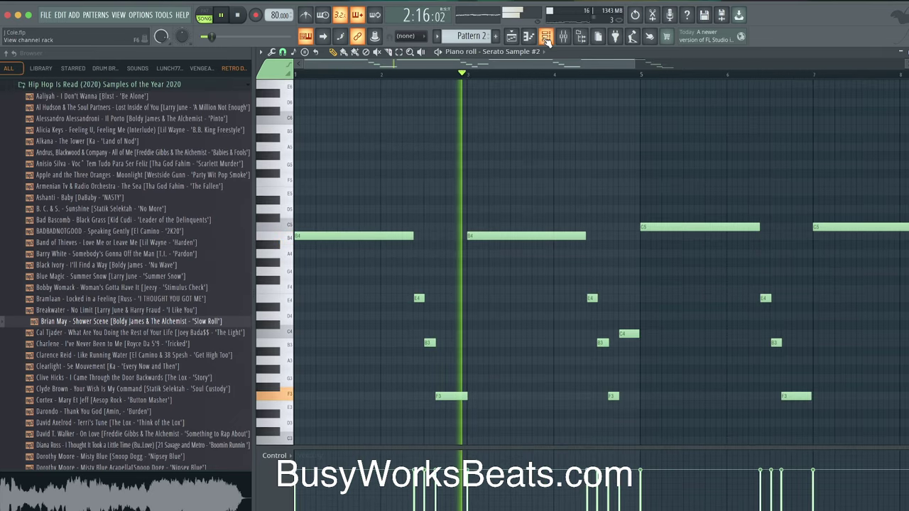
- Set Serato Sample #2's cut group to 3, cut by 3, in its miscellaneous channel settings
key(F6)
key(F6)
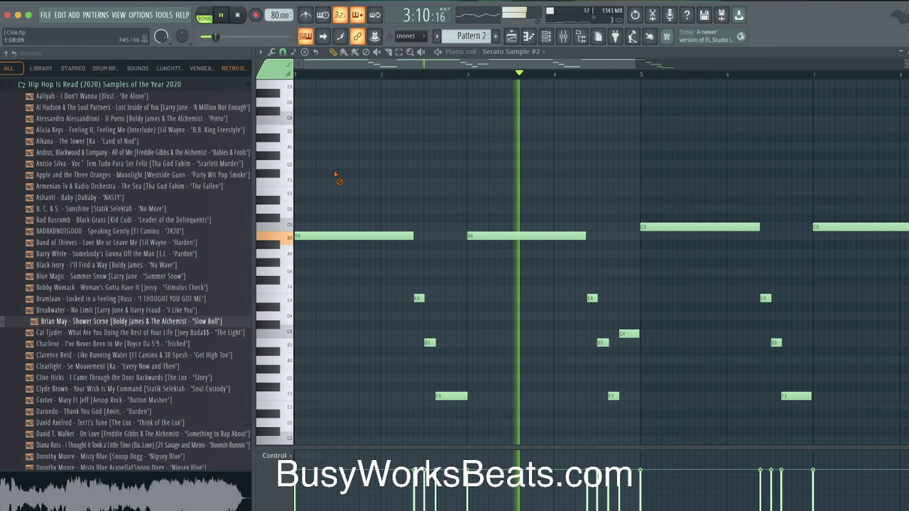
key(F5)
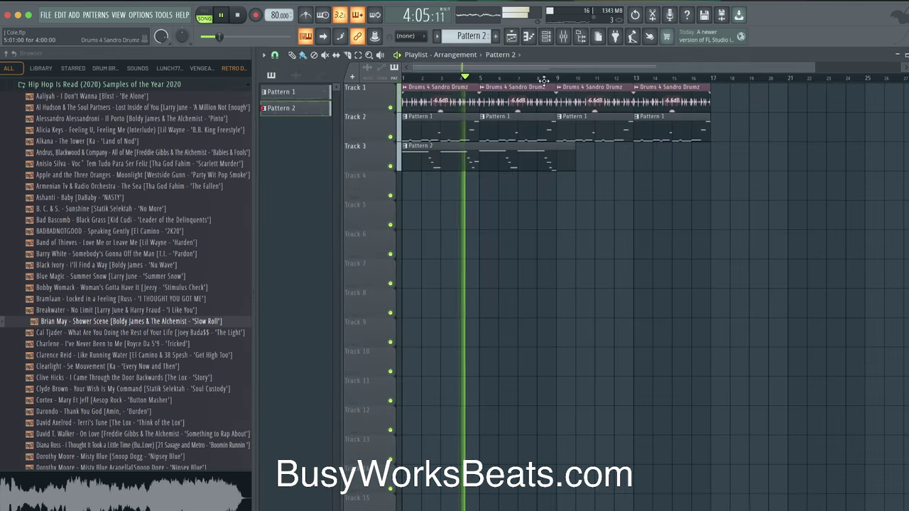
key(F6)
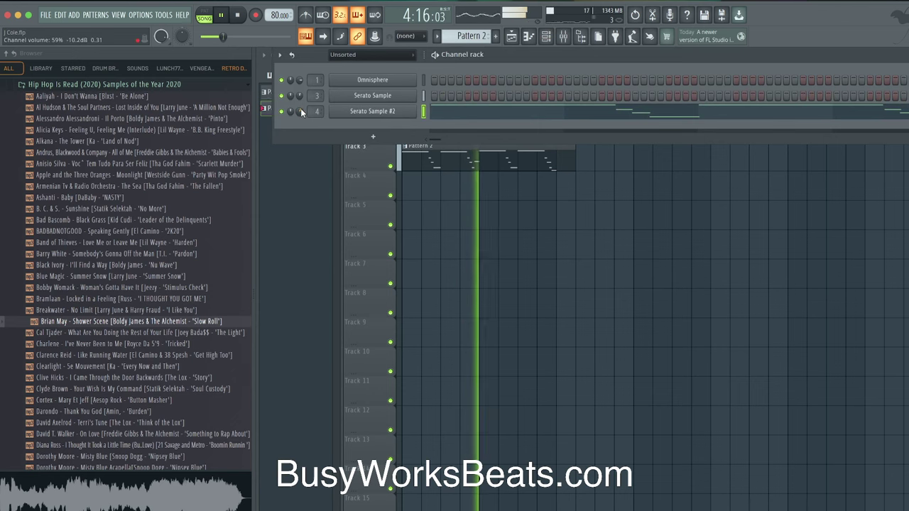
click(343, 112)
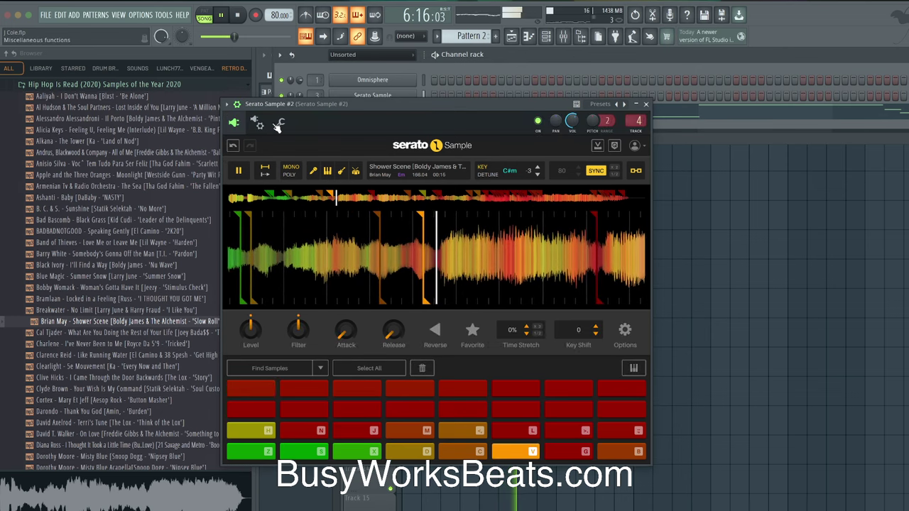
click(237, 104)
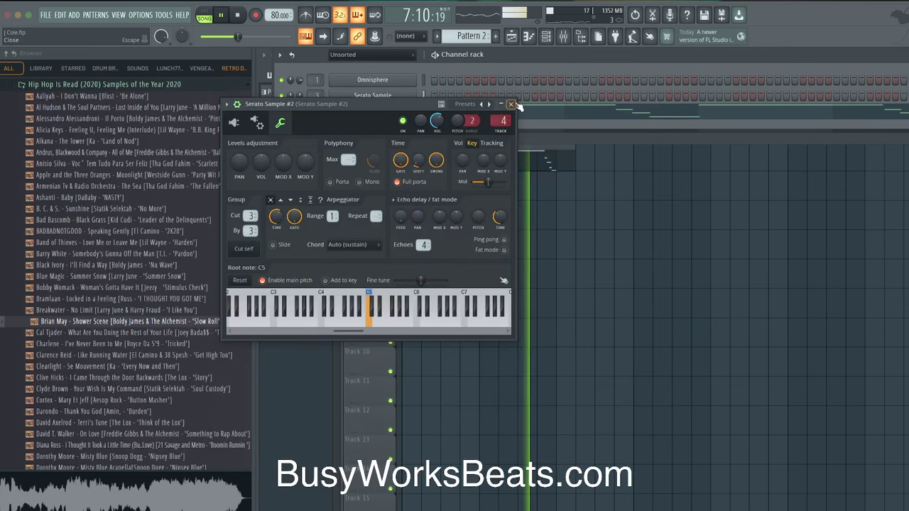
key(Escape)
key(Escape)
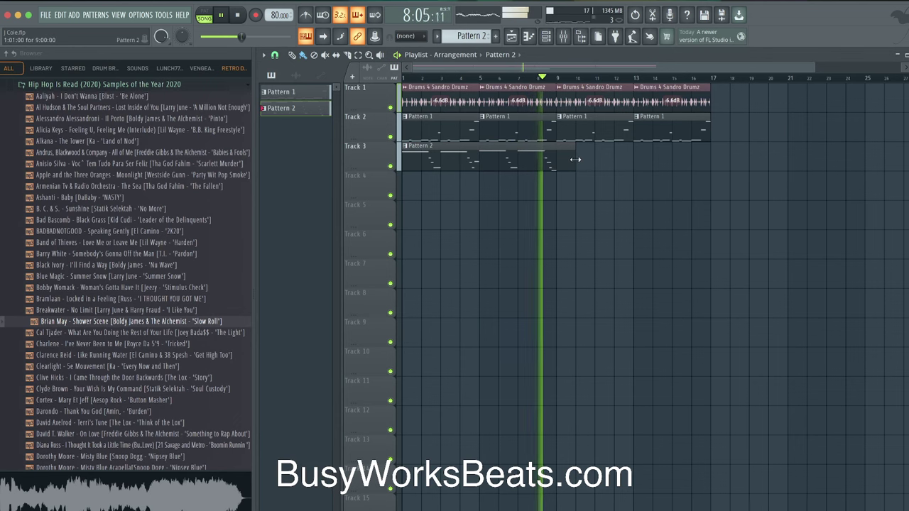
- Trim the Pattern 2 clip on Track 3 to eight bars and duplicate it at bar 9
drag(574, 158, 557, 157)
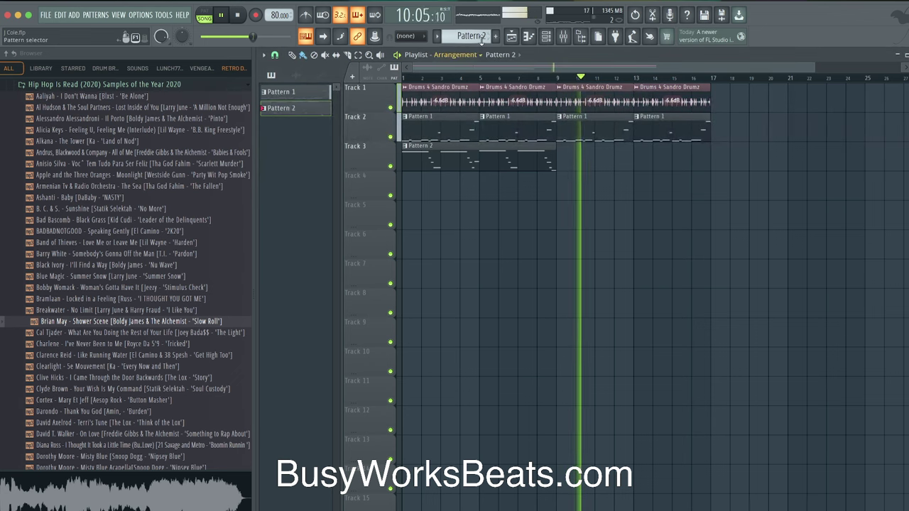
click(475, 156)
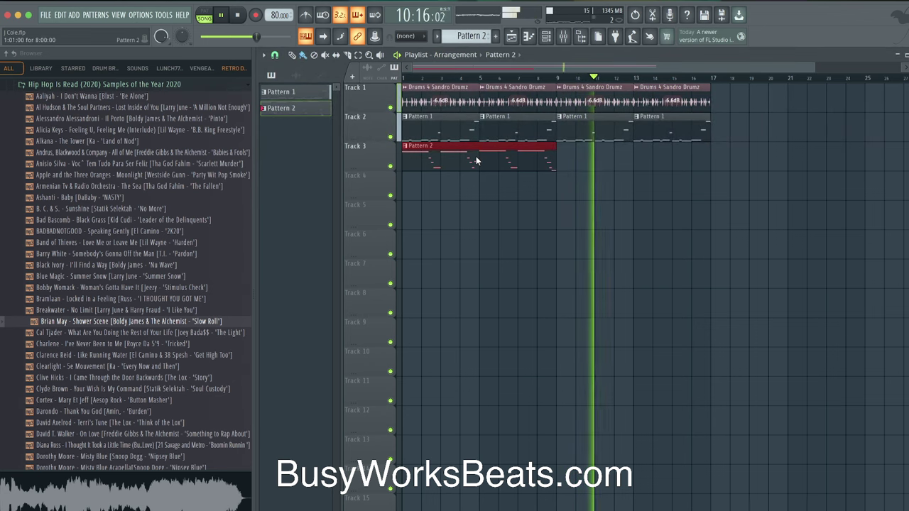
key(ctrl+b)
- Load "Ashanti - Baby [DaBaby - 'NASTY']" into a new Serato Sample channel and chop it automatically with Find Samples
click(563, 37)
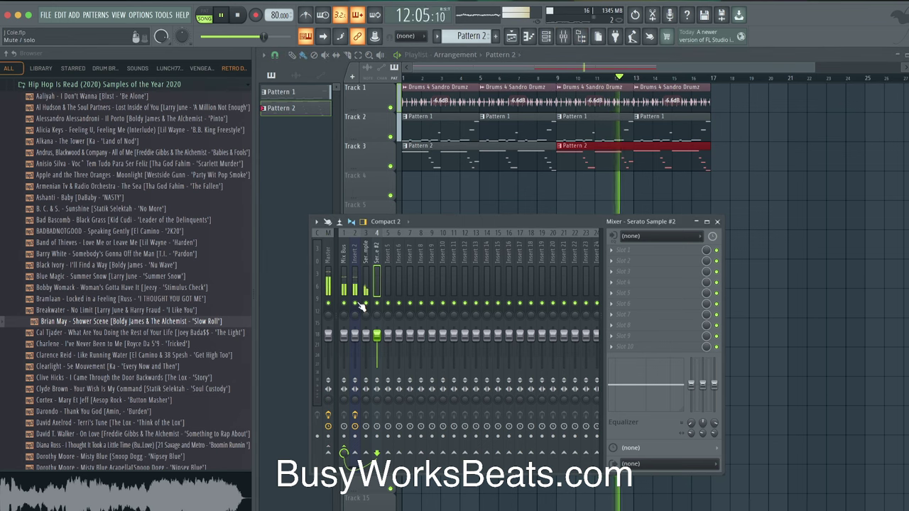
click(548, 37)
click(395, 122)
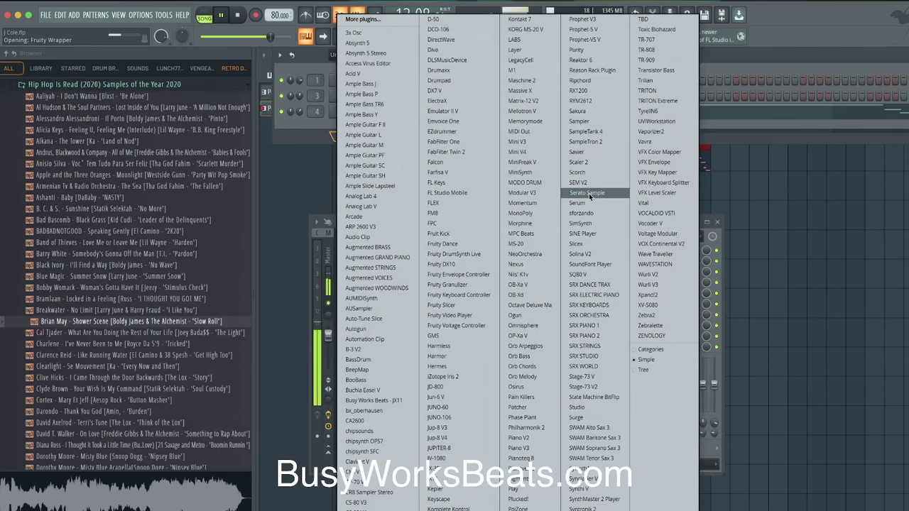
click(588, 193)
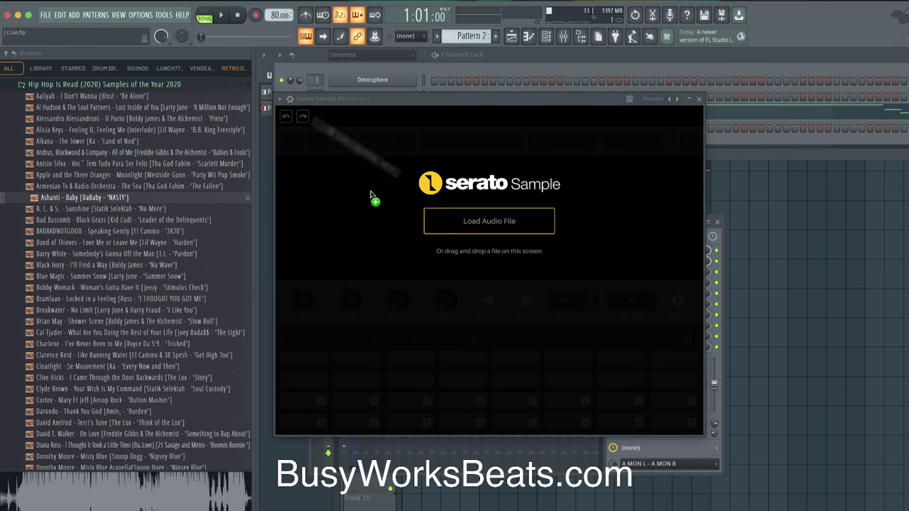
drag(370, 194, 372, 191)
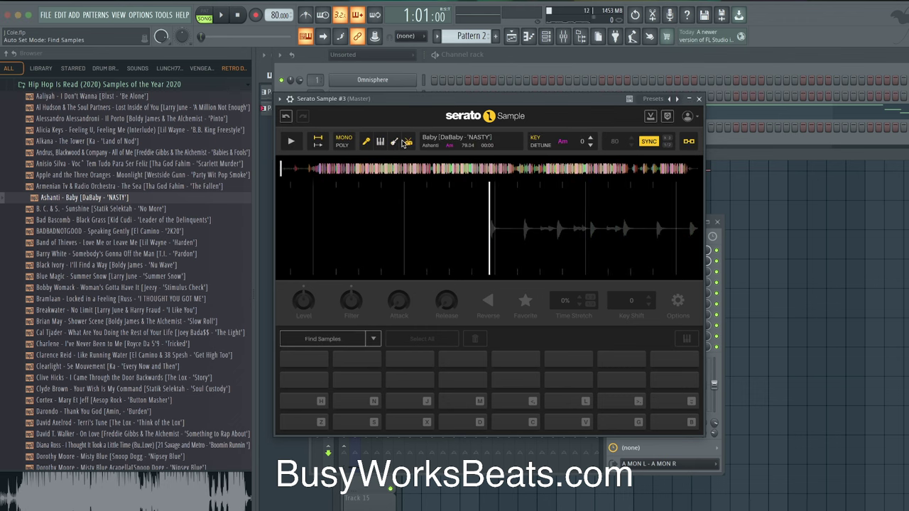
click(348, 338)
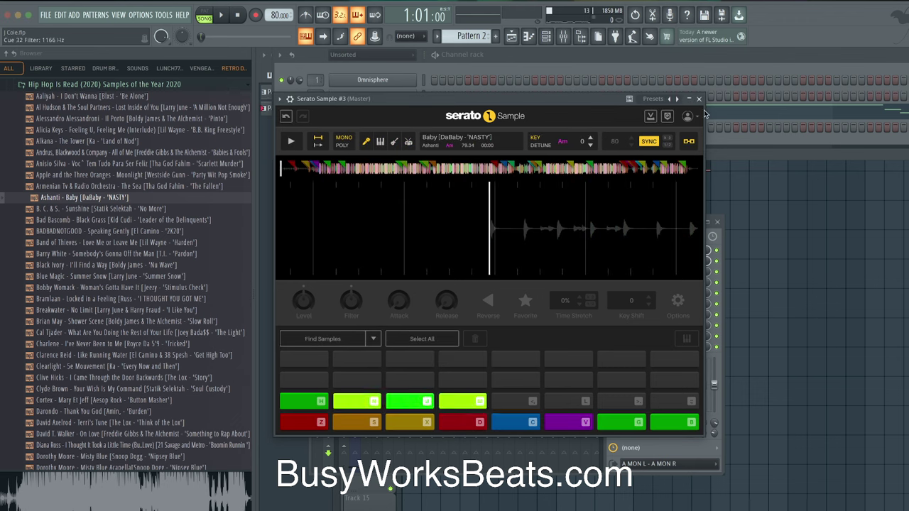
click(699, 99)
- Start playback of the arrangement and route Serato Sample #3 to mixer track 5
key(F5)
key(space)
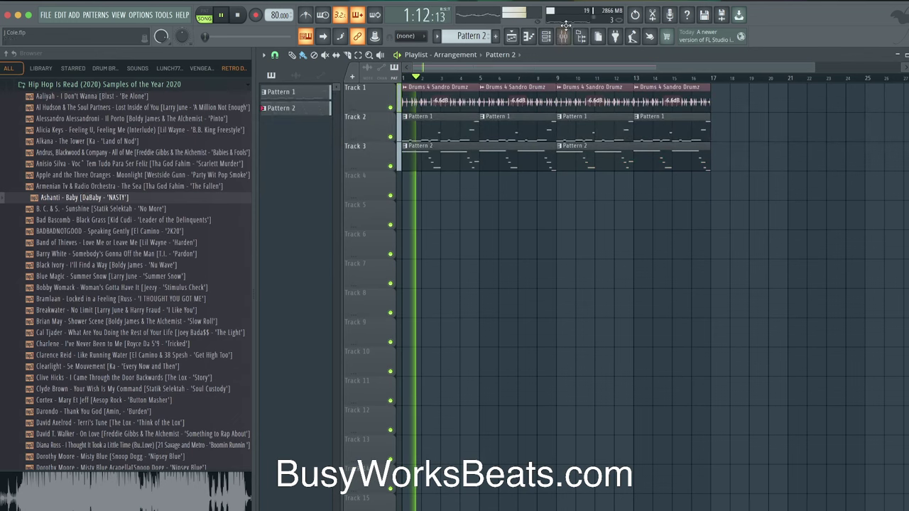
click(546, 37)
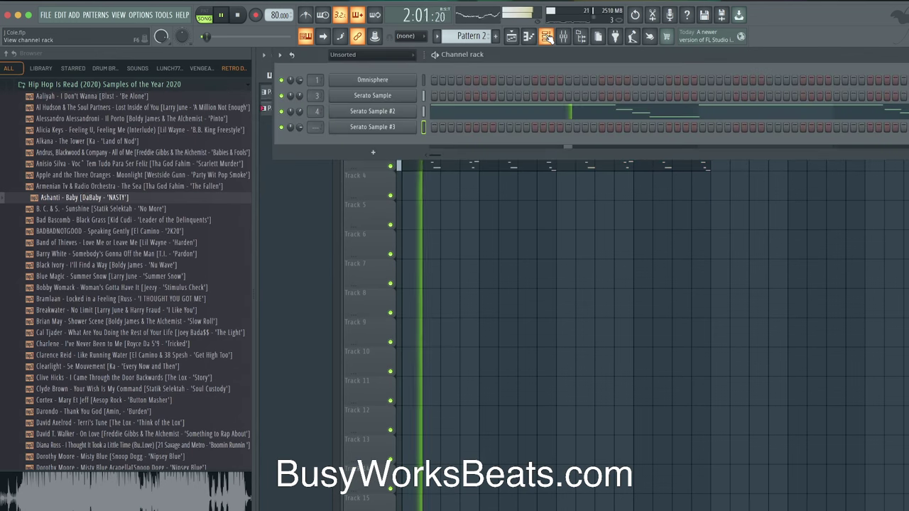
double_click(423, 131)
click(394, 176)
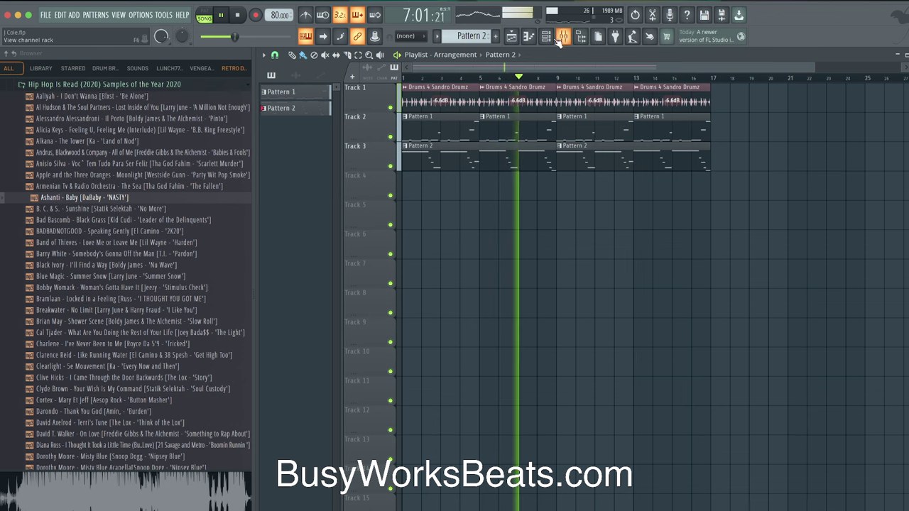
- Colour Pattern 1 and Pattern 2 with a gradient from Orchid #E683CB to Light Sky Blue #76C1F3
click(284, 93)
right_click(291, 107)
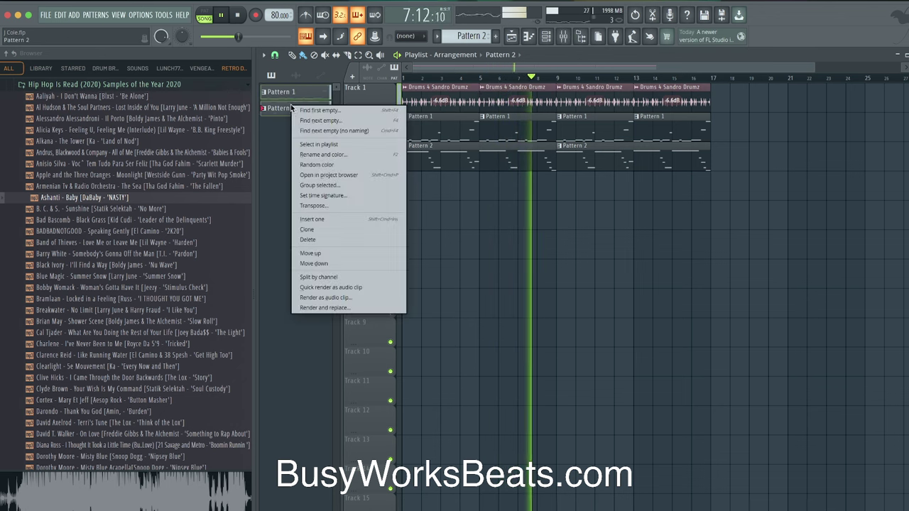
click(323, 155)
click(304, 155)
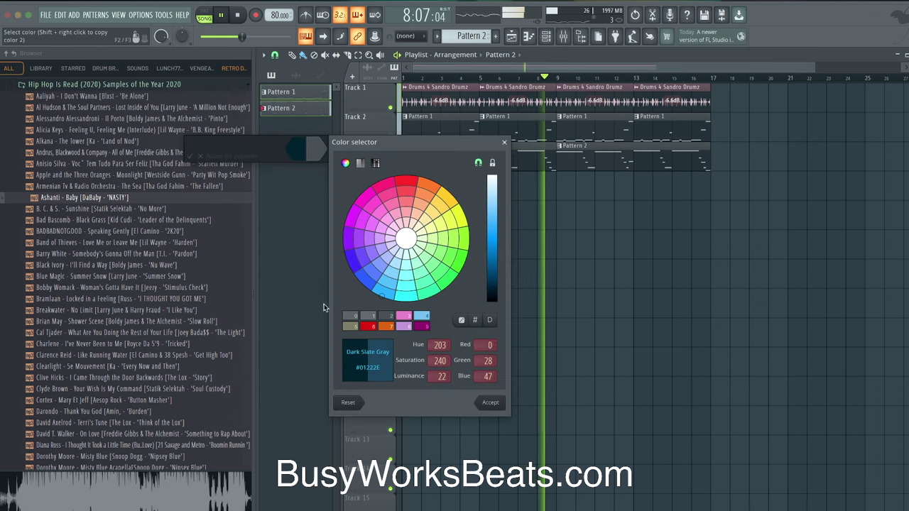
click(416, 316)
click(489, 402)
click(323, 163)
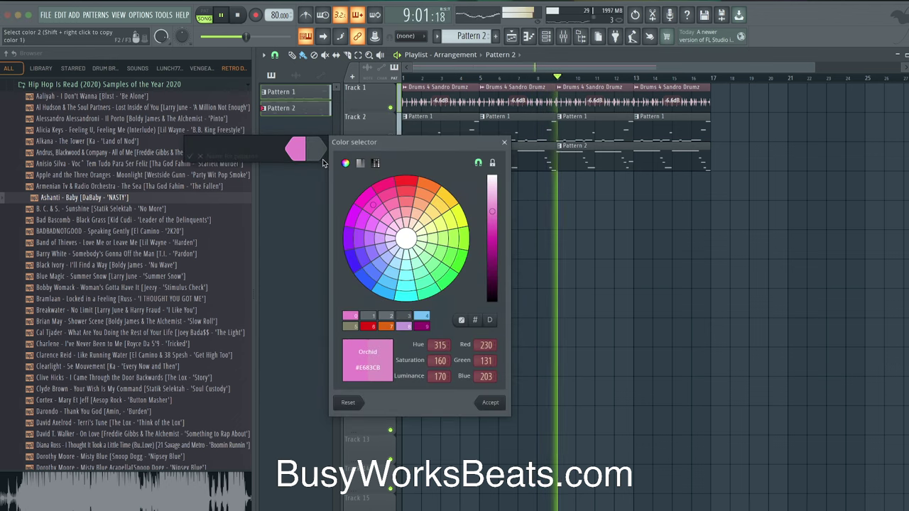
click(421, 316)
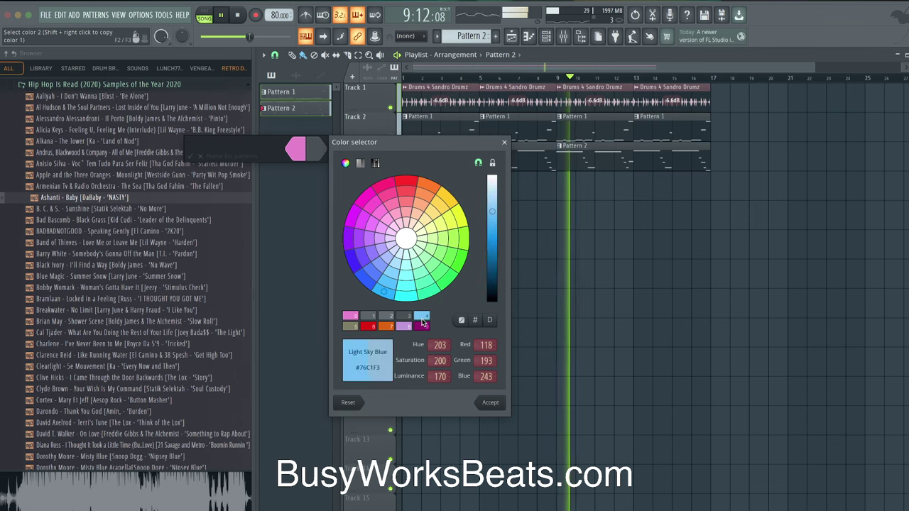
key(Return)
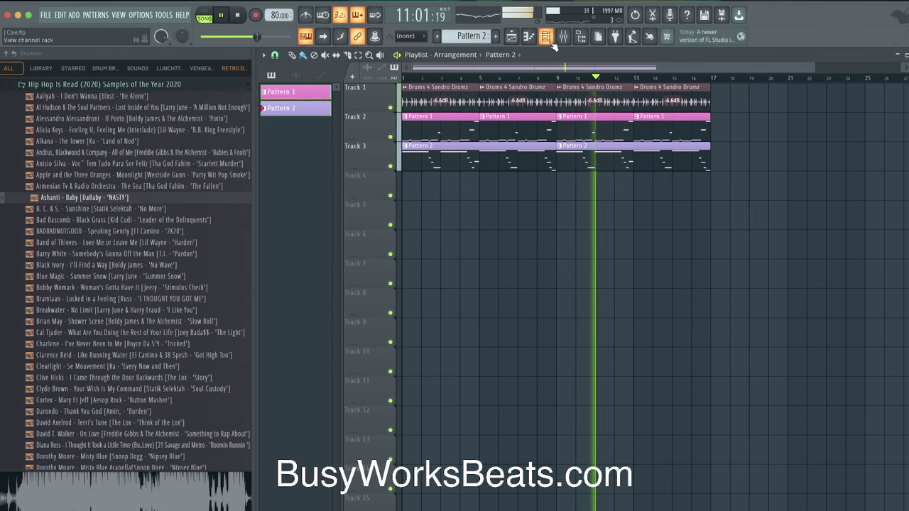
- Delete the first Pattern 2 clip from Track 3 and save the project
right_click(503, 159)
right_click(442, 163)
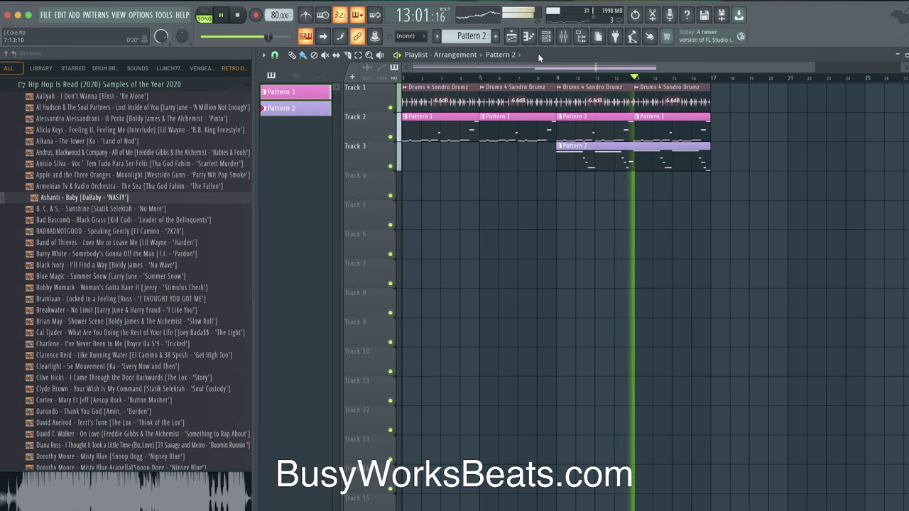
key(ctrl+s)
- Switch to Pattern 3 and shift Serato Sample #3's key by +3 to Cm
key(F6)
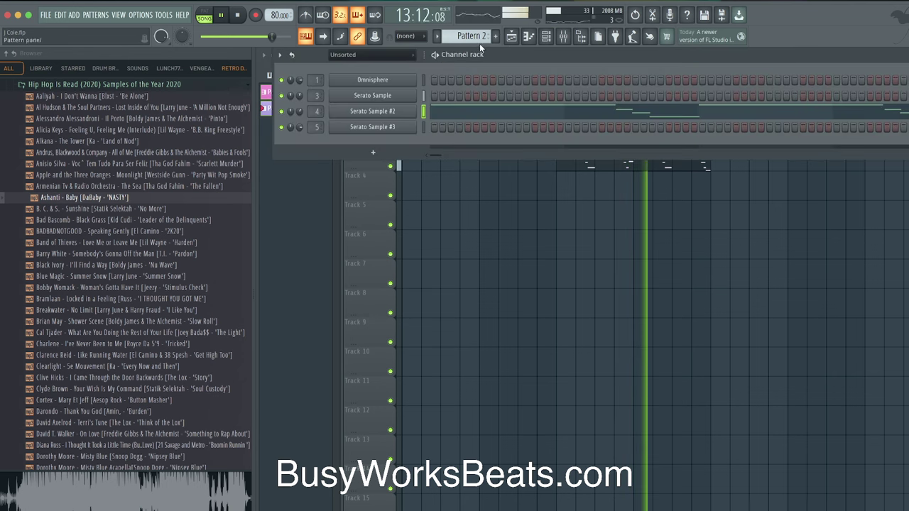
scroll(468, 35, down, 1)
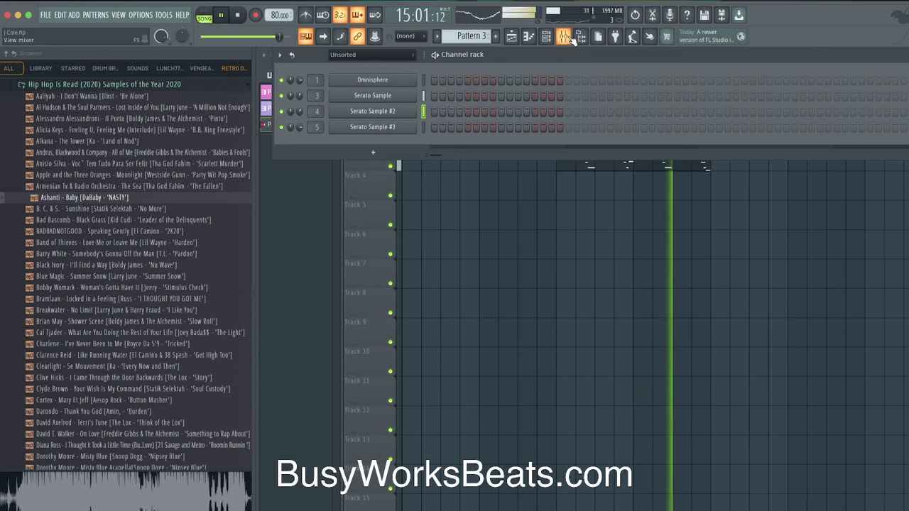
click(385, 125)
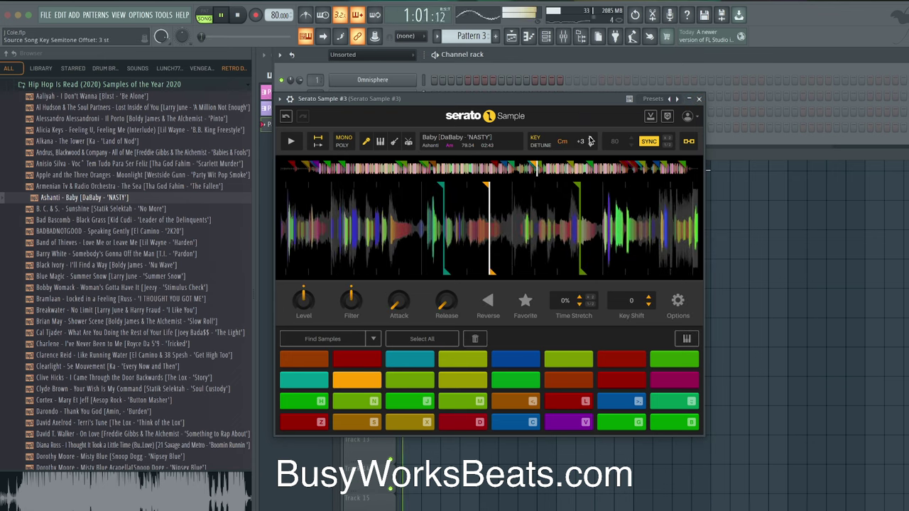
click(698, 101)
- Record the Serato Sample #3 pads into Pattern 3 over bars 4 to 8 and play the take back from bar 4
click(525, 206)
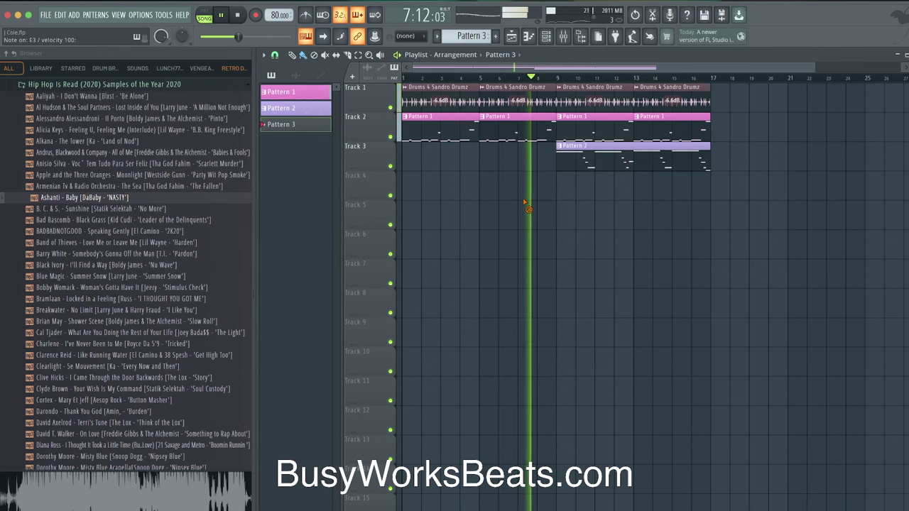
key(space)
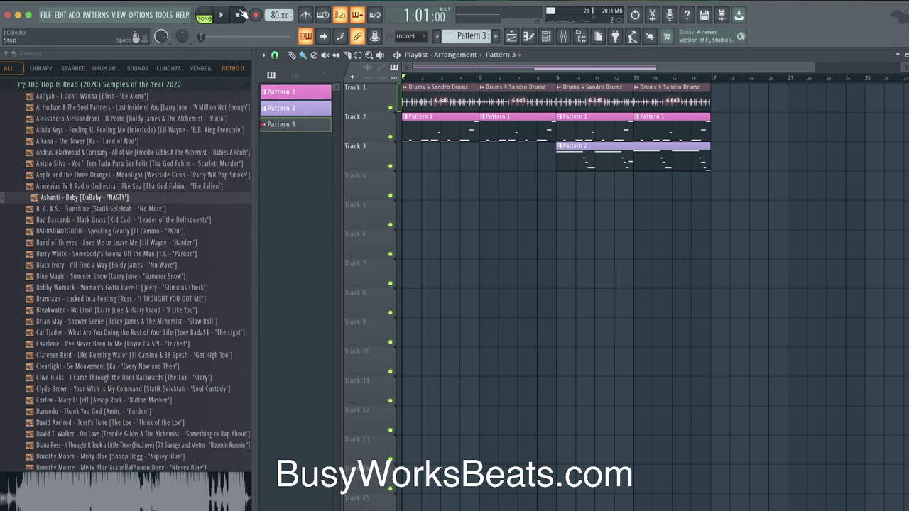
key(r)
click(495, 331)
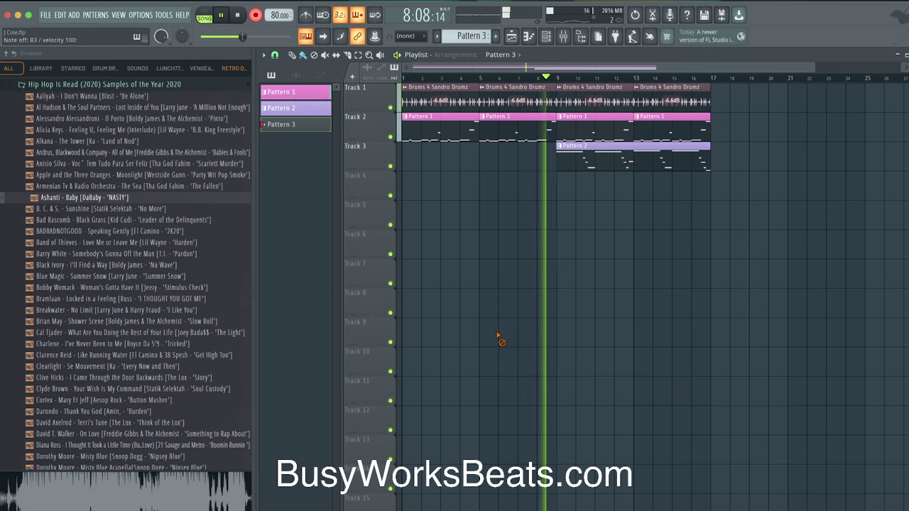
key(space)
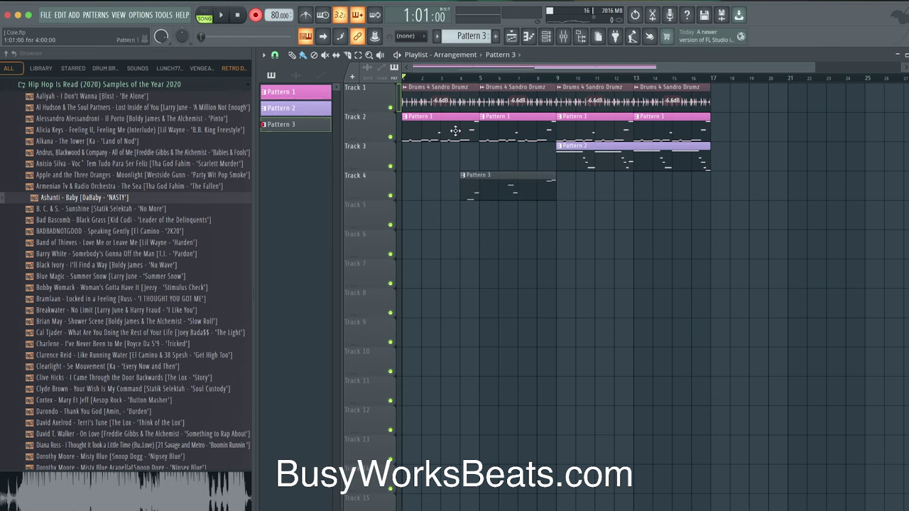
click(472, 177)
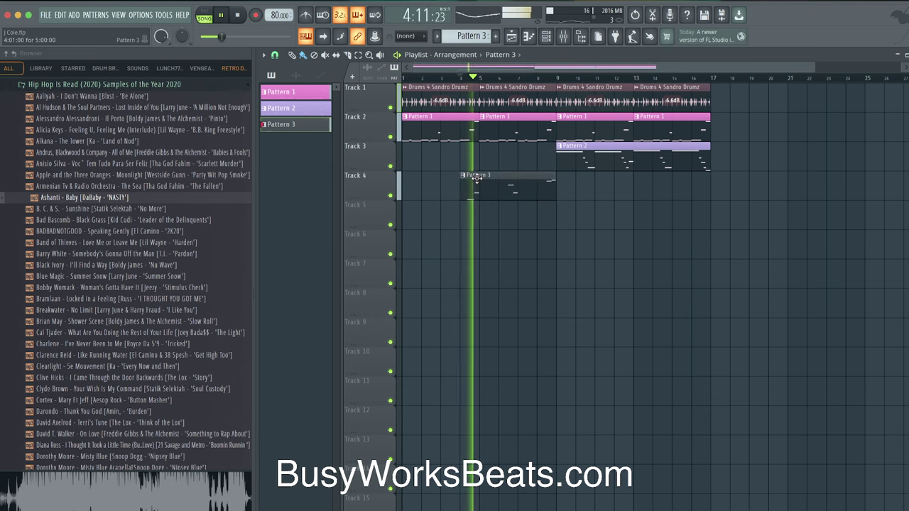
click(462, 79)
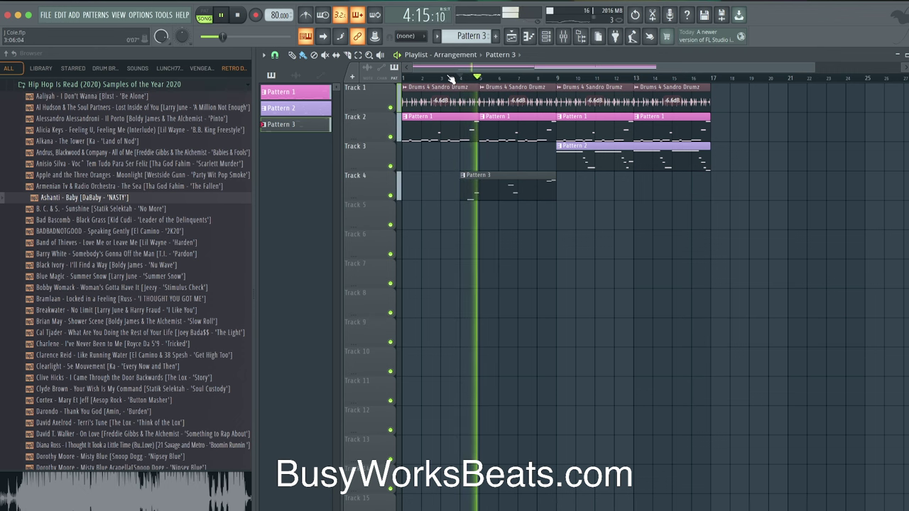
- Insert an effect plugin in the first slot of Serato Sample #3's mixer track
click(546, 36)
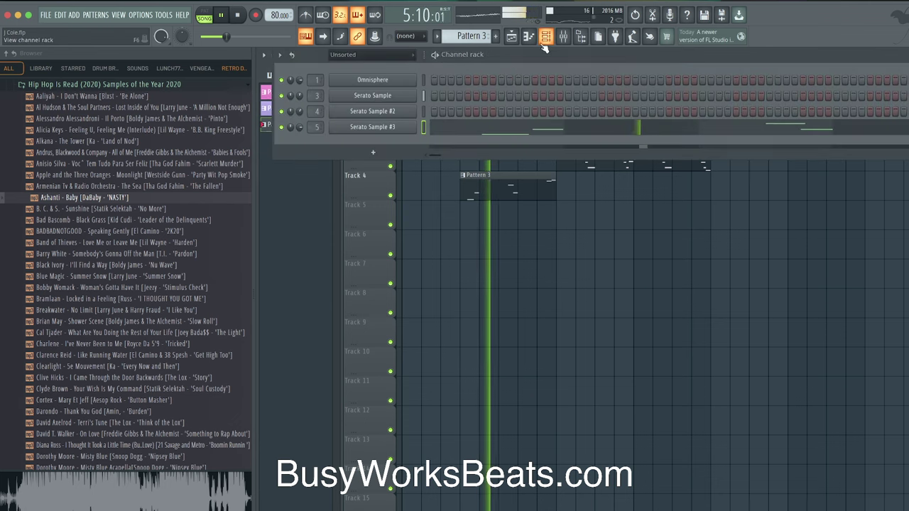
click(564, 37)
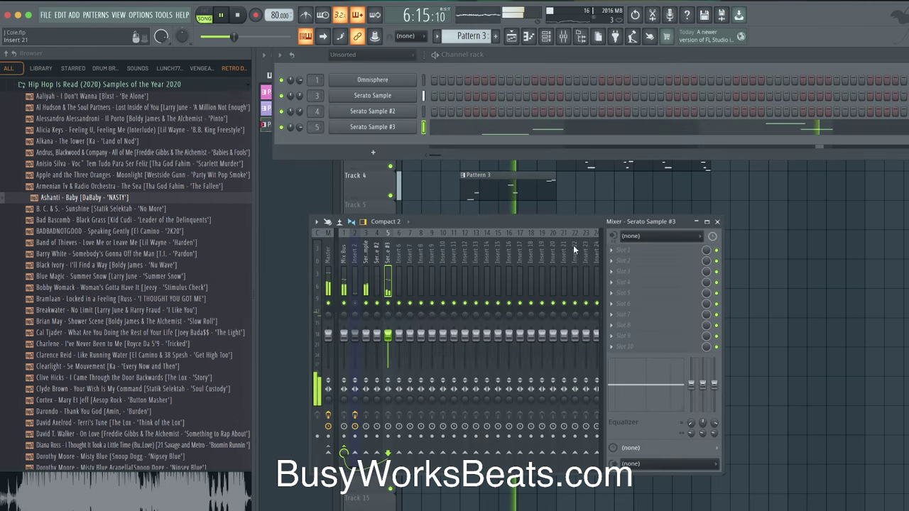
click(615, 250)
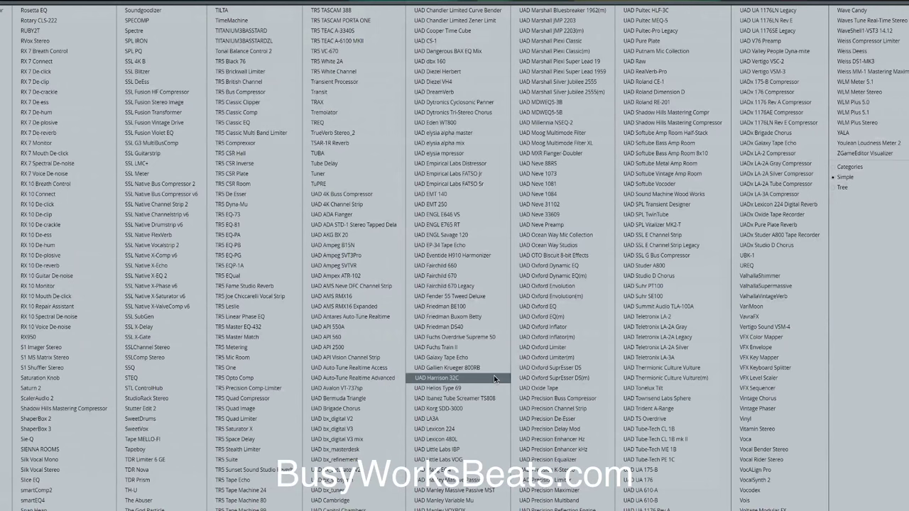
click(418, 298)
- Copy the Pattern 3 clip along Track 4 and trim the copies to short fragments near bars 10, 12 and 16
click(590, 199)
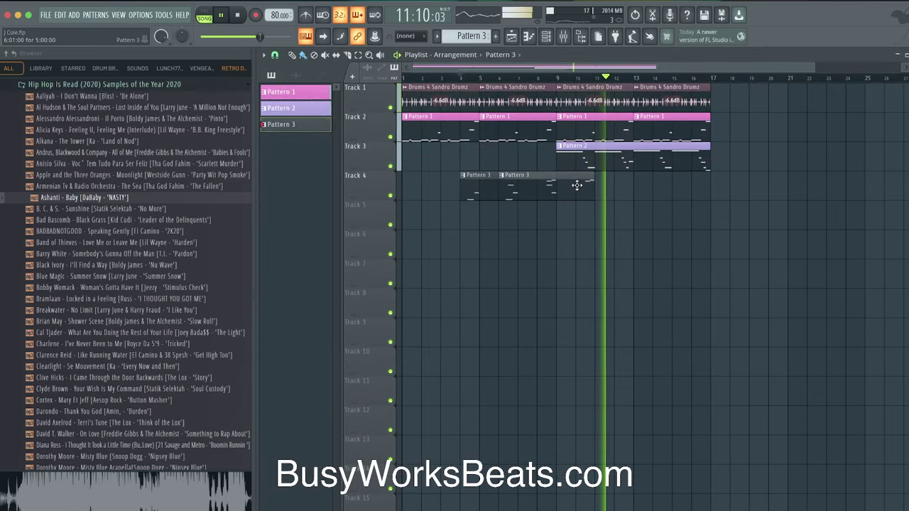
drag(499, 186, 573, 186)
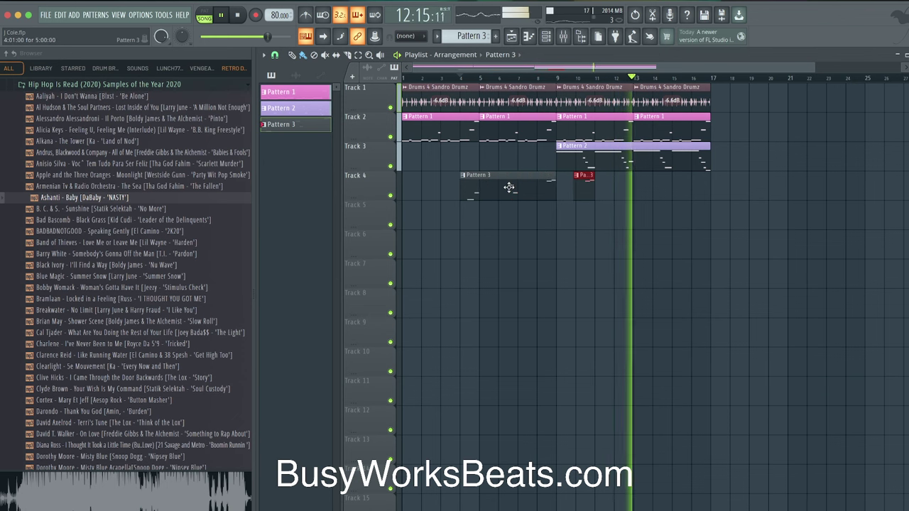
drag(509, 187, 612, 186)
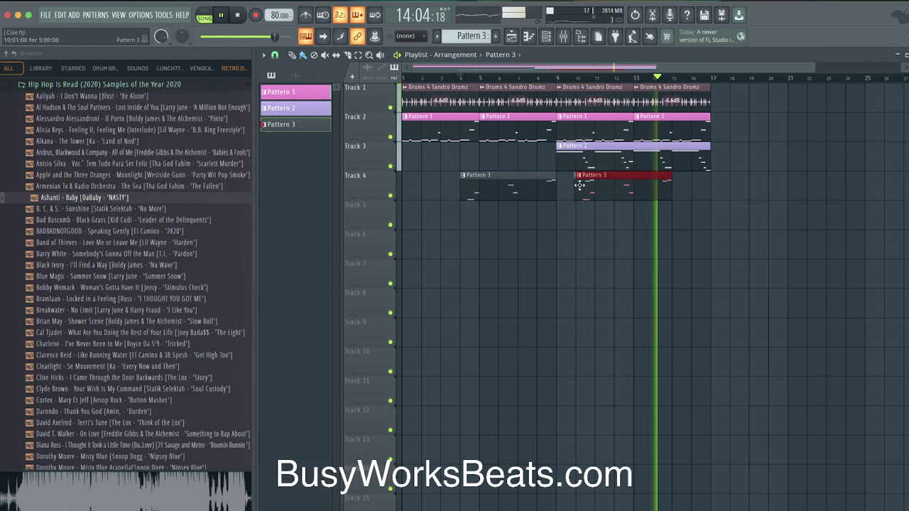
drag(579, 185, 625, 186)
drag(671, 186, 628, 193)
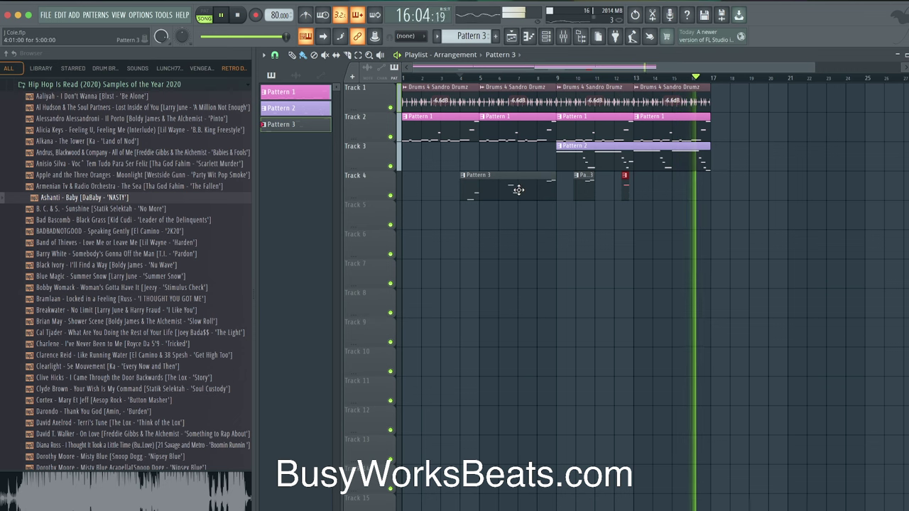
drag(518, 190, 707, 187)
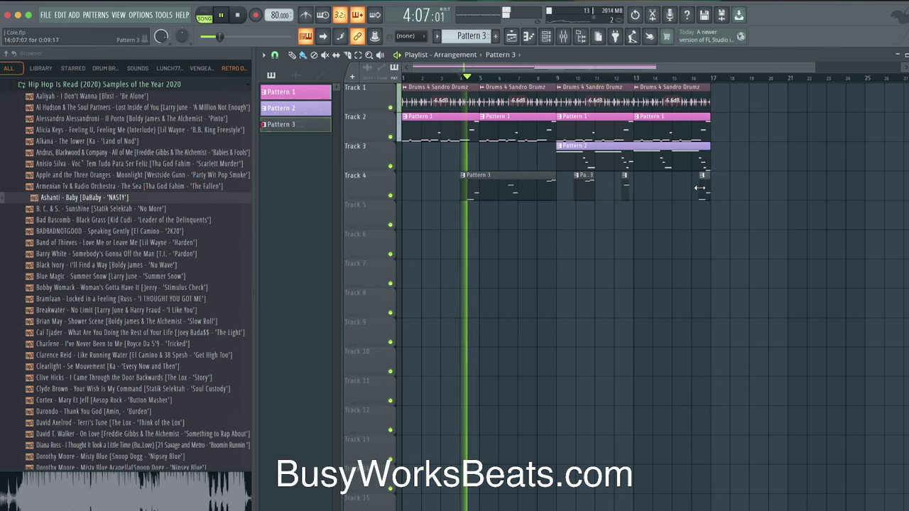
- Save the project, then save it again as a new incremented version
click(546, 36)
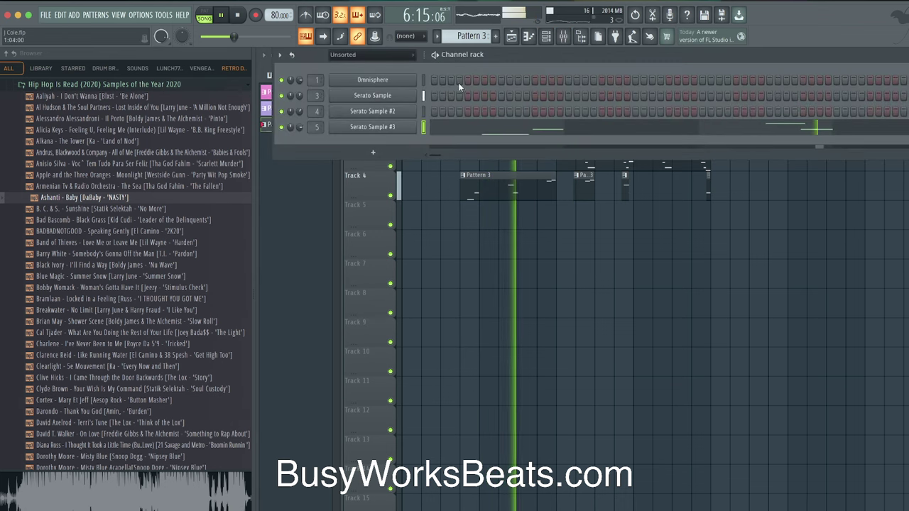
click(447, 229)
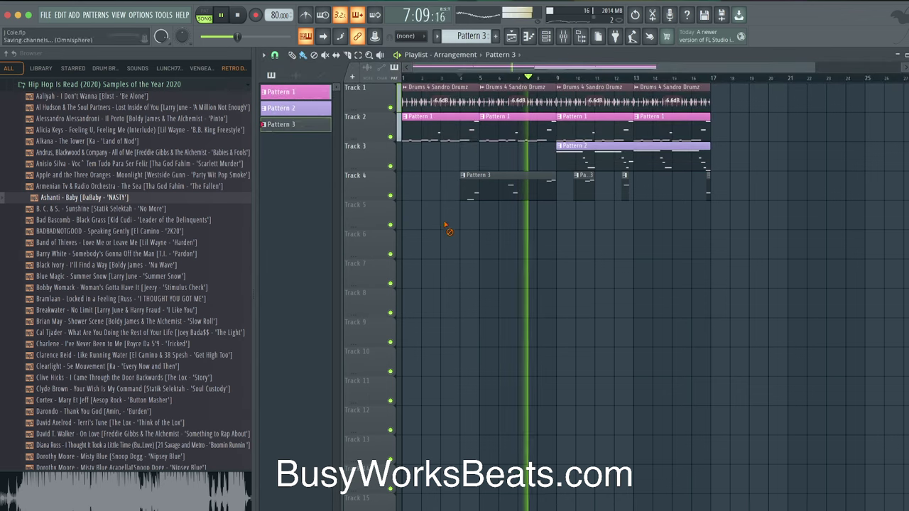
click(563, 37)
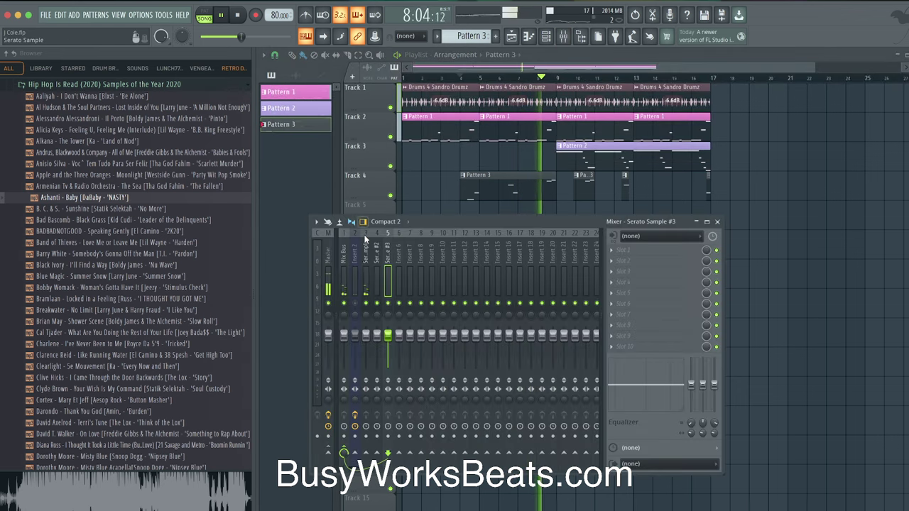
key(F9)
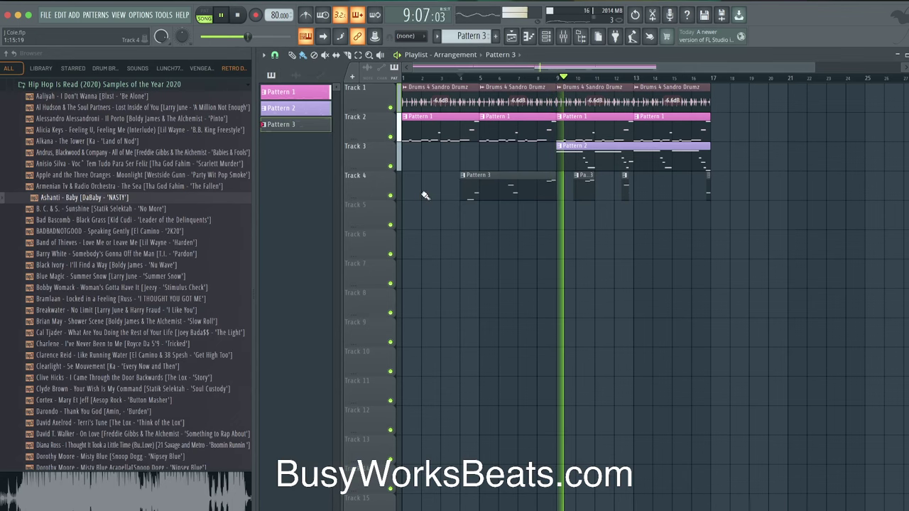
key(F6)
click(563, 37)
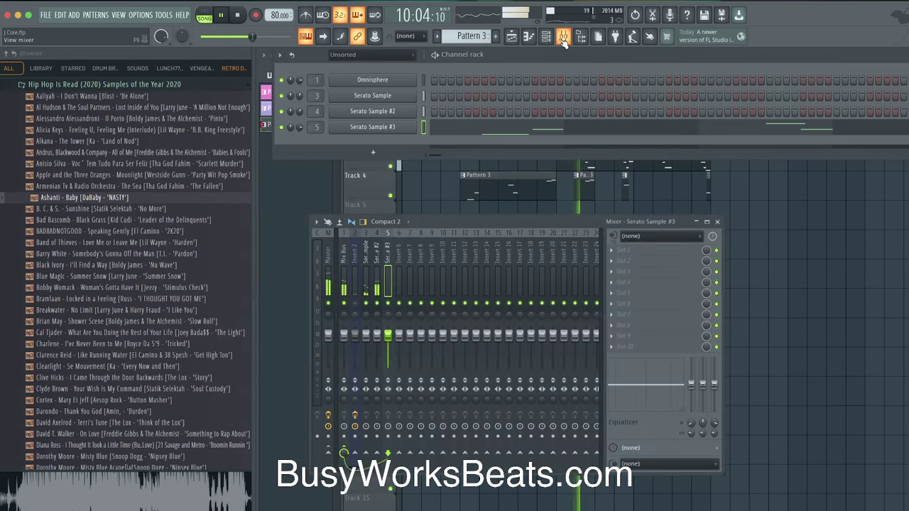
click(417, 200)
key(ctrl+n)
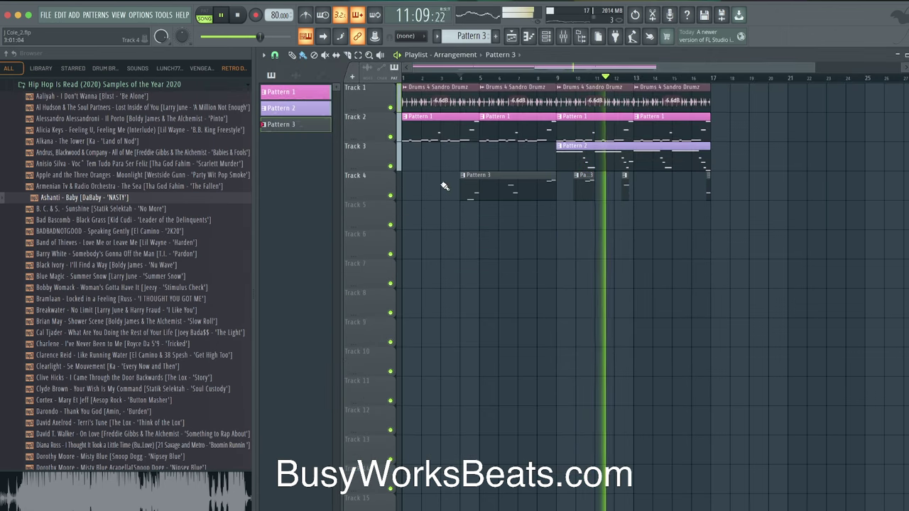
click(547, 40)
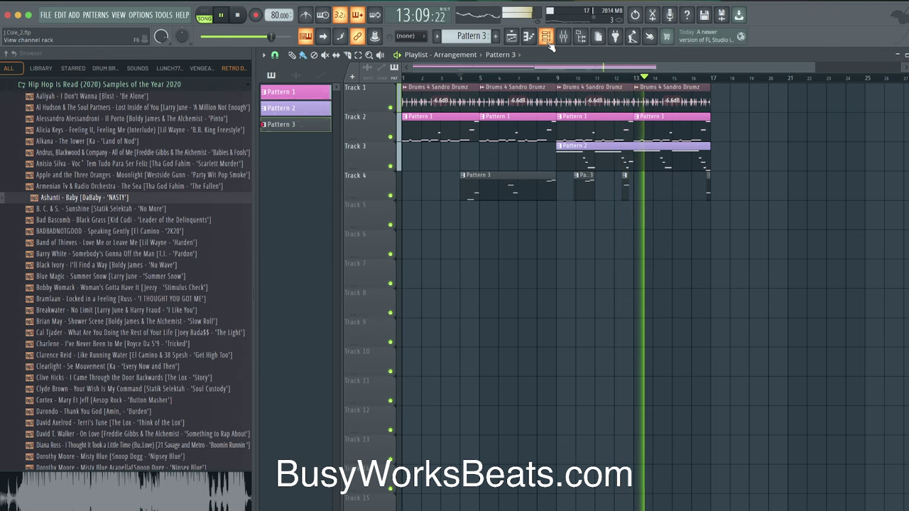
click(547, 40)
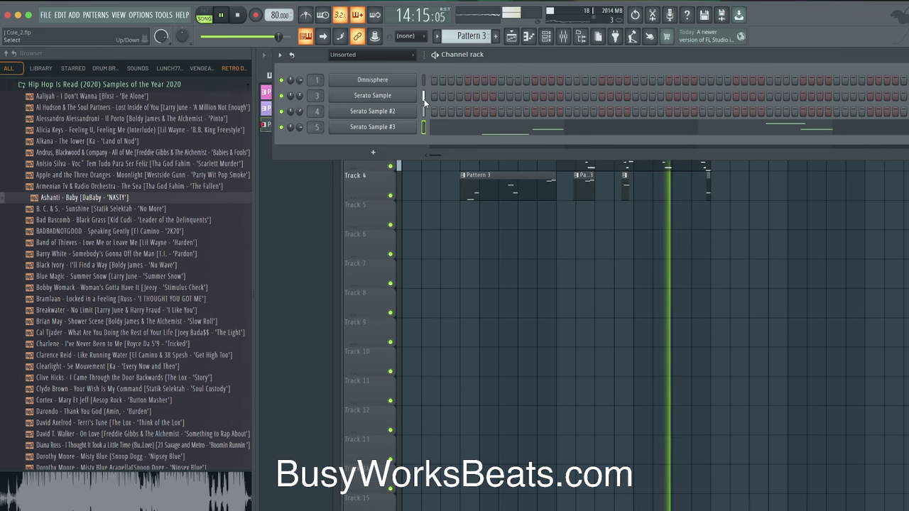
click(511, 36)
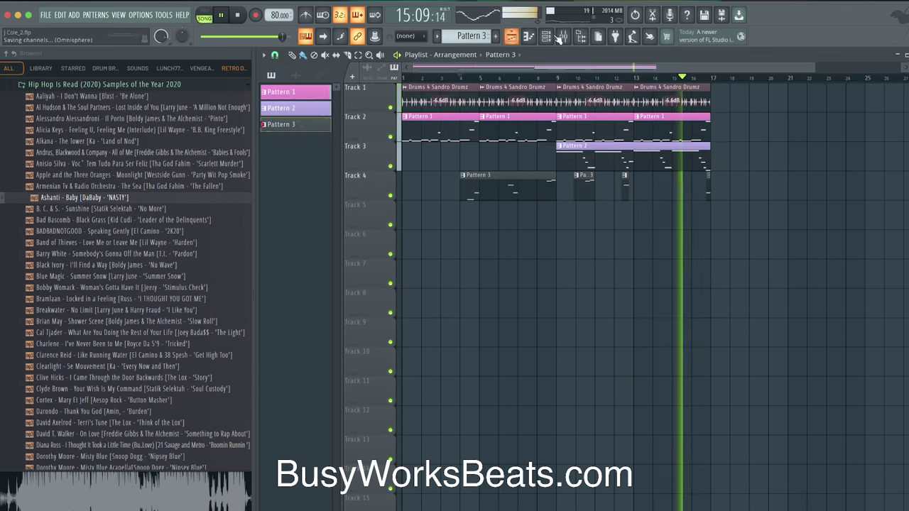
click(546, 36)
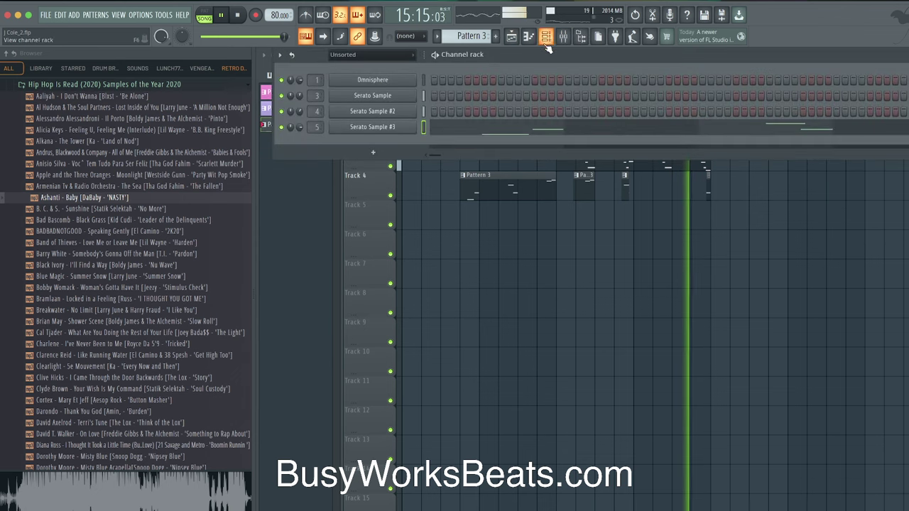
click(440, 202)
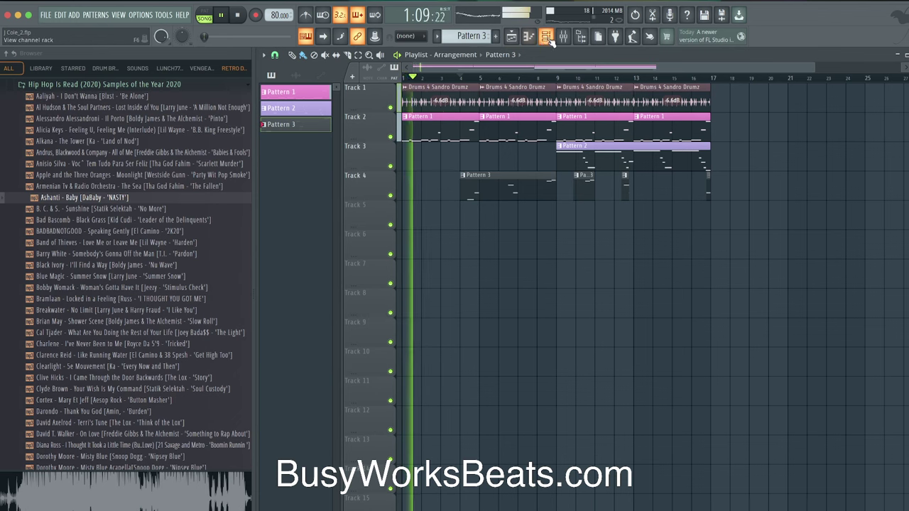
- Switch to Pattern 1 and duplicate all playlist clips of bars 1 to 16 so they repeat from bar 17
key(F6)
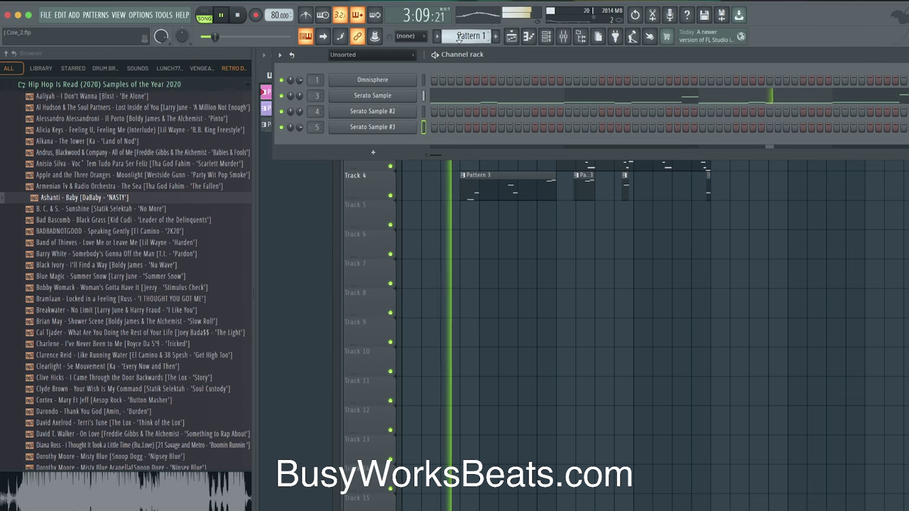
key(F6)
key(ctrl+a)
key(ctrl+b)
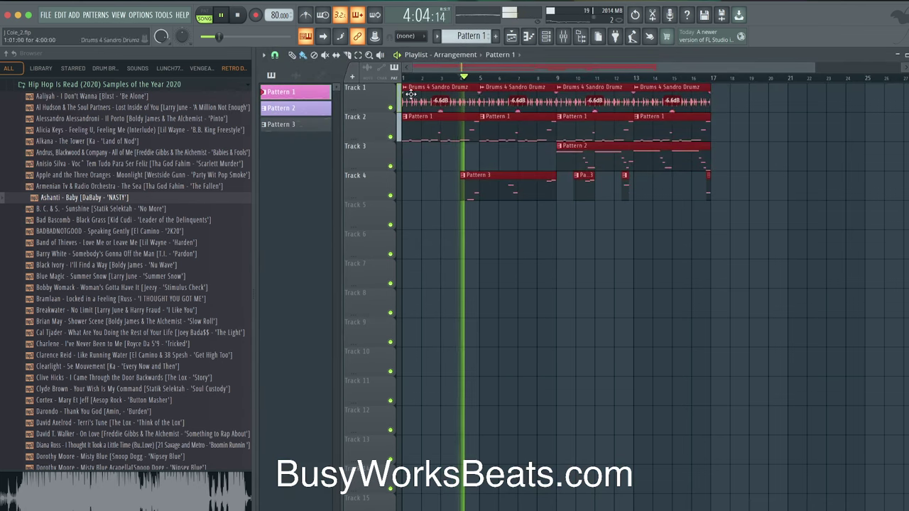
click(714, 93)
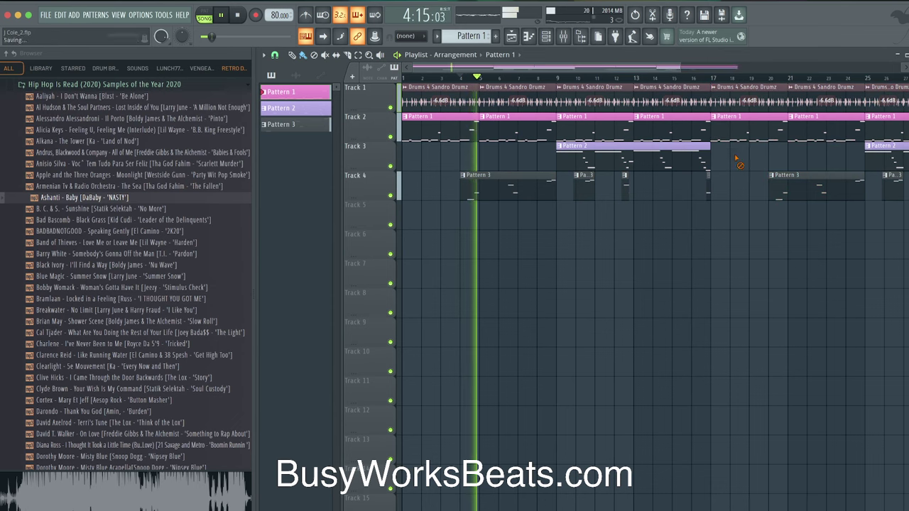
- Copy the Pattern 2 clip to bar 17 on Track 3 and delete the Pattern 1 clip at bar 17 on Track 2
scroll(724, 129, right, 5)
drag(791, 161, 680, 162)
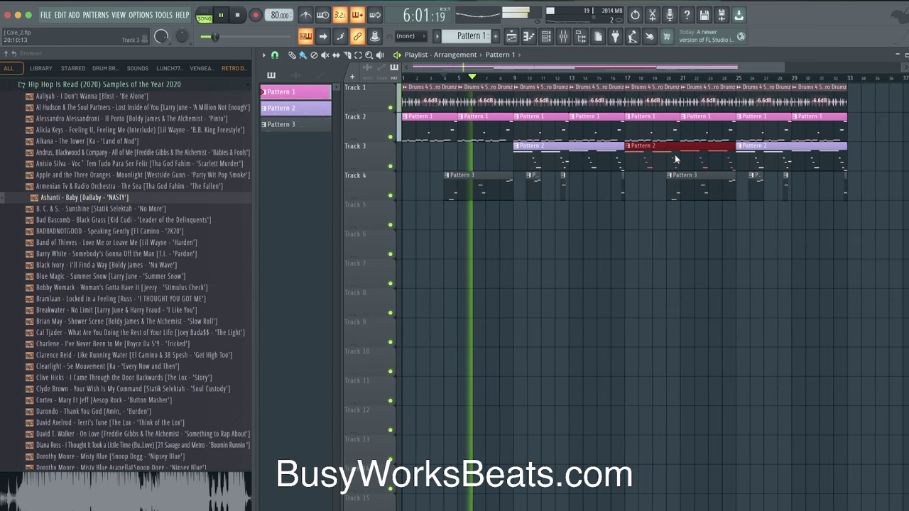
right_click(635, 127)
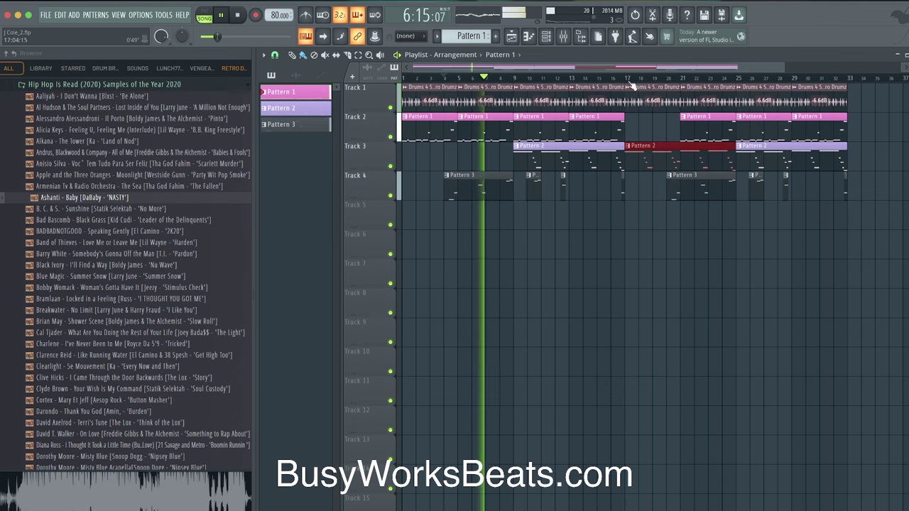
- Loop playback over bars 17 to 20 and save the project
click(626, 77)
click(546, 36)
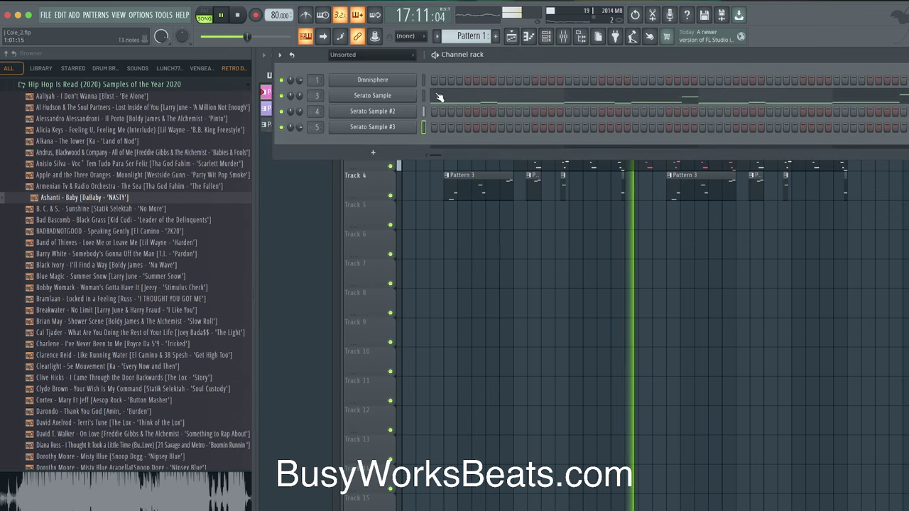
key(F6)
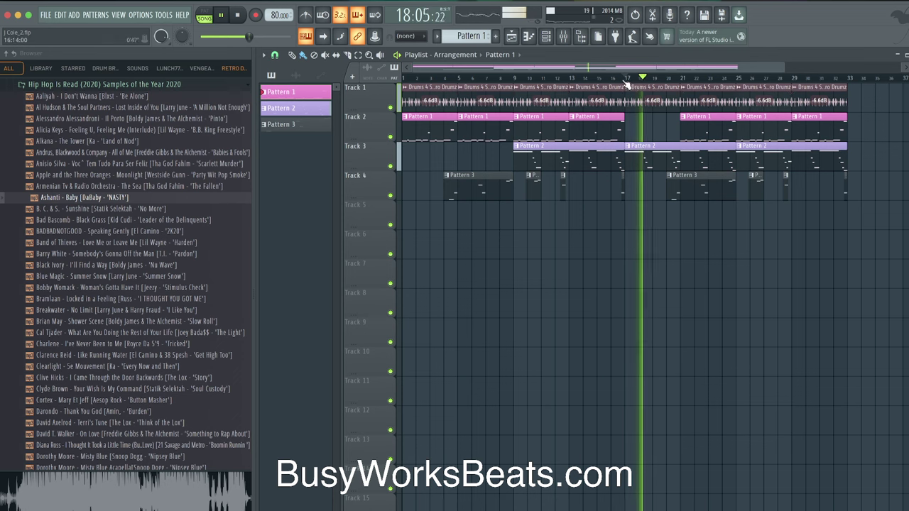
click(660, 86)
drag(660, 81, 680, 79)
key(ctrl+s)
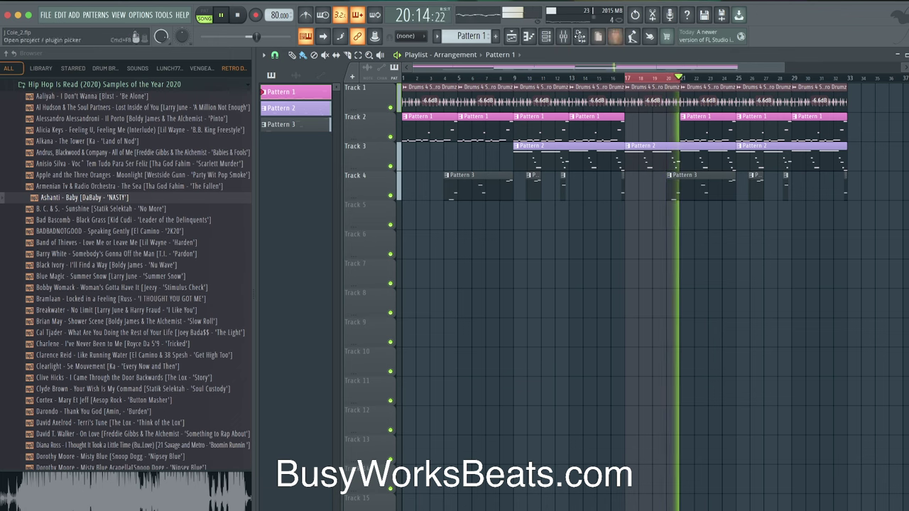
- Set Omnisphere's global master tune to 440 Hz in its system settings and close the plugin
key(F6)
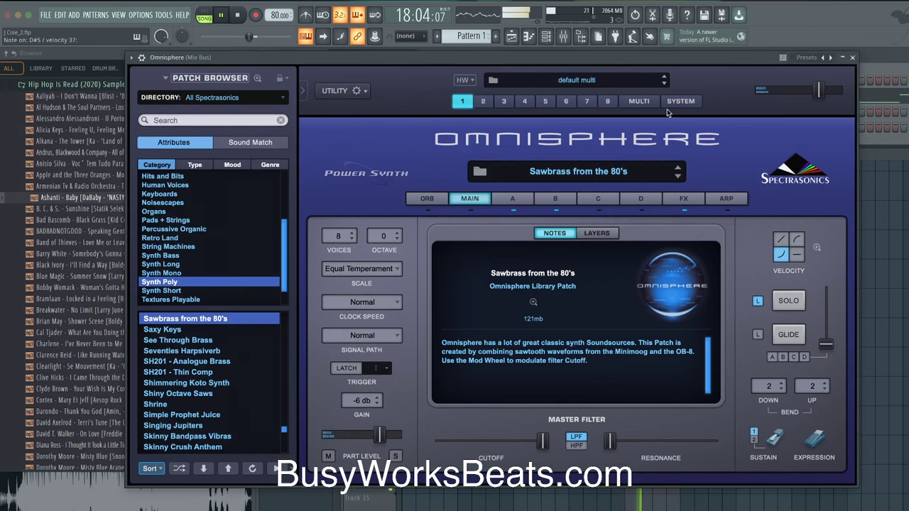
click(671, 103)
click(586, 206)
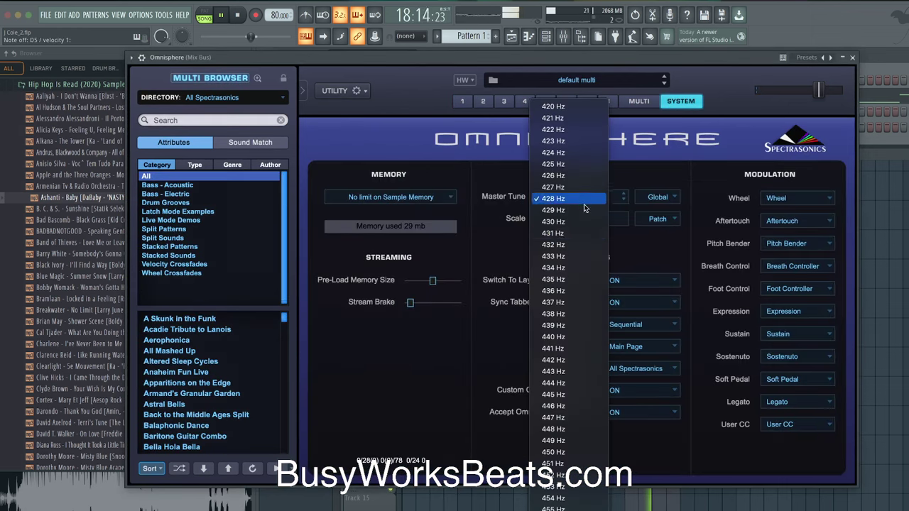
click(566, 338)
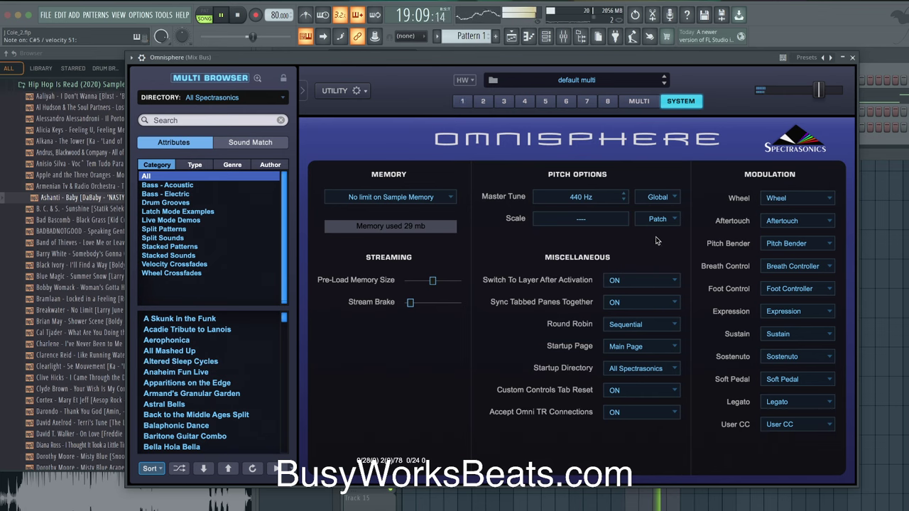
click(854, 58)
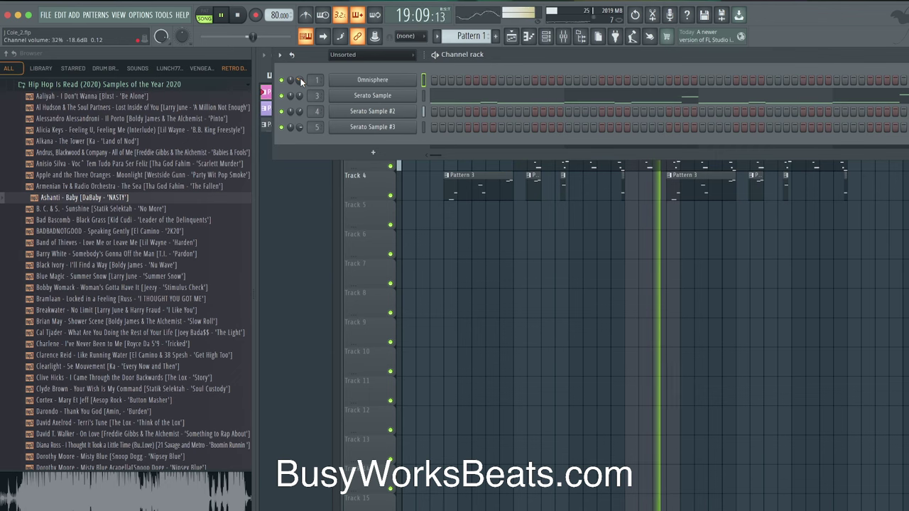
- Extend the playlist time selection to bars 17 to 32 and stop playback
click(462, 218)
drag(625, 77, 750, 88)
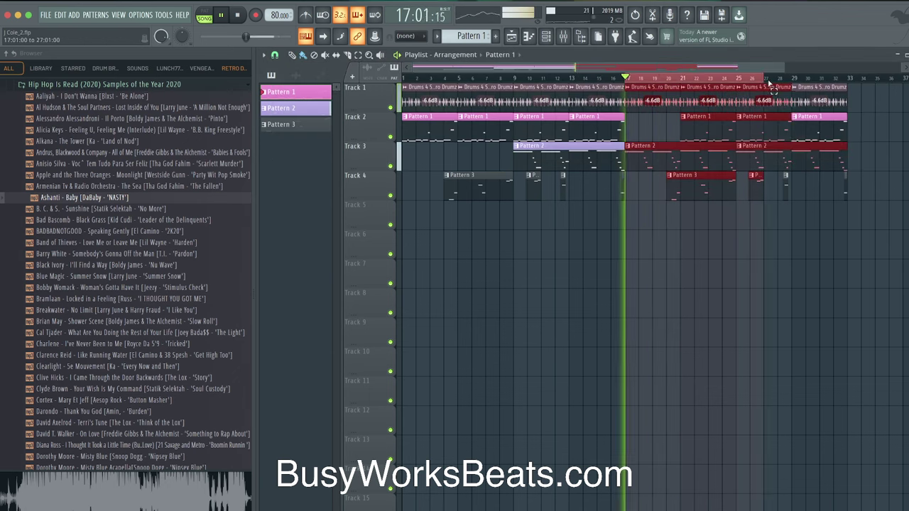
key(space)
- Switch to the first empty pattern, Pattern 4, with Omnisphere as the selected channel
click(549, 37)
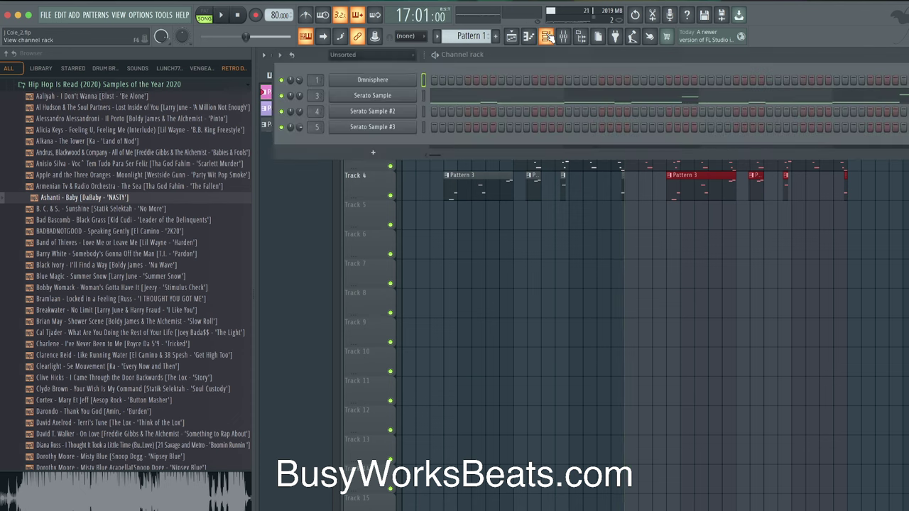
click(490, 36)
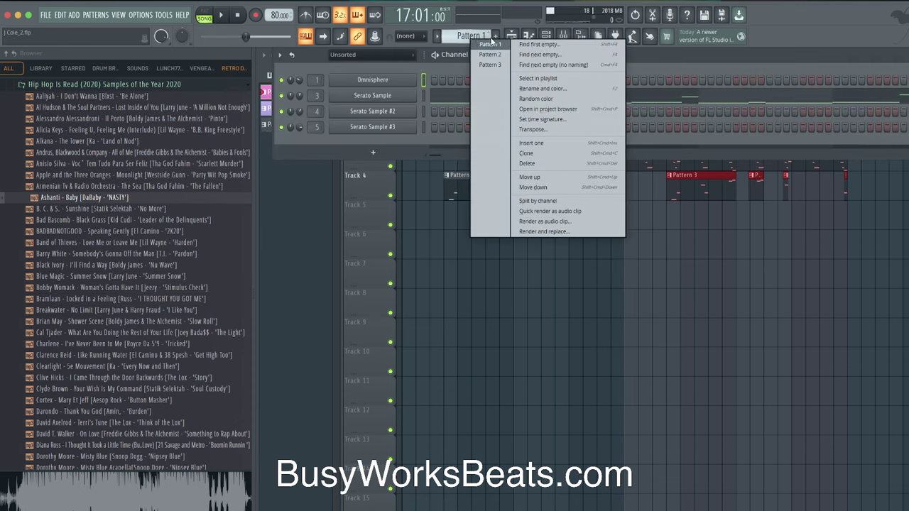
click(535, 44)
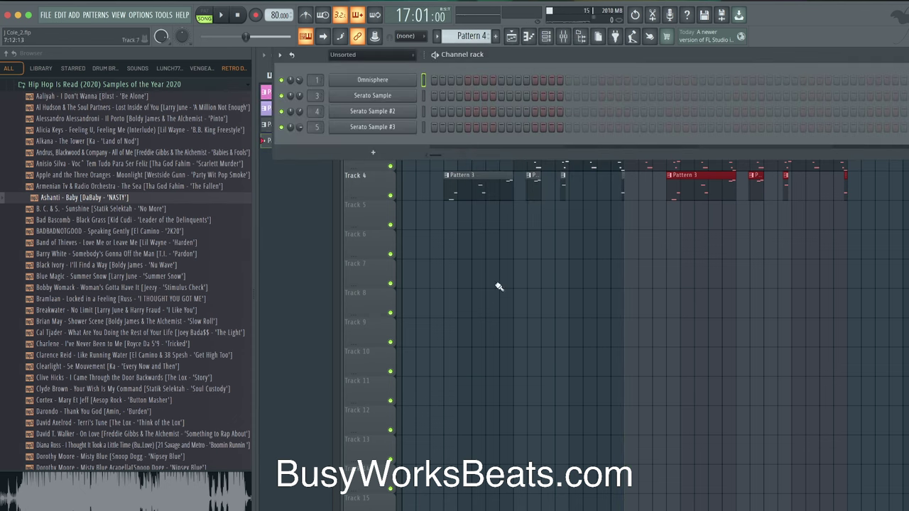
- Record an Omnisphere chord part into Pattern 4 from bar 17 to about bar 26
click(256, 15)
click(471, 316)
key(F6)
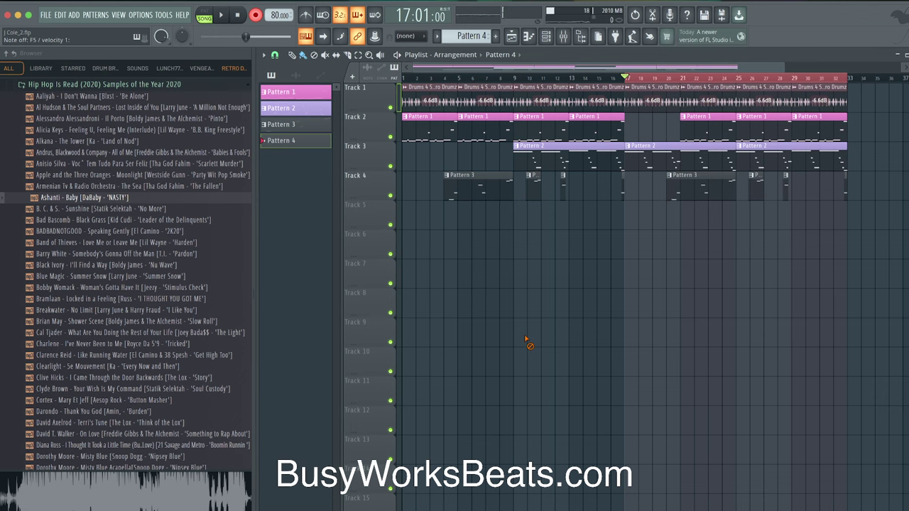
key(space)
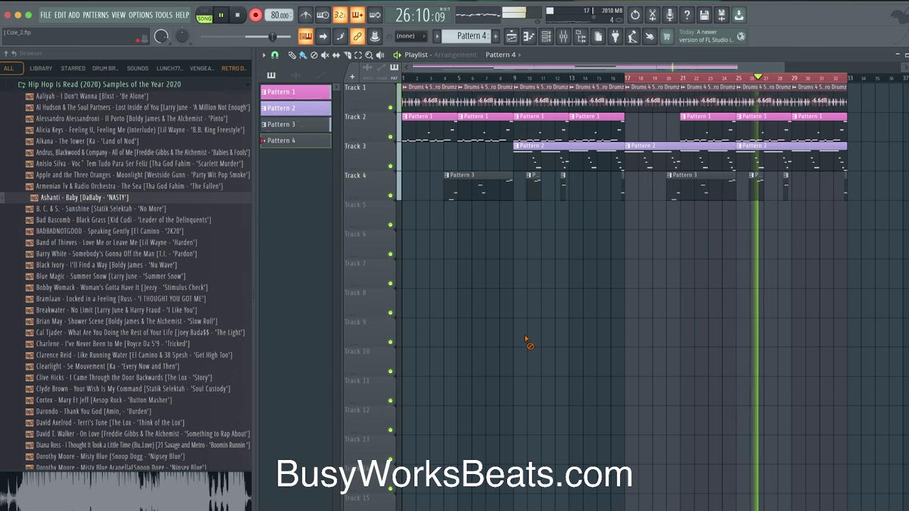
key(space)
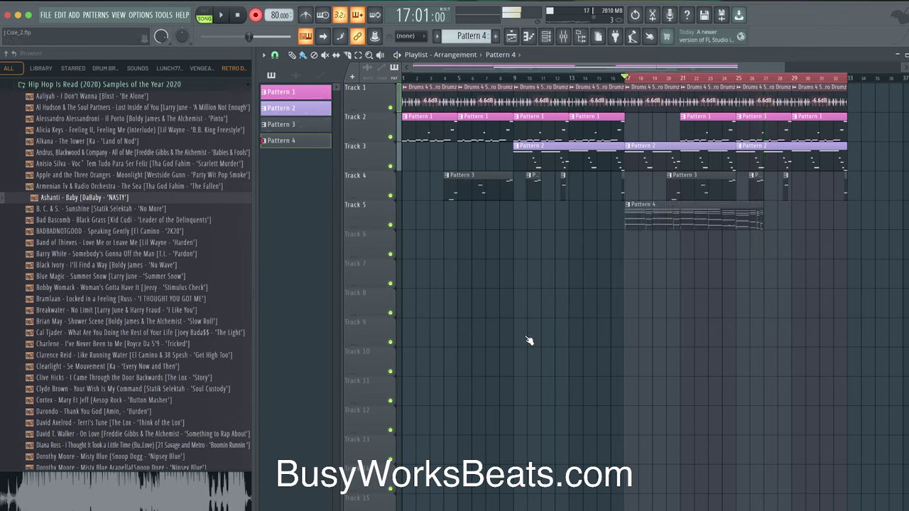
- Trim the Pattern 4 clip on Track 5 to four bars from bar 17 and place a second copy at bar 21
key(space)
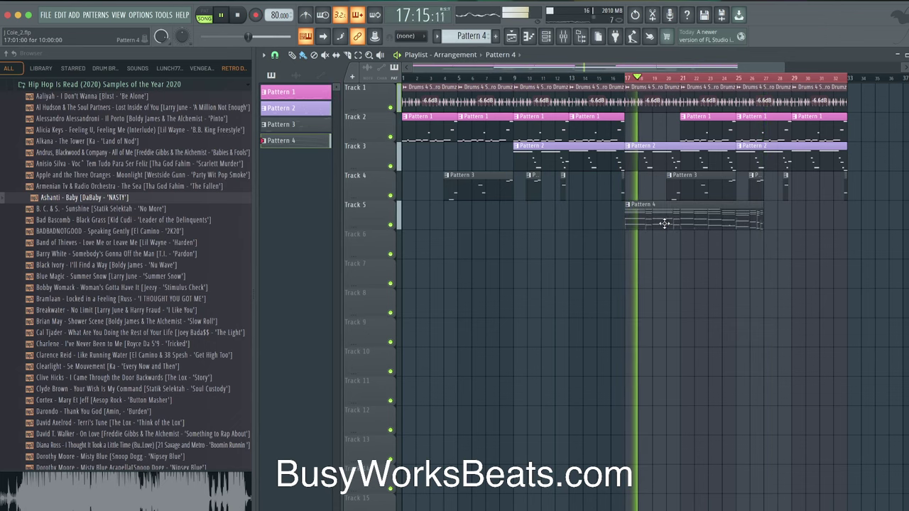
scroll(764, 213, up, 3)
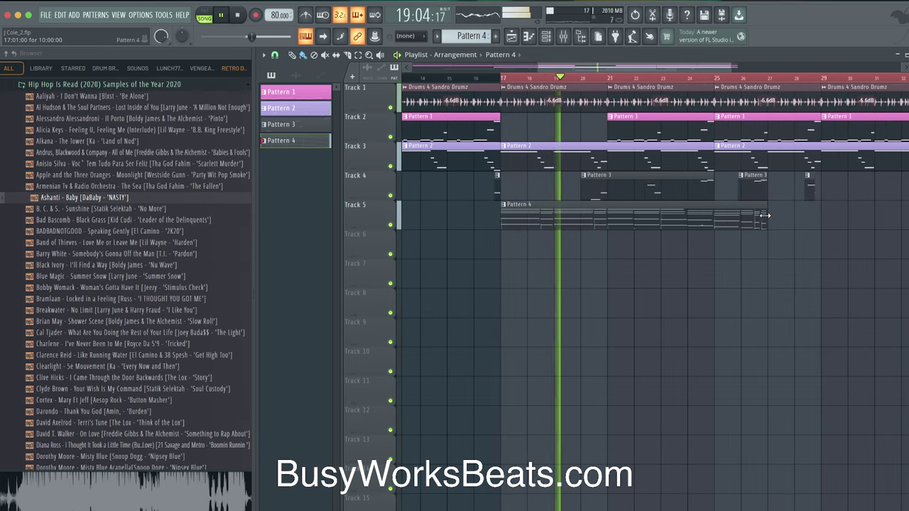
drag(764, 214, 615, 228)
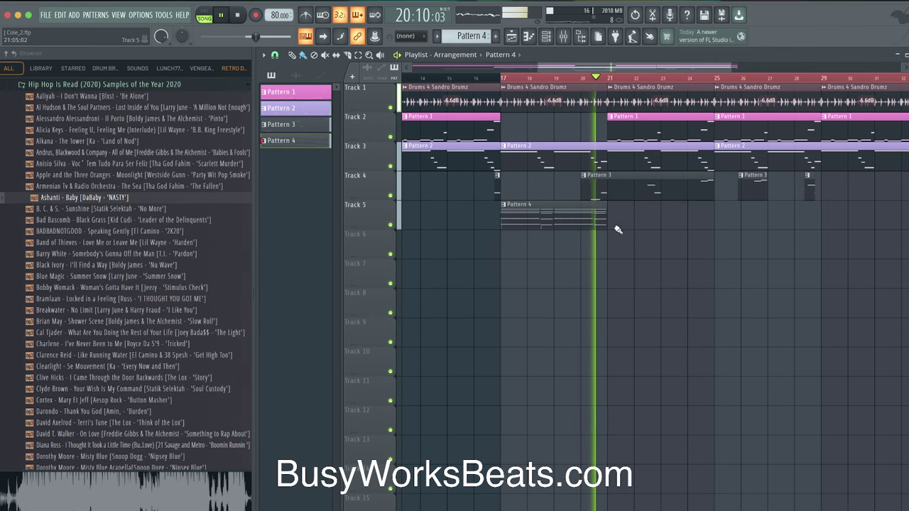
click(617, 222)
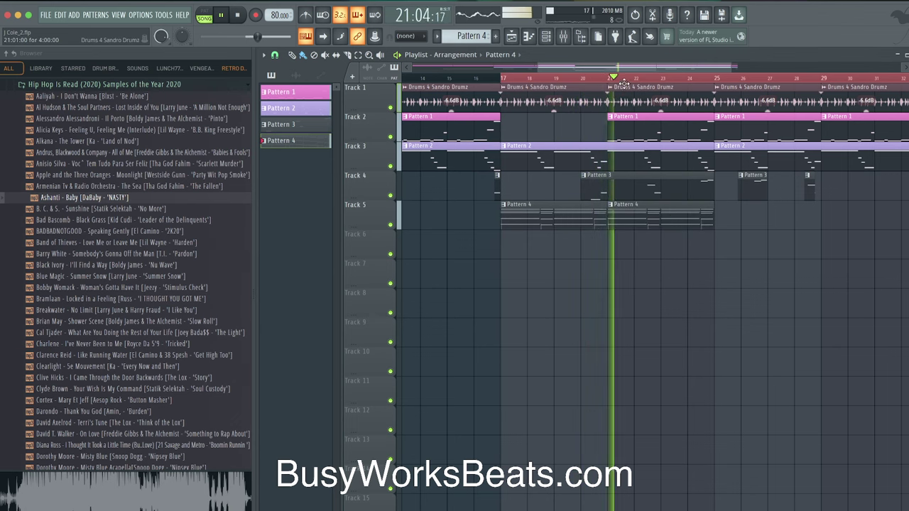
scroll(640, 219, down, 3)
click(628, 222)
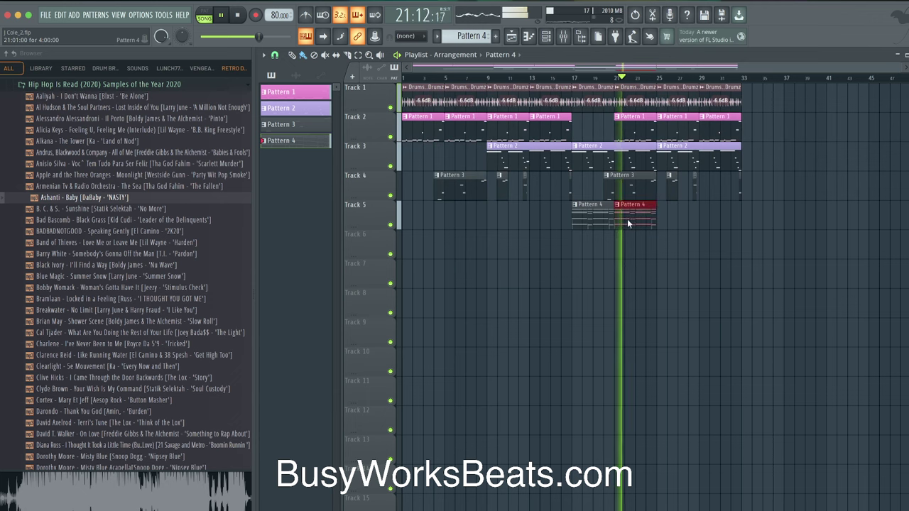
- Lower the Omnisphere channel's volume to 30% in the channel rack and close the rack
click(546, 36)
click(483, 277)
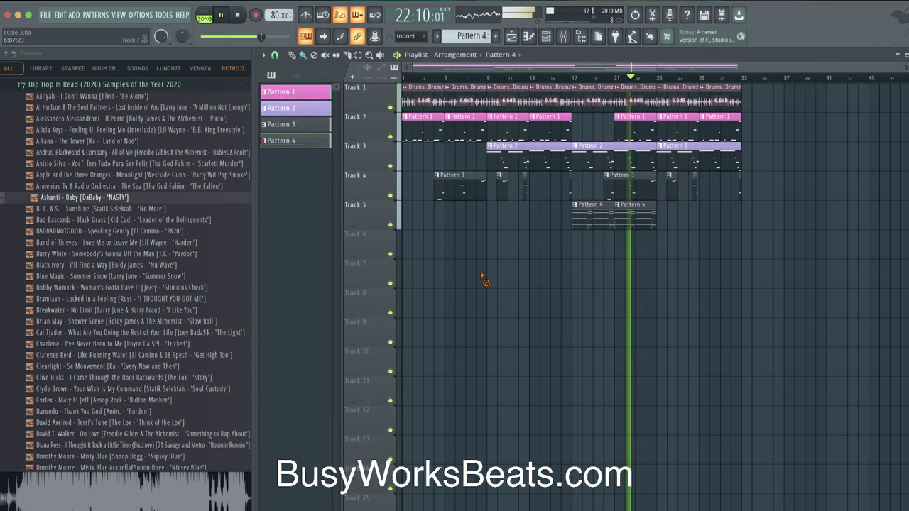
click(546, 36)
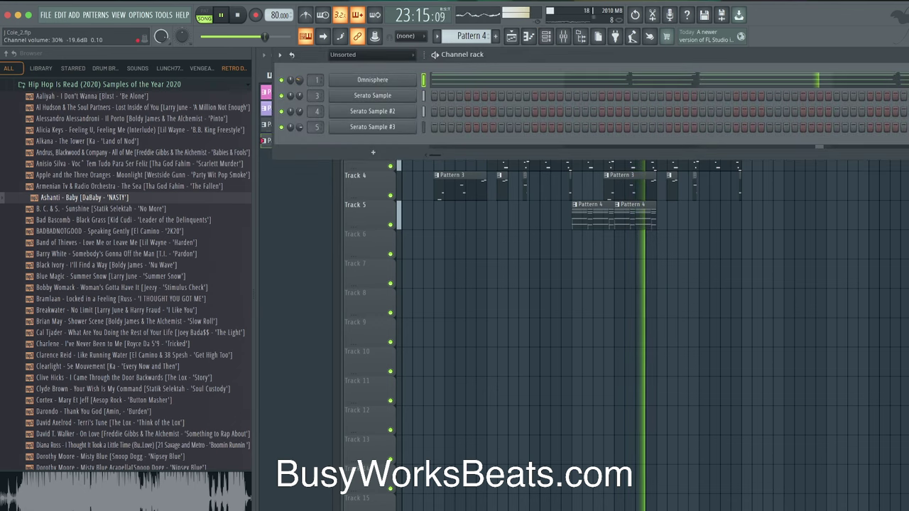
click(507, 313)
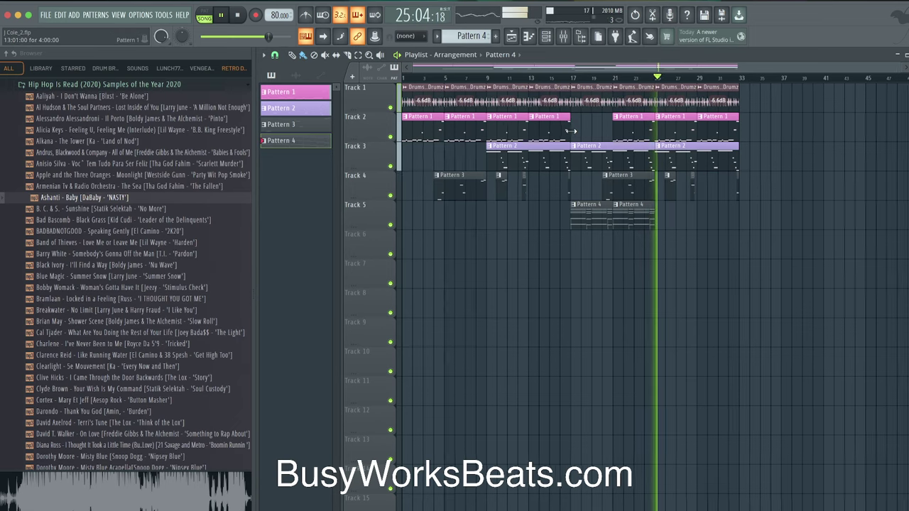
- Collapse the browser's open folders and hide the browser to widen the playlist
ctrl+scroll(531, 117, down, 2)
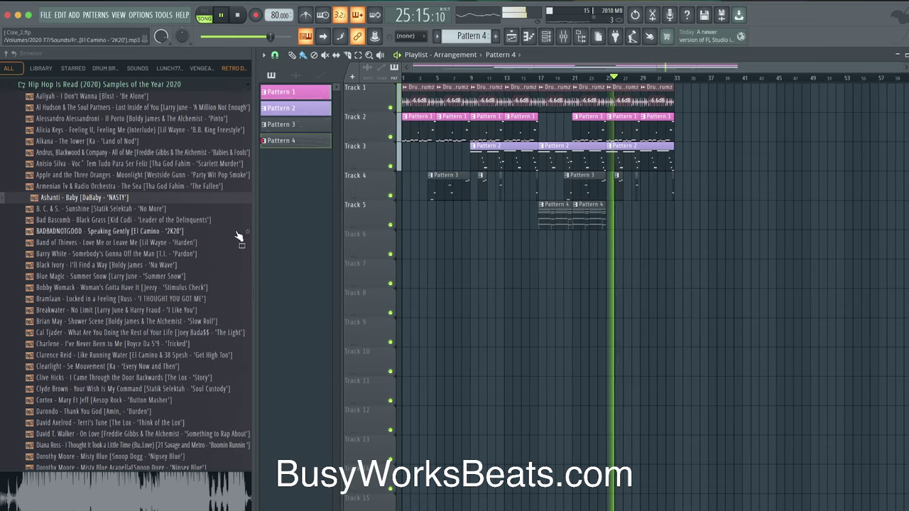
click(6, 53)
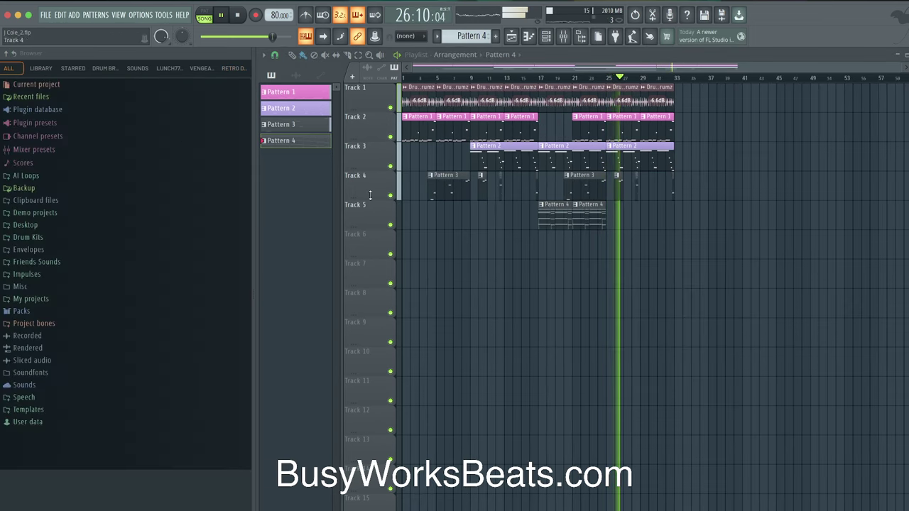
click(581, 40)
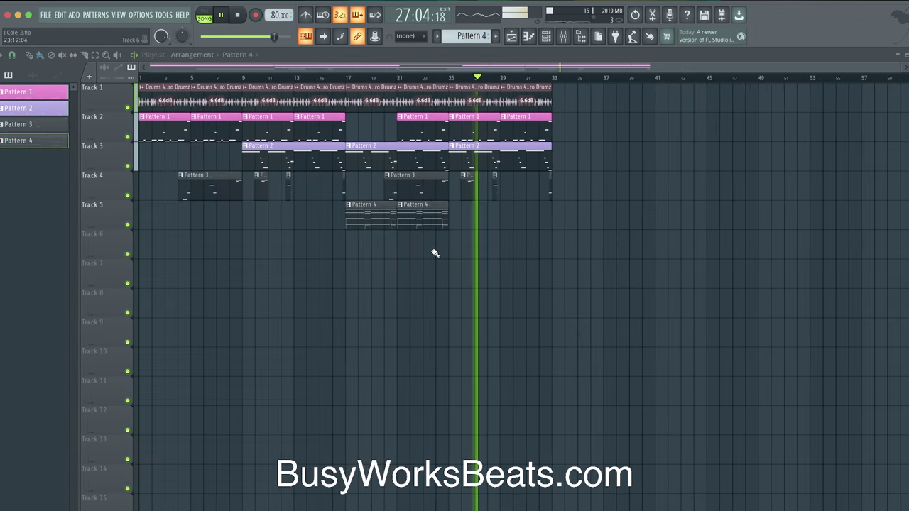
- Load Vocal Bender Stereo in the first effect slot of the Serato Sample #3 mixer track and set its formant to -3 semitones
key(F9)
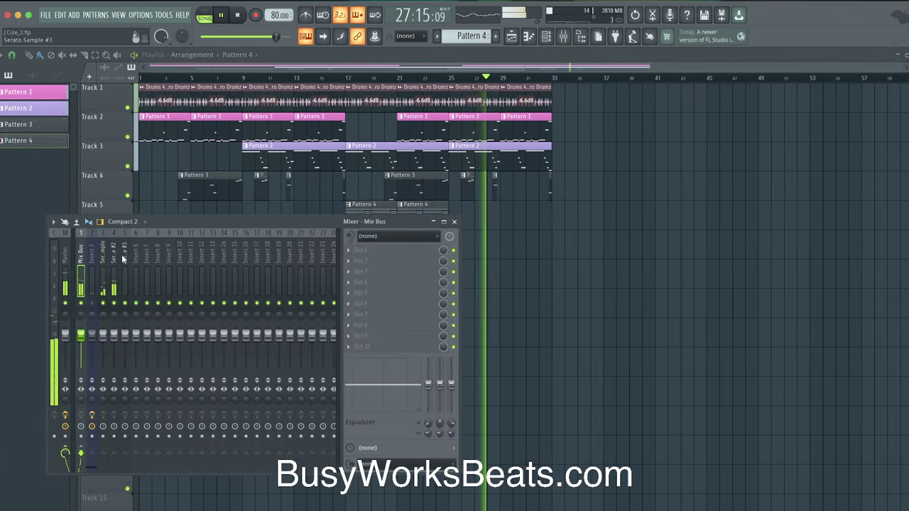
click(359, 250)
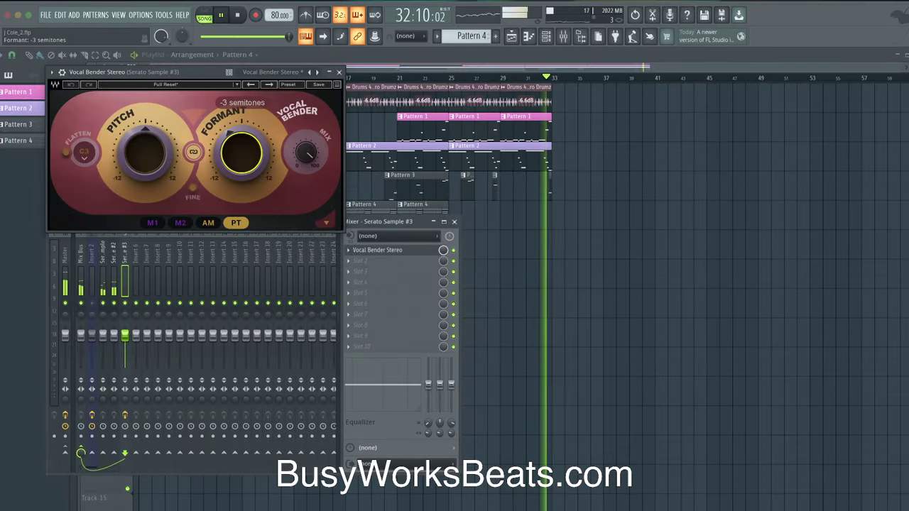
click(339, 73)
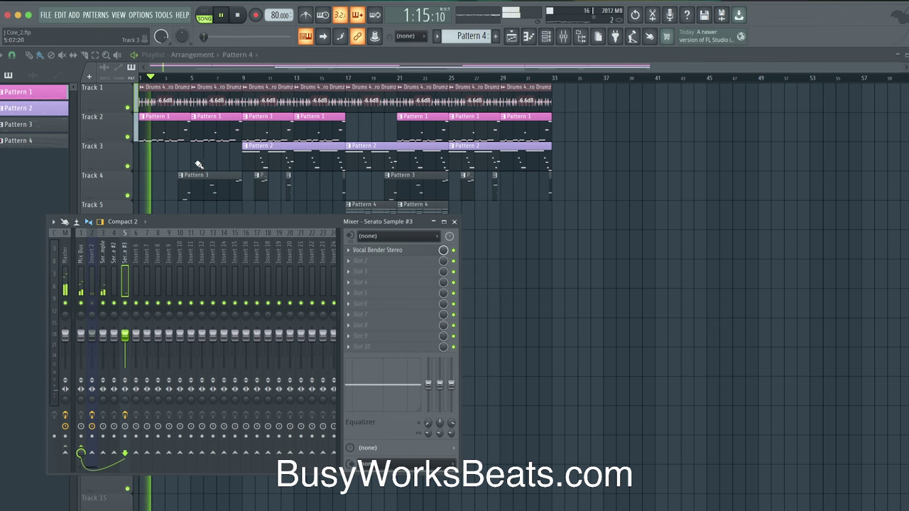
- Select bars 1 to 8 of the playlist for looping and set Vocal Bender's pitch to -12 semitones
drag(140, 76, 242, 77)
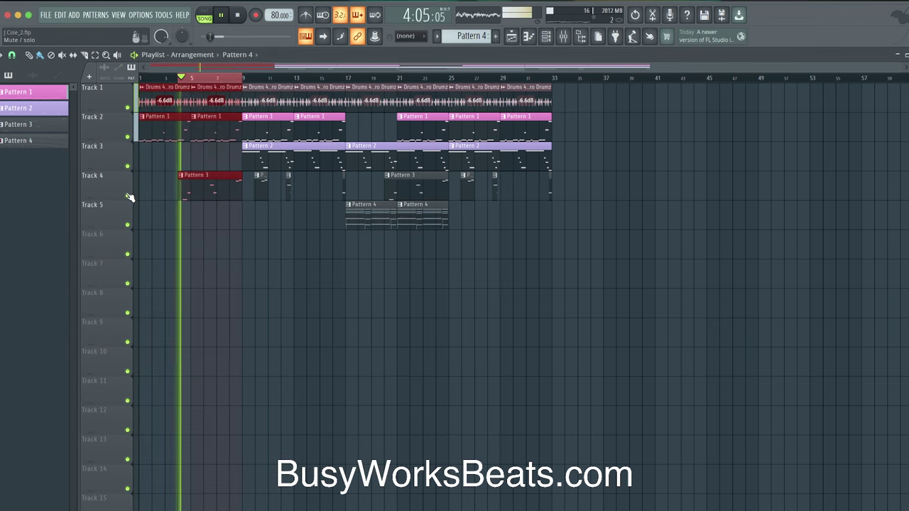
click(562, 36)
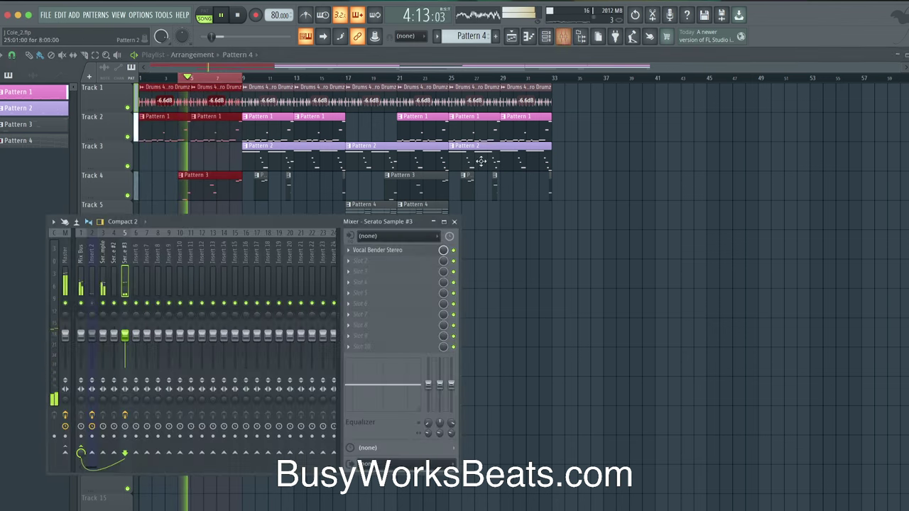
click(405, 250)
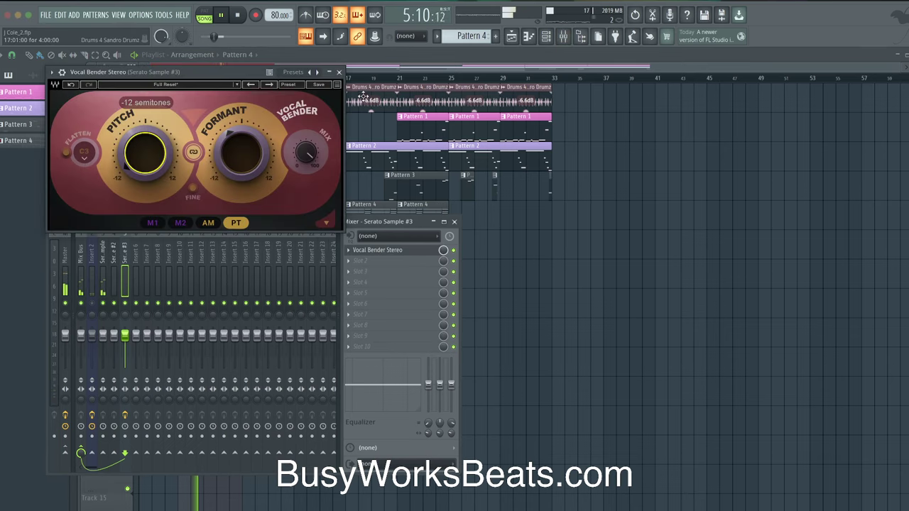
click(340, 72)
- Load UAD Precision Delay Mod in slot 2 of Serato Sample #3, with delay B 0.14 ms, modulation depth 49% and the high-cut filter off
click(369, 262)
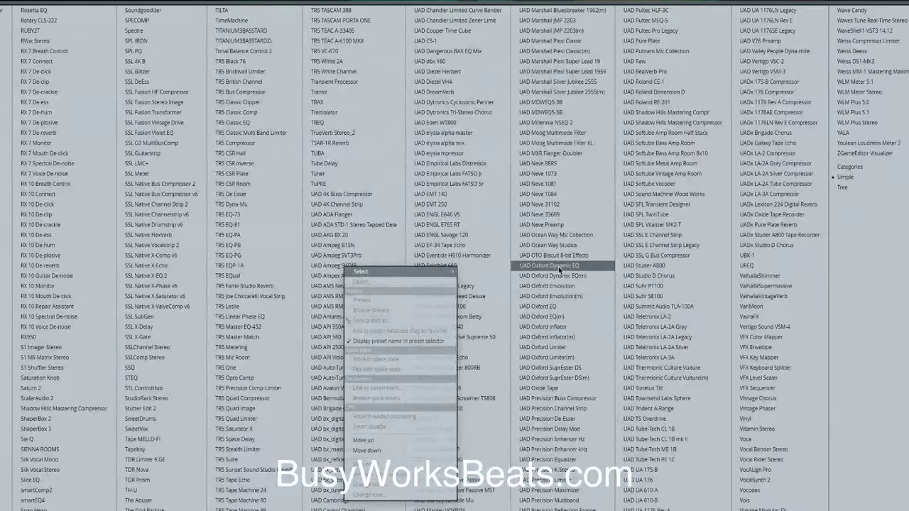
click(580, 430)
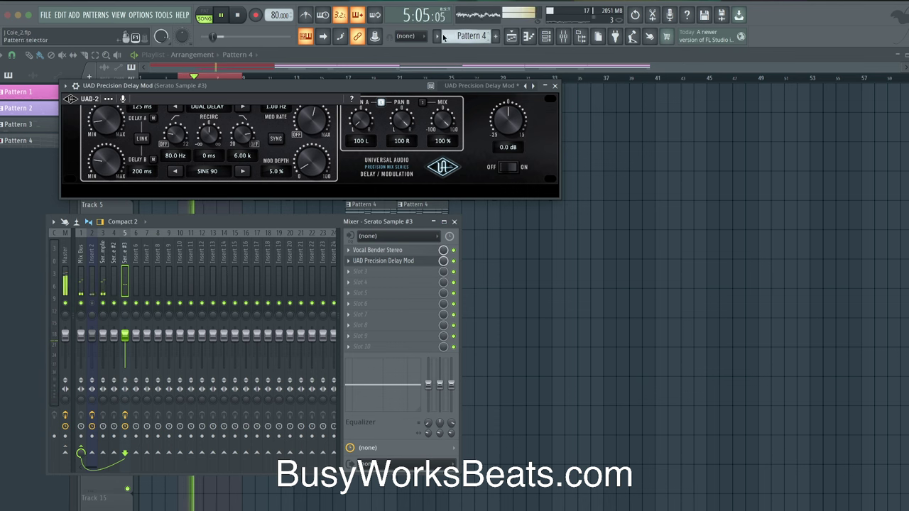
drag(312, 160, 306, 118)
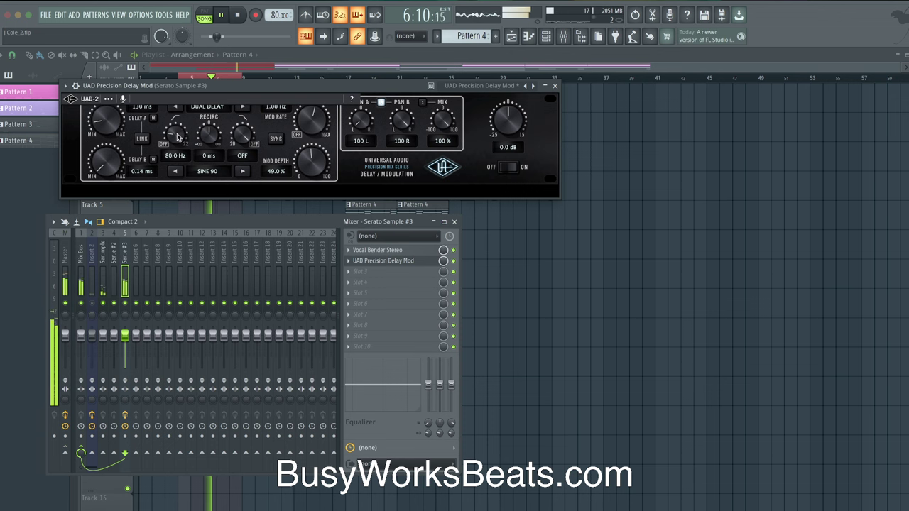
click(555, 86)
- Set Vocal Bender's formant to 0 semitones and extend the playlist time selection to bars 1 to 32
click(422, 253)
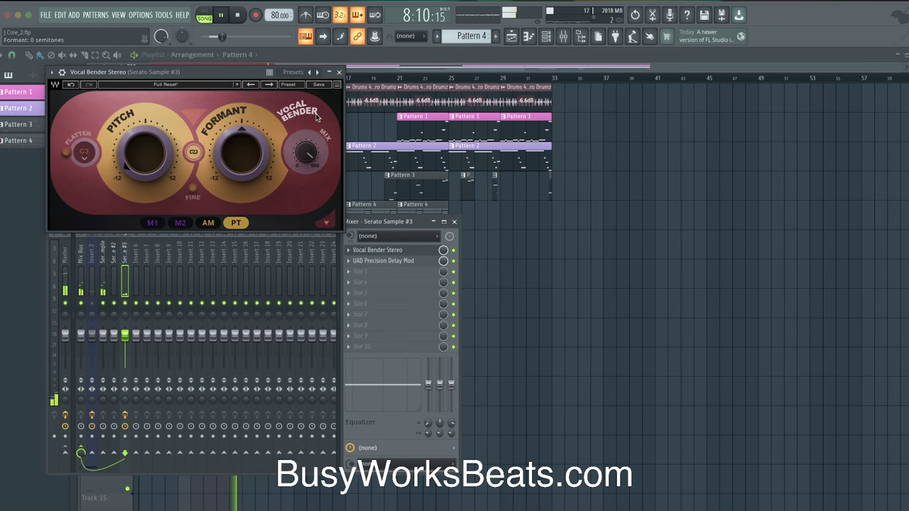
click(340, 73)
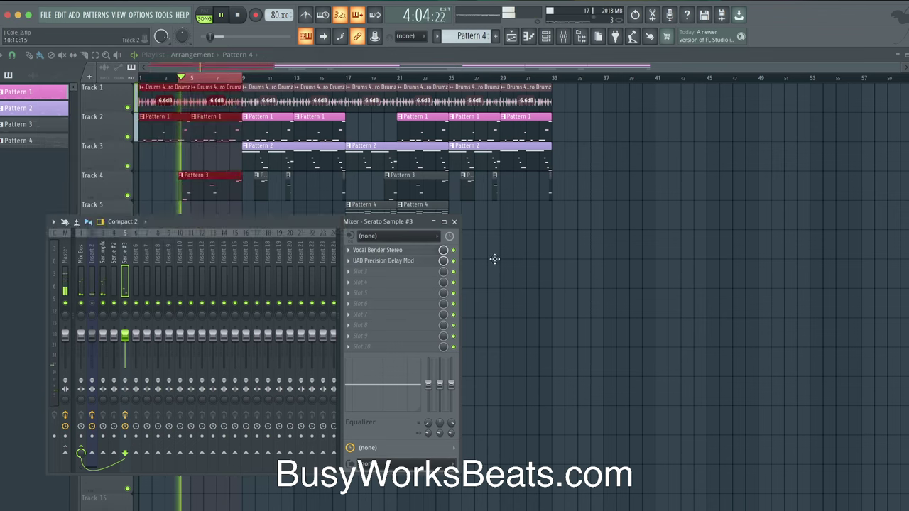
click(454, 221)
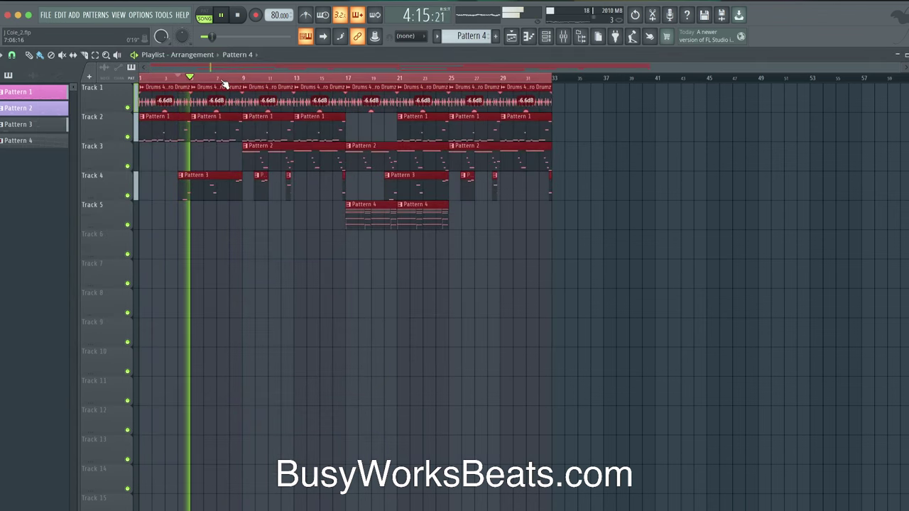
- Bypass Vocal Bender on Serato Sample #3 and set the Precision Delay Mod's depth to 17% with its low-cut filter off
click(563, 36)
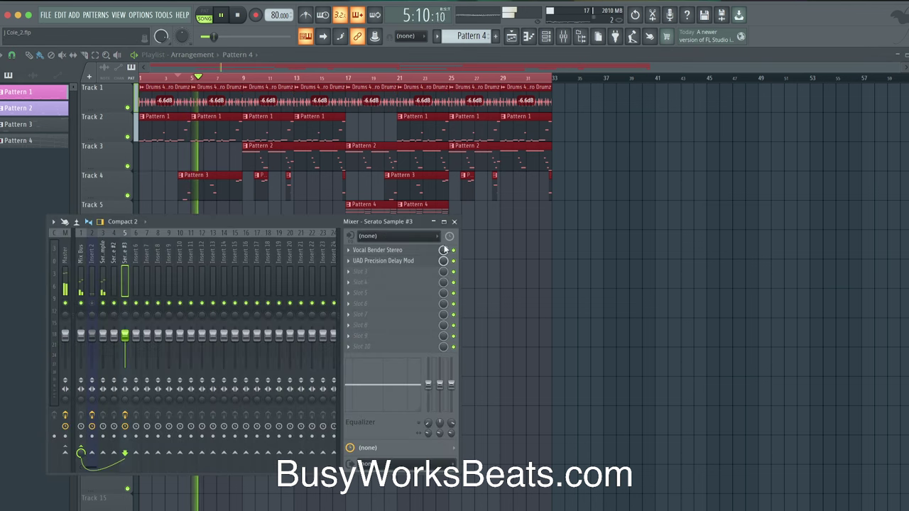
key(F9)
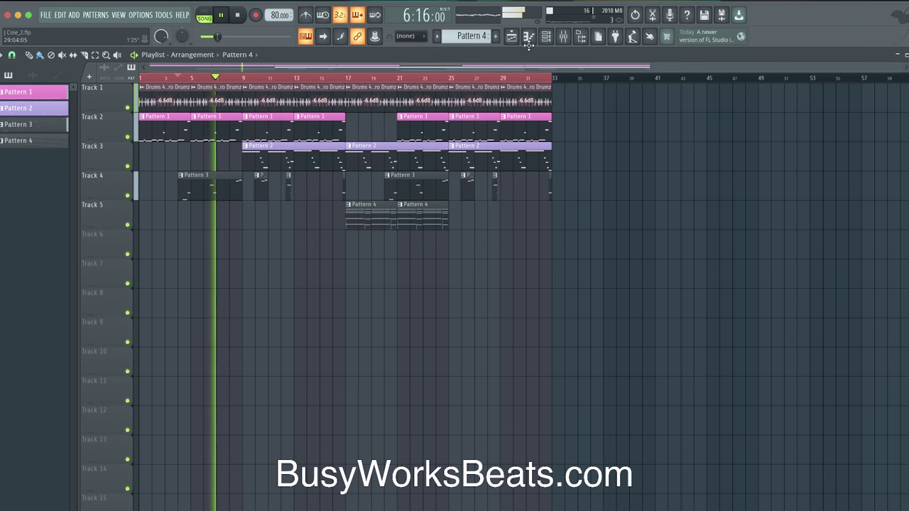
click(565, 37)
click(388, 261)
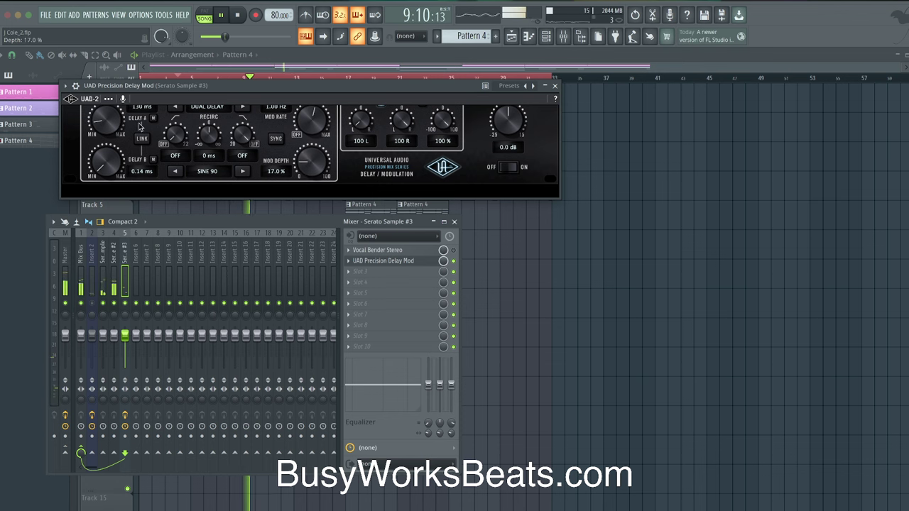
click(554, 86)
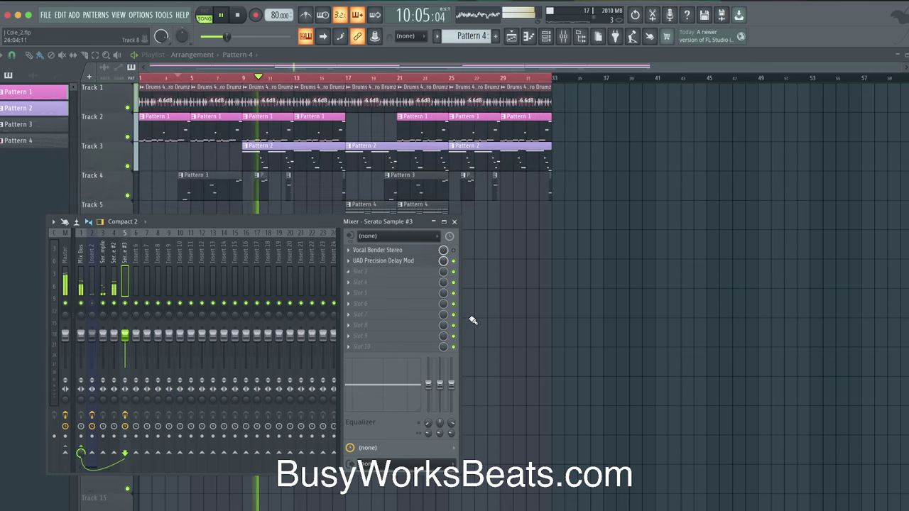
key(F9)
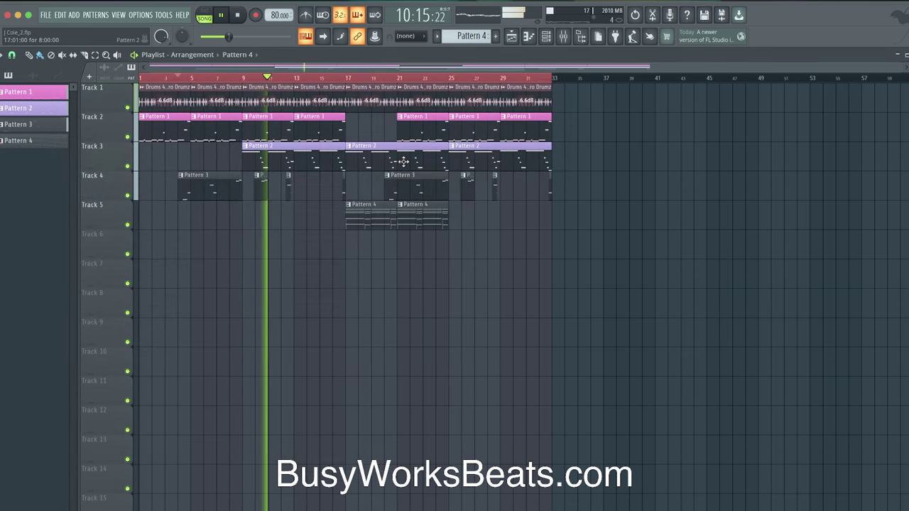
- Save the project and route the Drums 4 Sandro Drumz loop to its own mixer track, insert 6
key(ctrl+s)
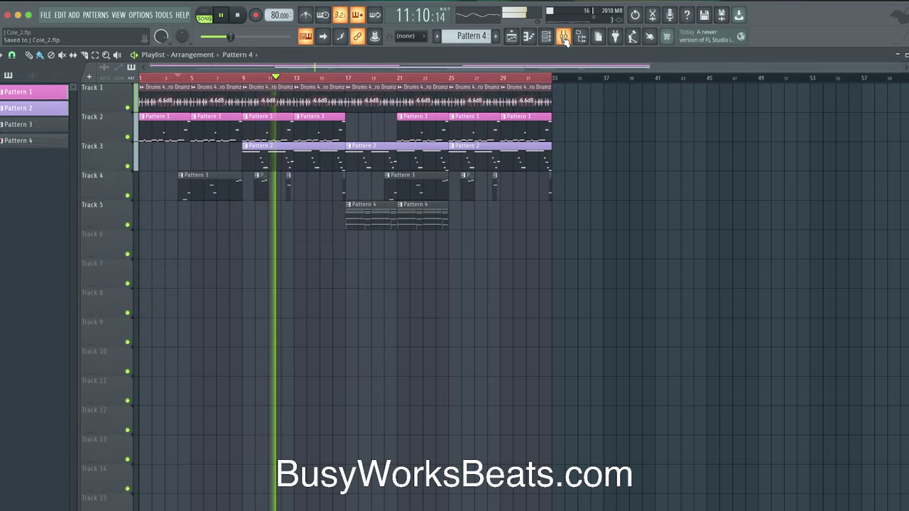
click(563, 37)
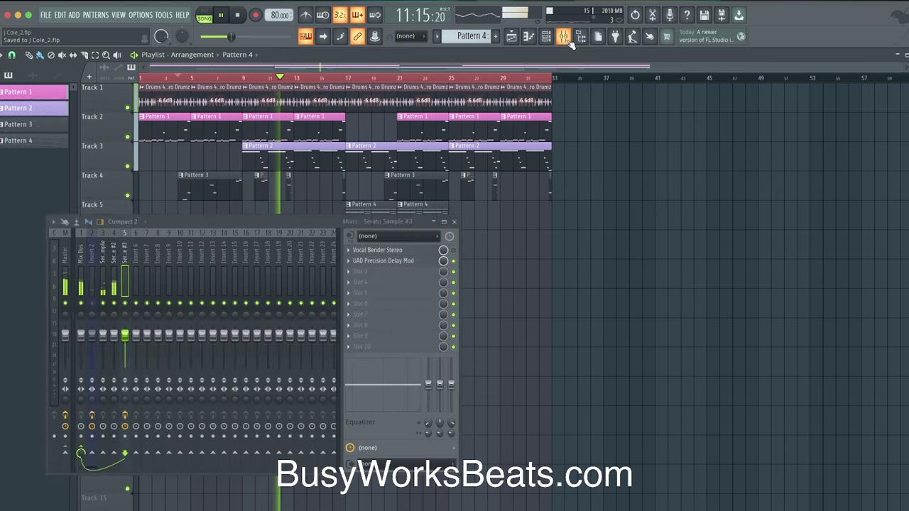
click(86, 261)
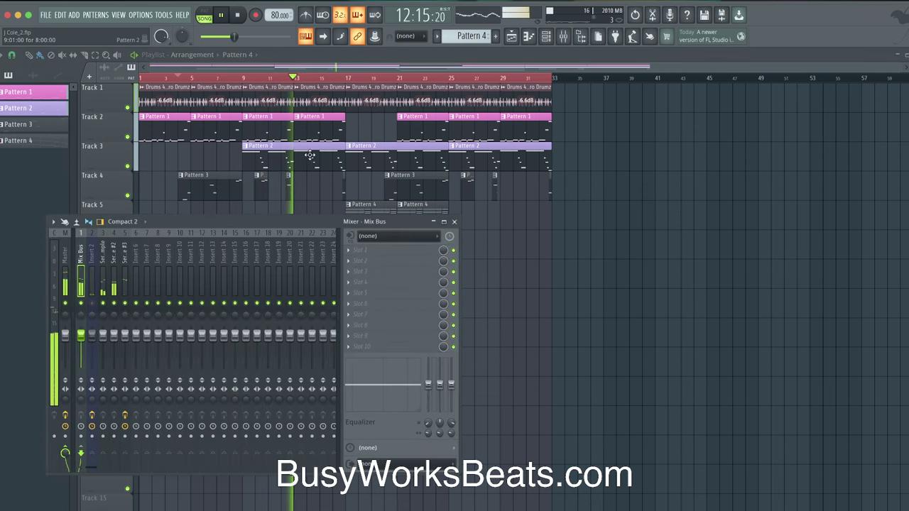
click(516, 92)
double_click(516, 92)
key(F9)
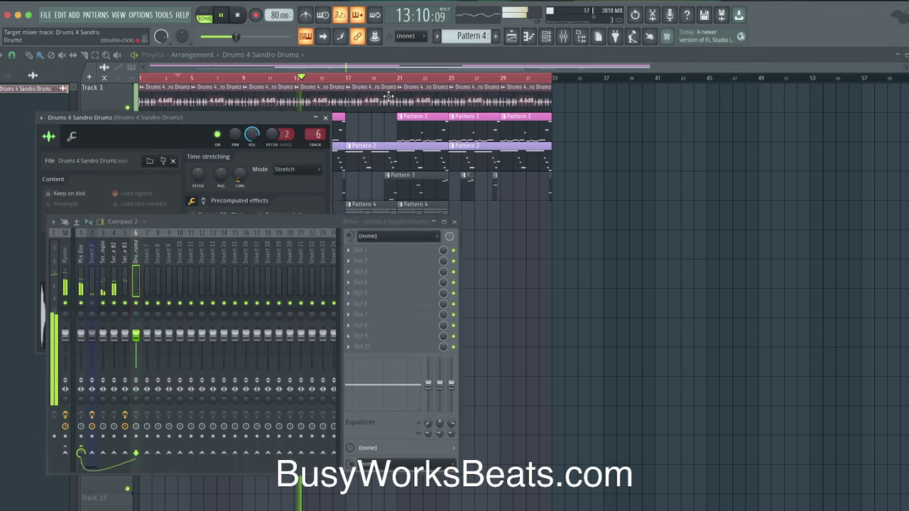
key(ctrl+l)
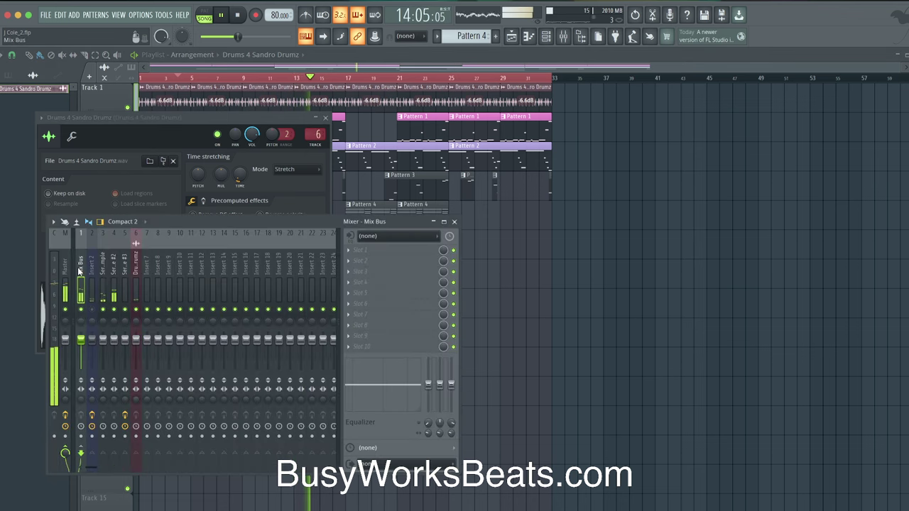
click(141, 272)
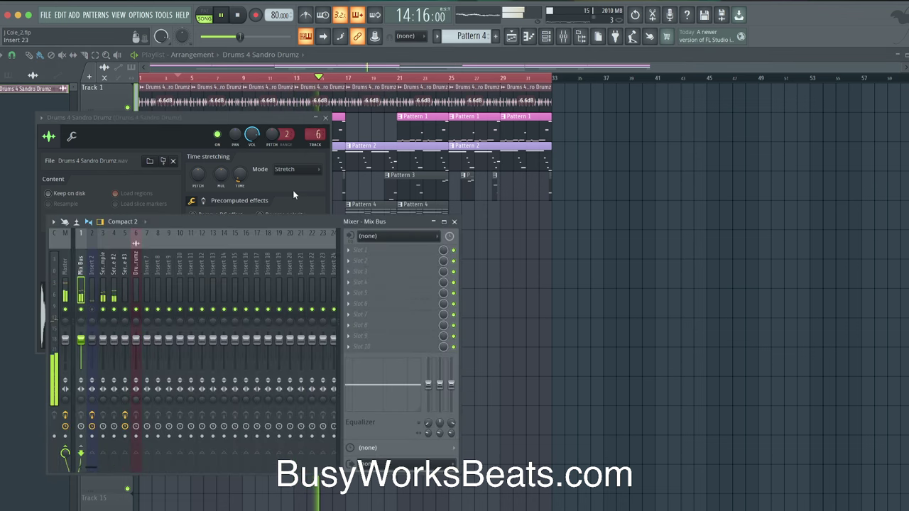
click(328, 127)
key(F9)
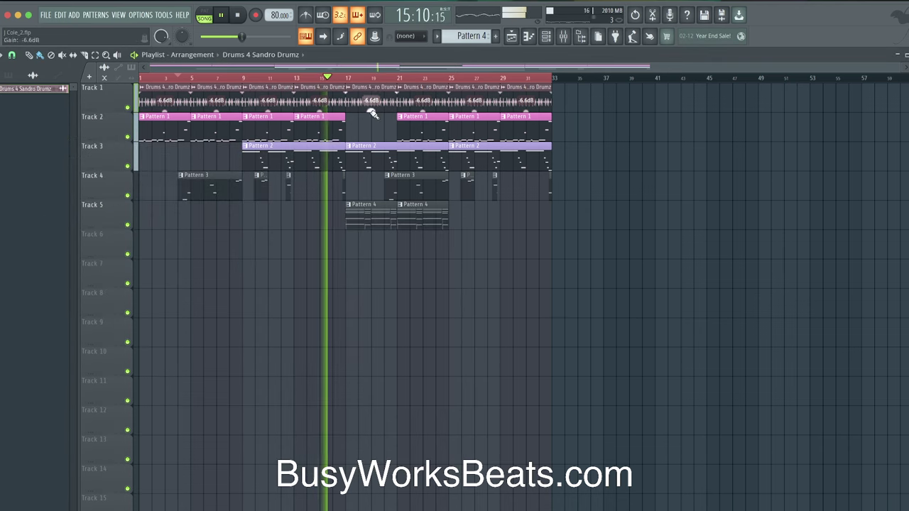
- Filter the channel rack to show all channels and route Omnisphere to its own mixer track, insert 7
click(546, 36)
key(F6)
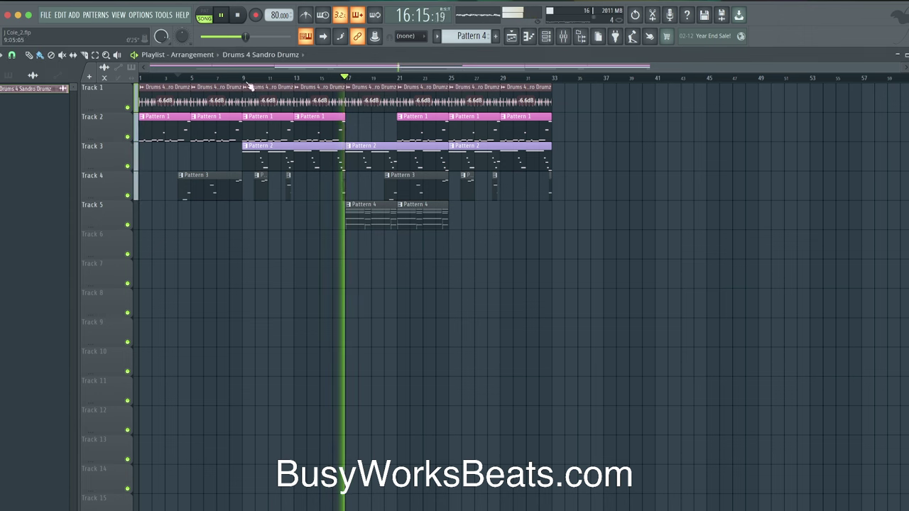
click(546, 36)
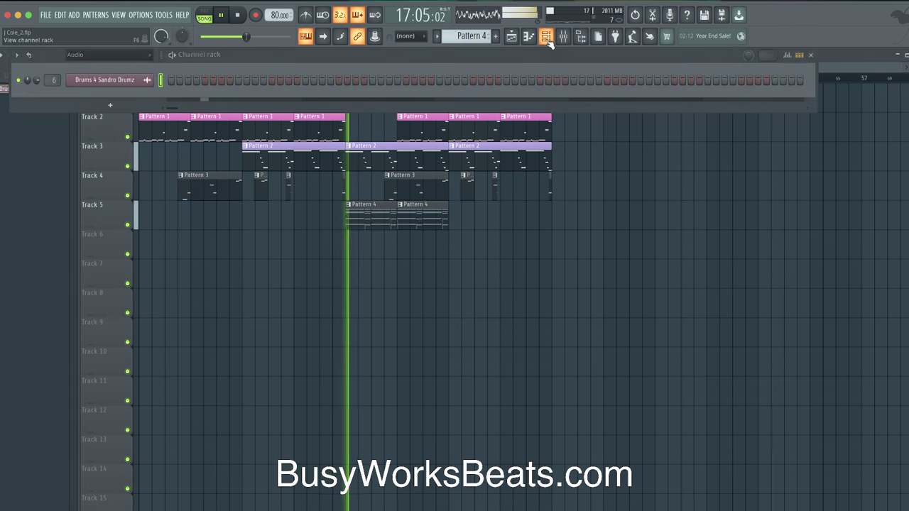
click(92, 54)
click(75, 66)
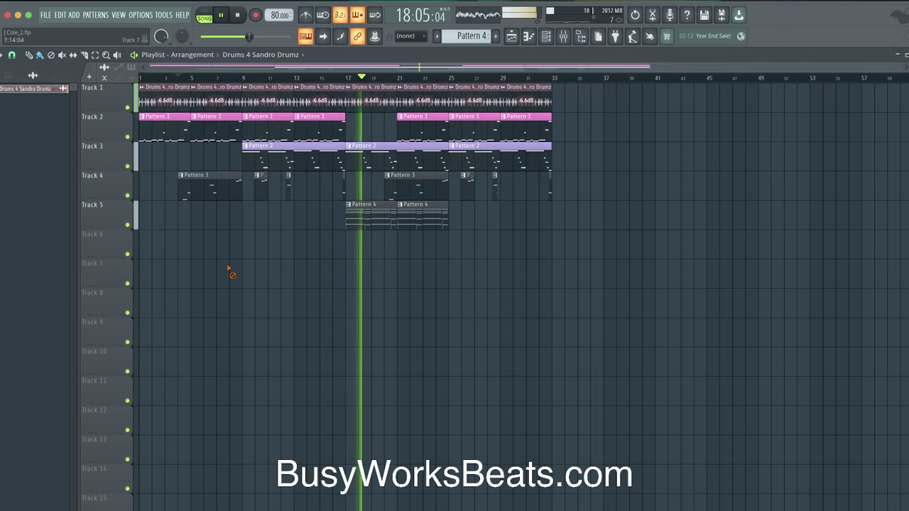
key(F6)
click(565, 36)
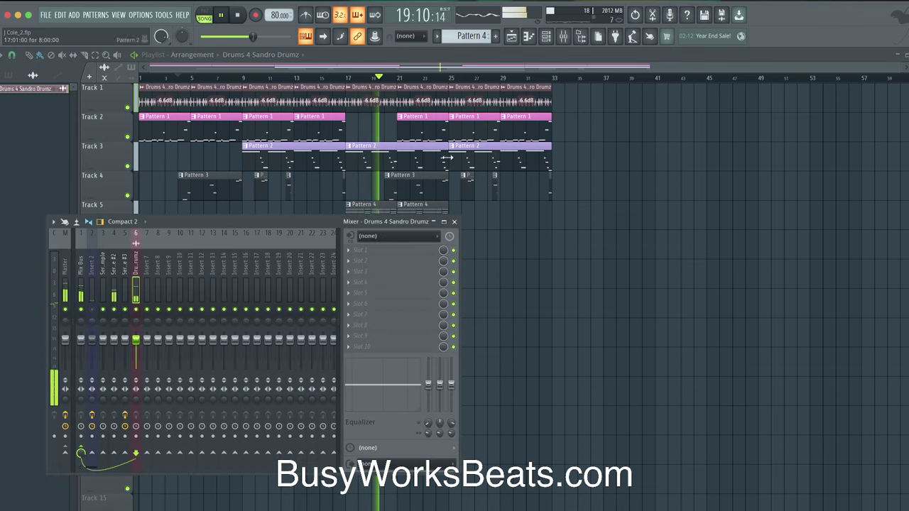
click(545, 40)
key(ctrl+l)
- Load Ozone 10 Imager in slot 1 of Omnisphere, split its bands at about 100 Hz and set band 2's stereo width to 64
click(361, 253)
mouse_move(362, 260)
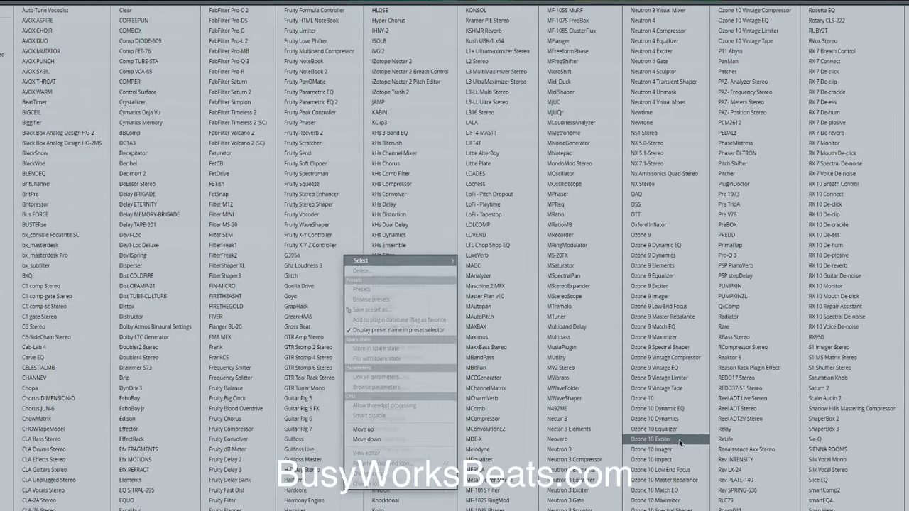
click(674, 450)
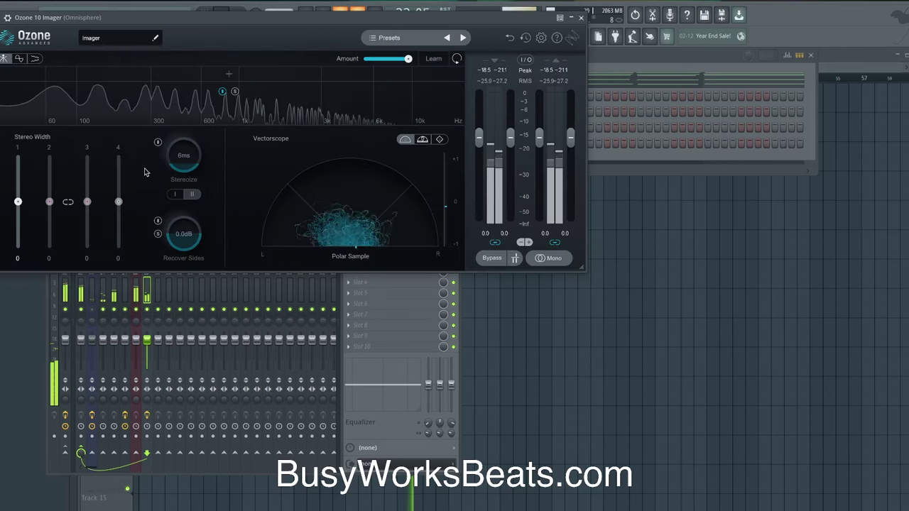
click(79, 73)
drag(49, 202, 48, 178)
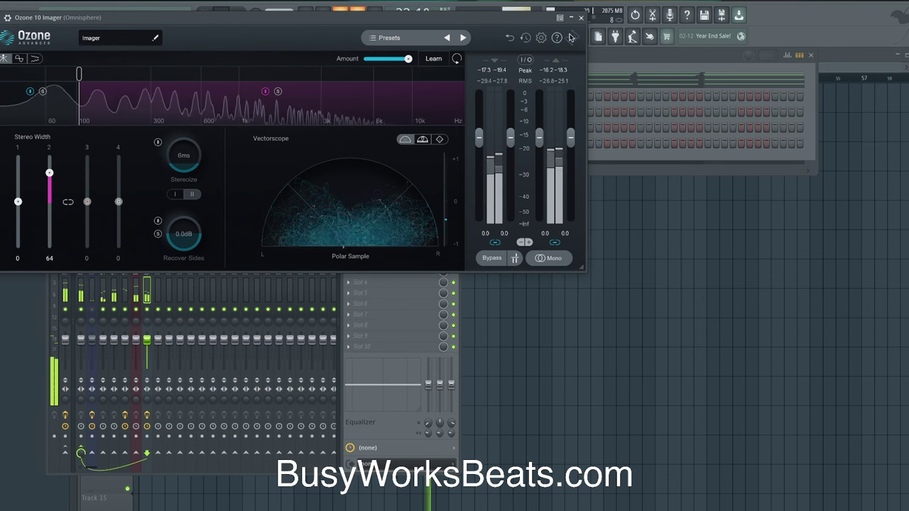
click(581, 19)
key(F5)
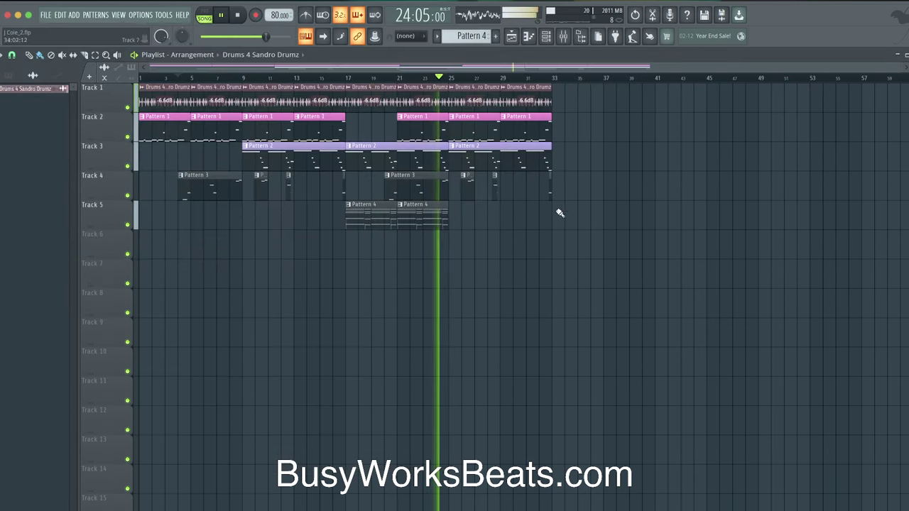
- Check the mixer tracks during playback and save the project
click(563, 35)
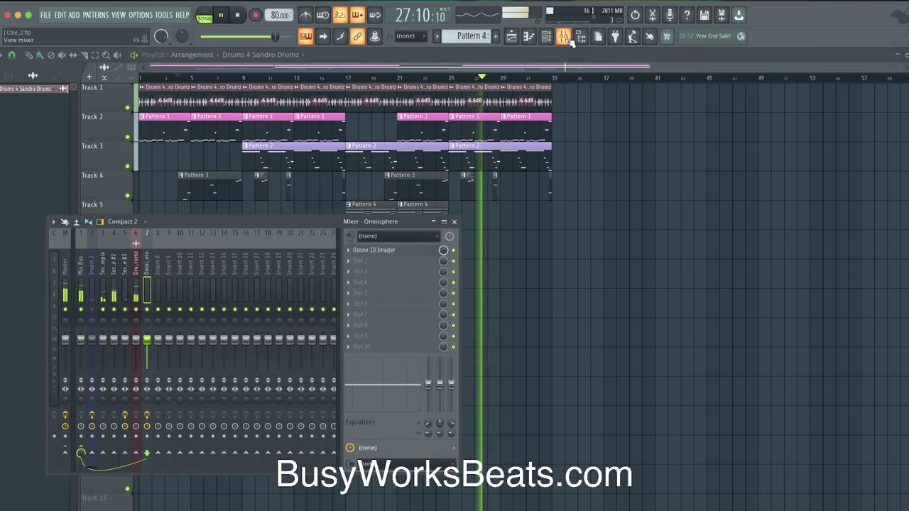
key(F9)
key(ctrl+s)
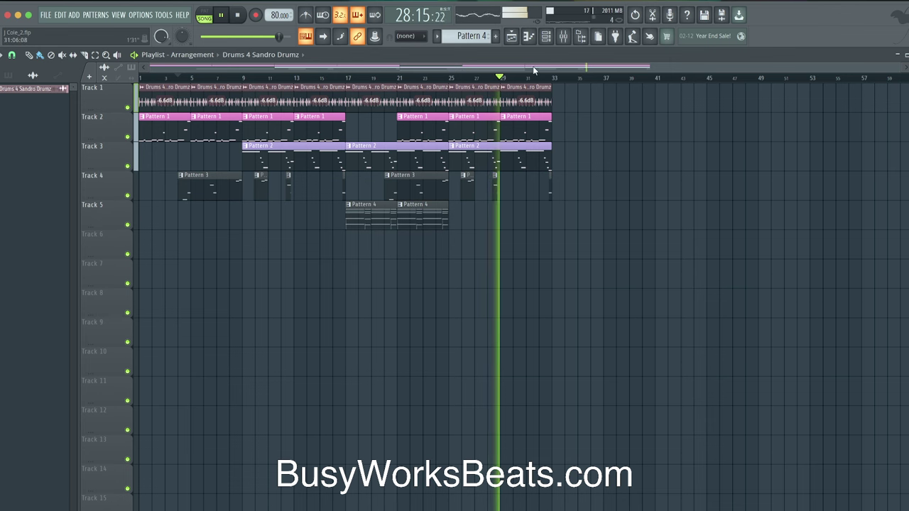
click(563, 36)
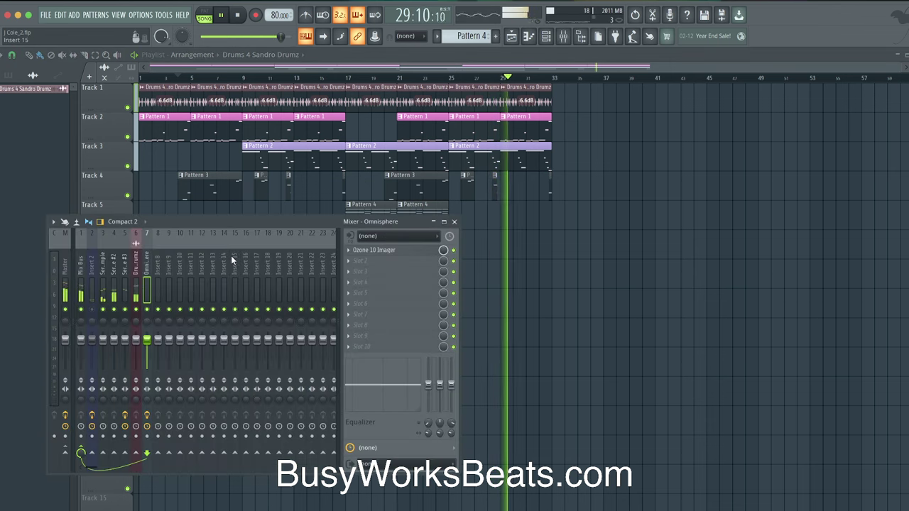
key(F9)
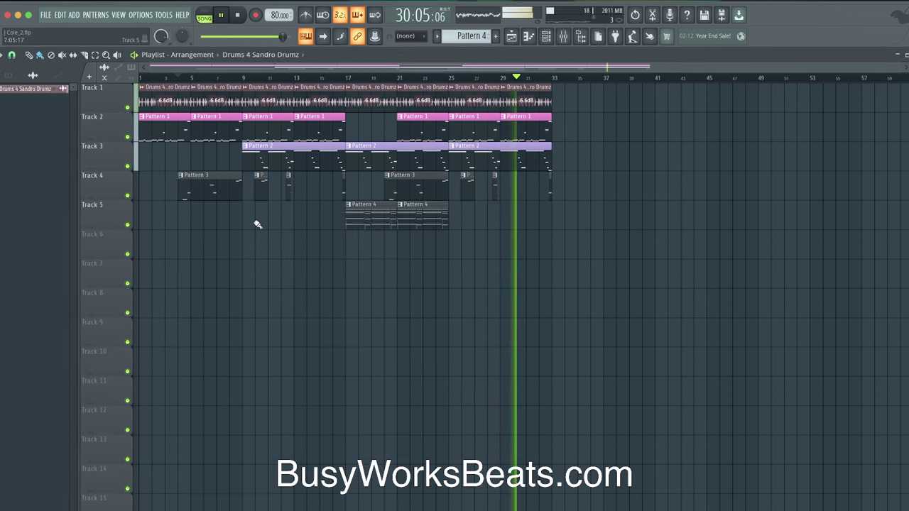
- Recolor Pattern 4 light blue in the playlist
right_click(348, 206)
click(358, 216)
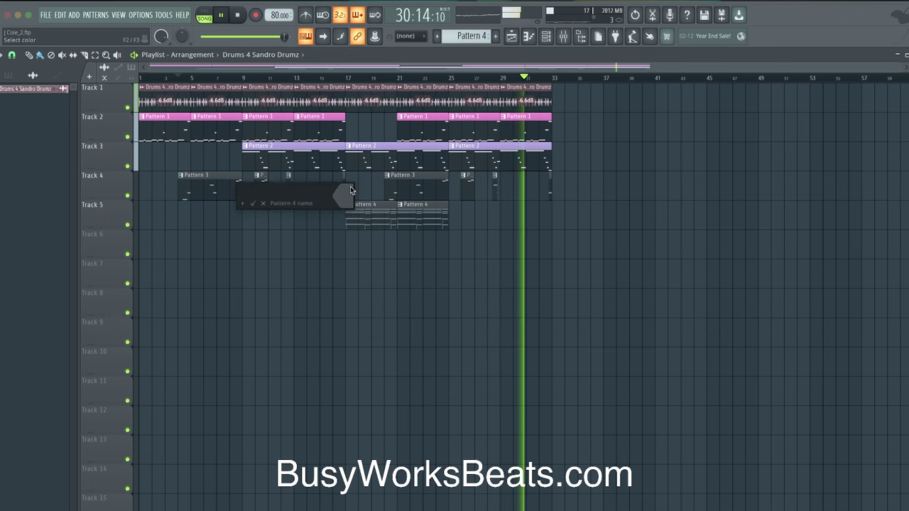
click(343, 196)
click(411, 365)
key(Return)
key(super+Tab)
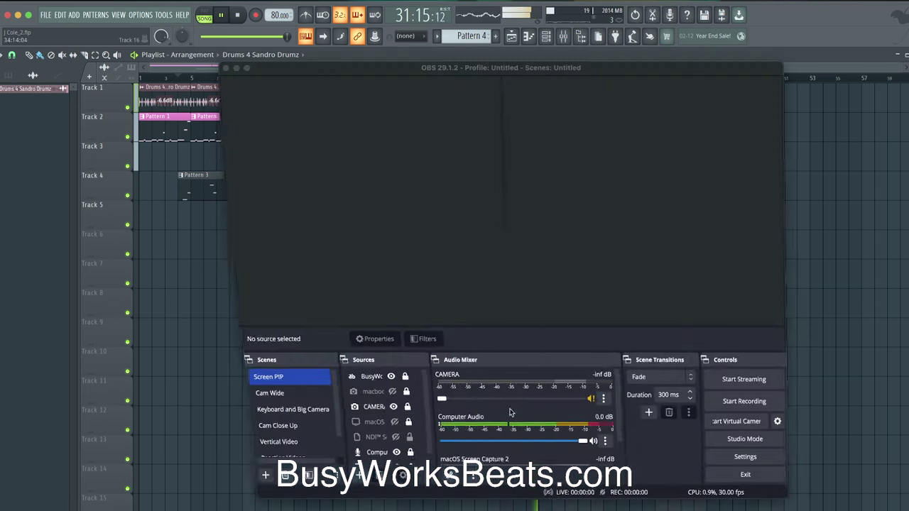
click(237, 68)
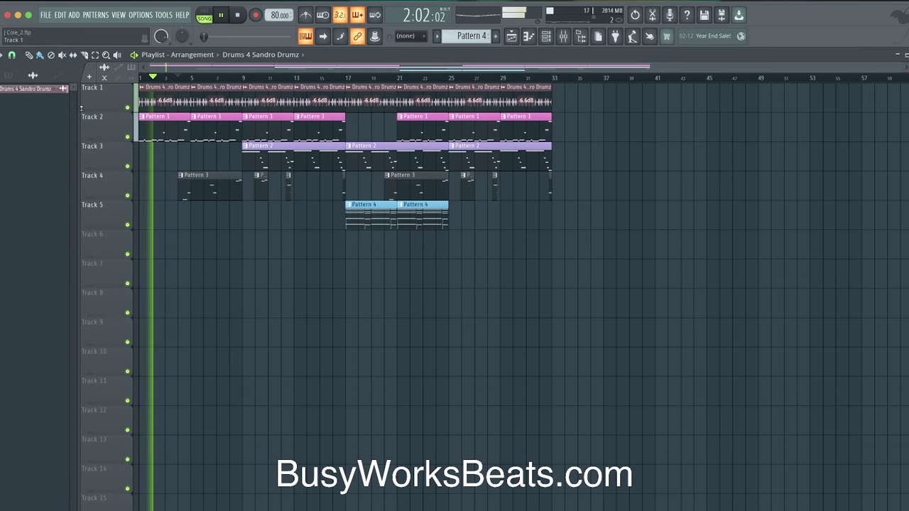
- Recolor Pattern 3 with the same light blue as Pattern 4
click(8, 75)
right_click(35, 127)
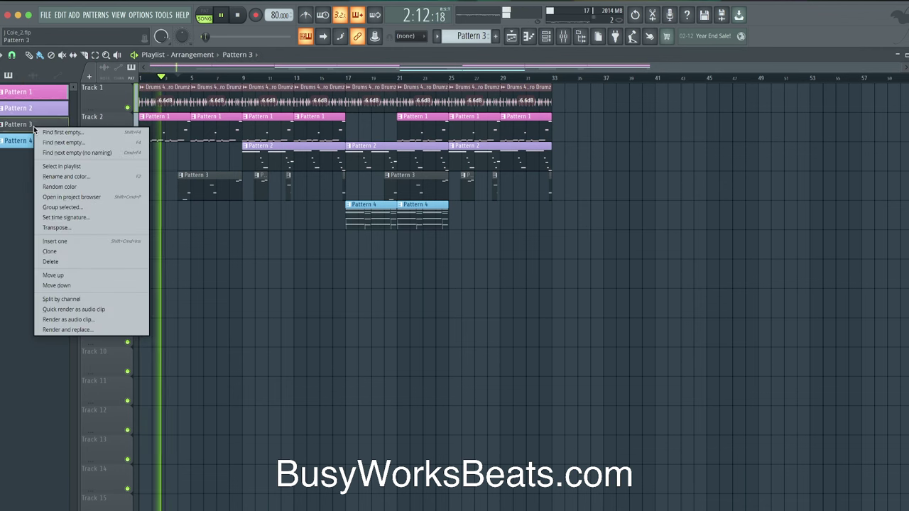
click(98, 177)
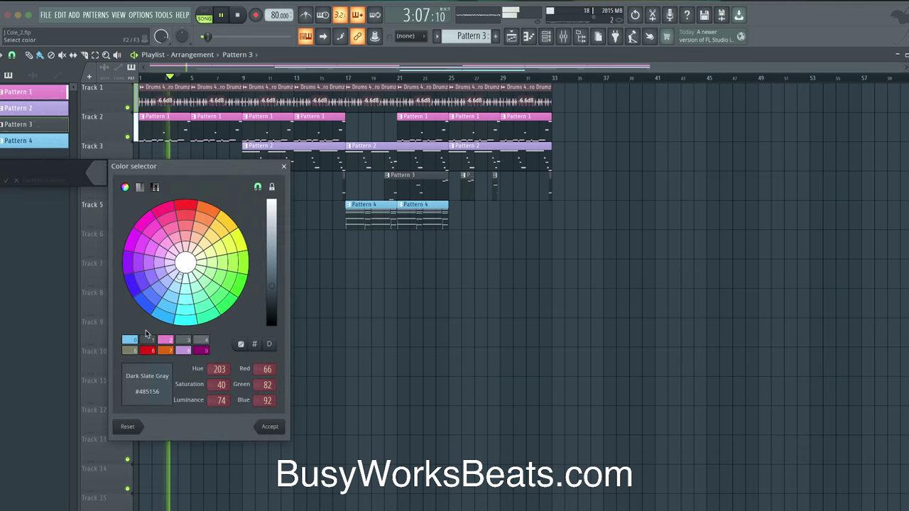
double_click(131, 342)
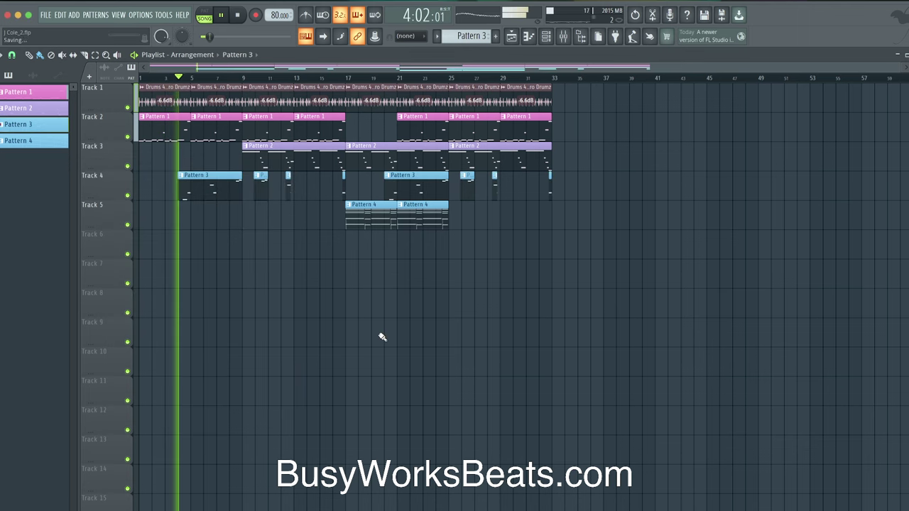
- Recolor the Drums 4 Sandro Drumz audio clips on Track 1 to Orchid, #E683CB
click(141, 87)
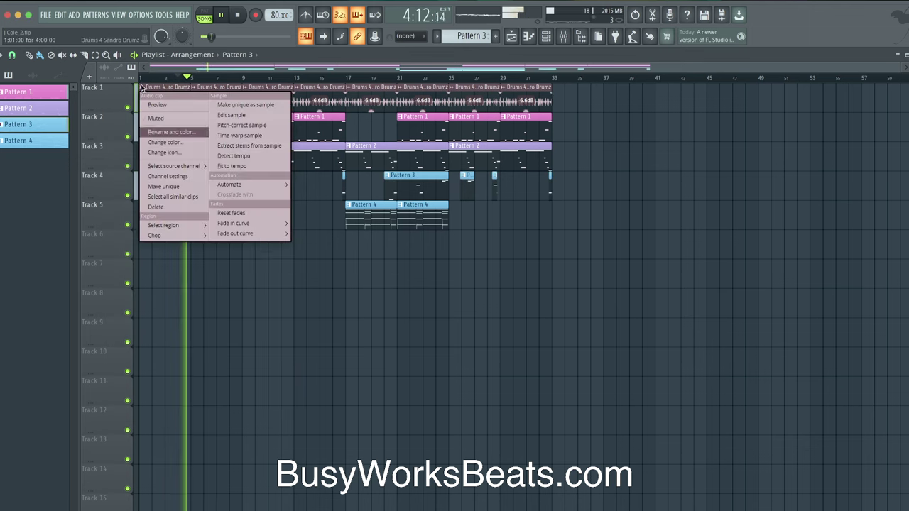
click(151, 100)
click(143, 83)
click(204, 243)
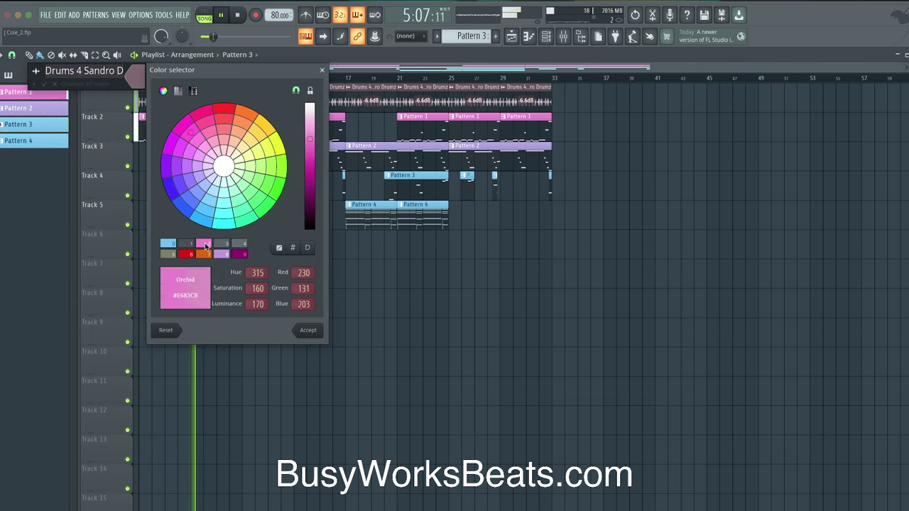
click(308, 329)
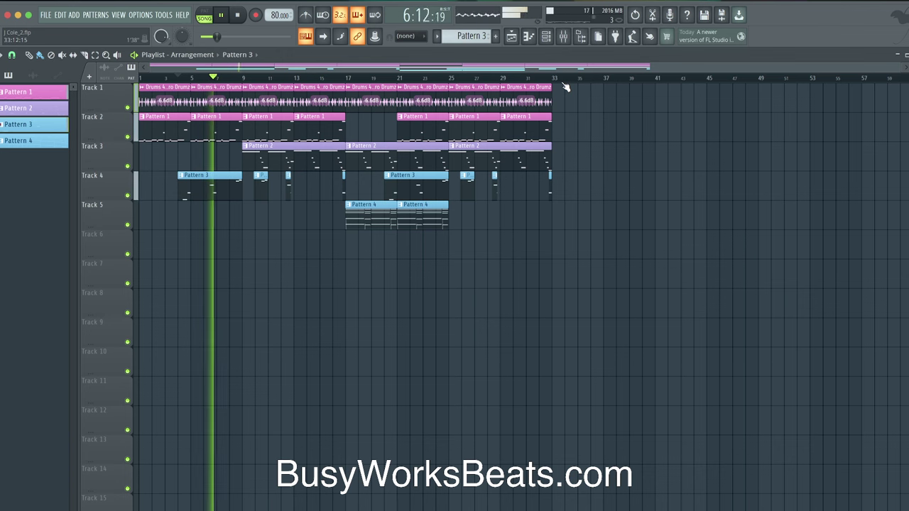
- Review the Master track's effect chain in the mixer during playback and stop the song
click(565, 41)
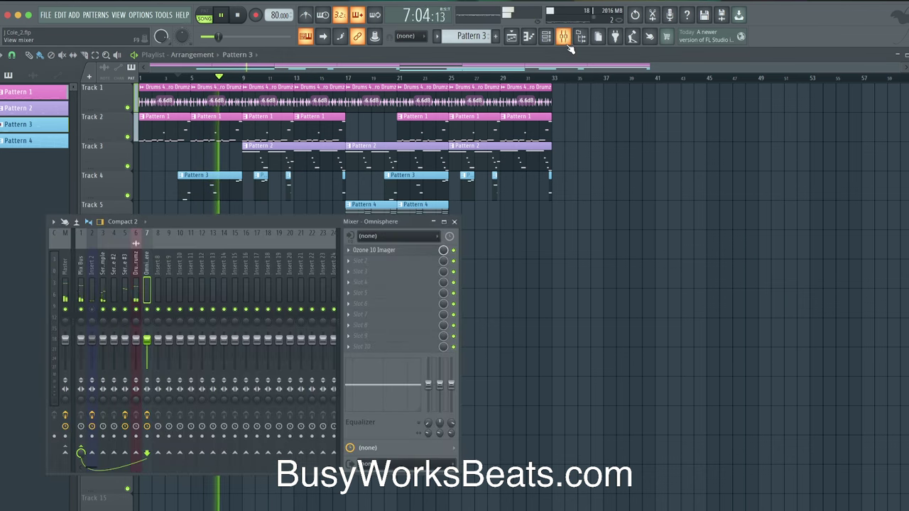
click(68, 273)
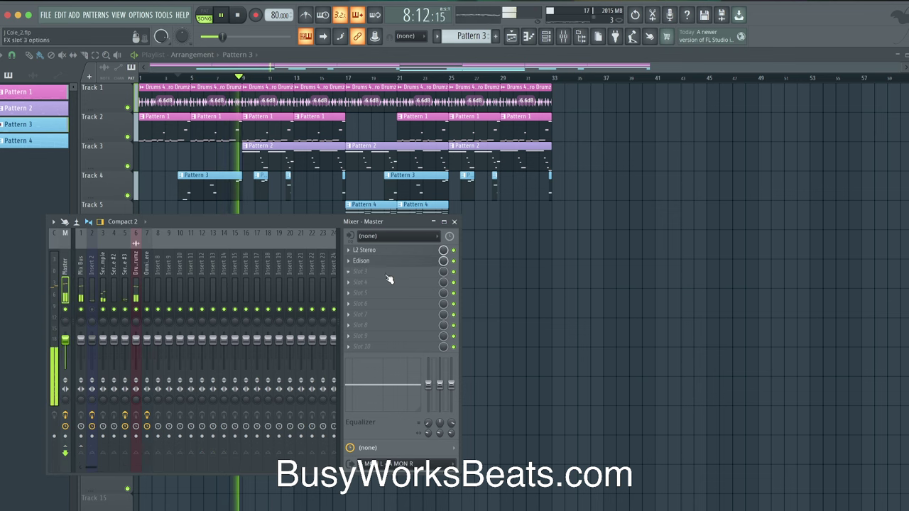
key(F9)
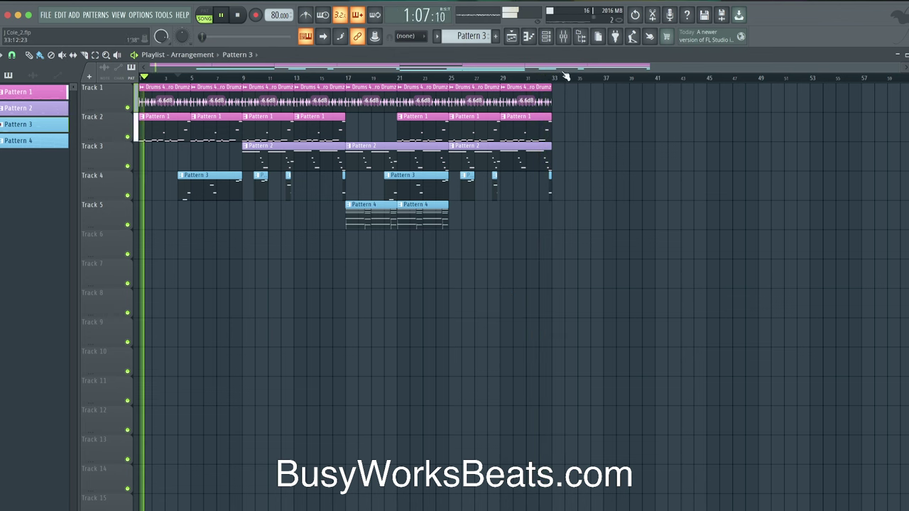
click(563, 36)
key(space)
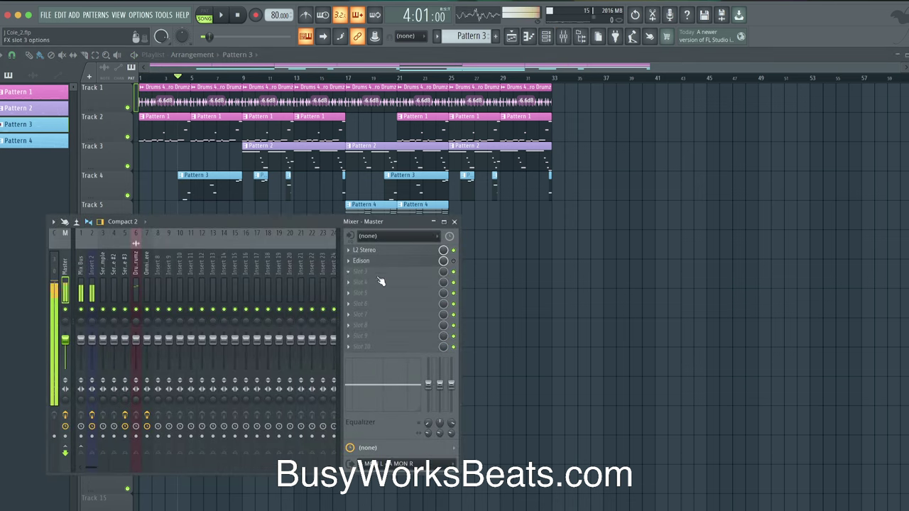
key(F9)
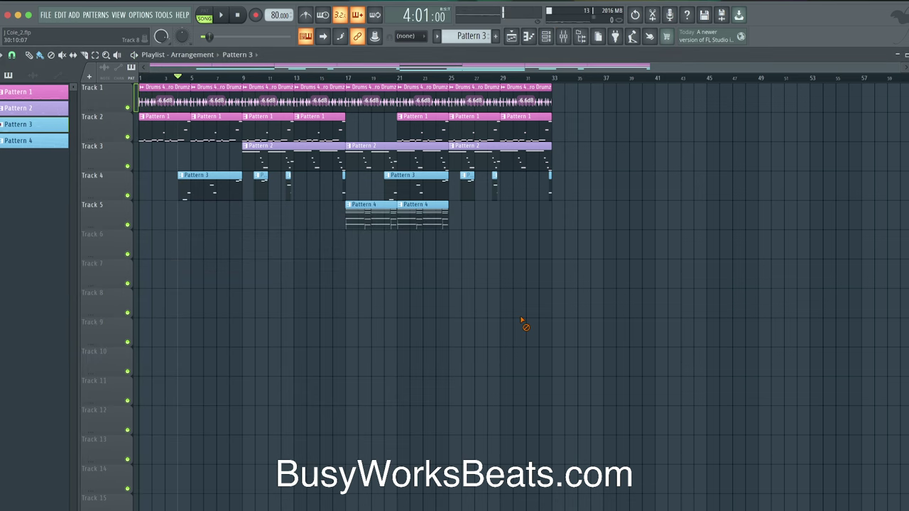